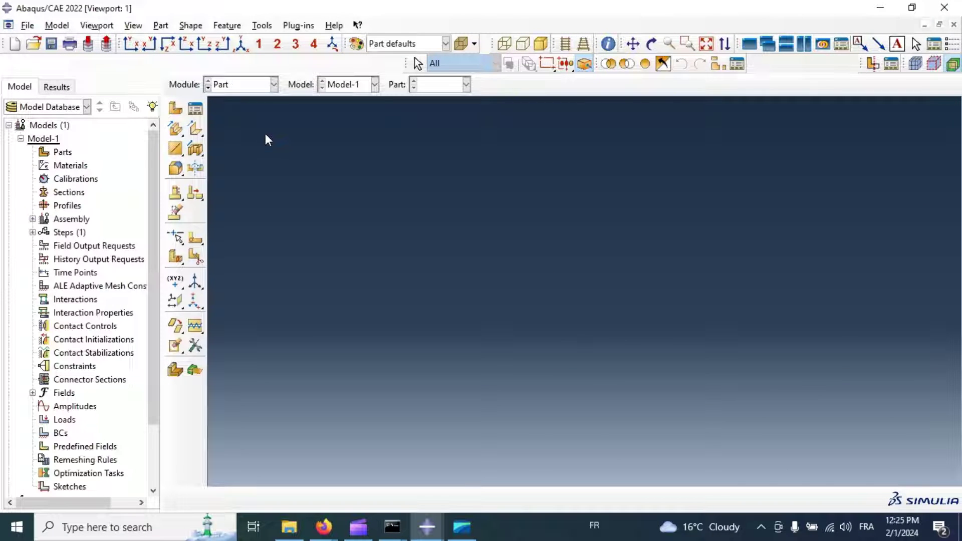
Step: Create a 3D deformable solid extrusion part named Cylinder with an approximate size of 200
left_click(175, 109)
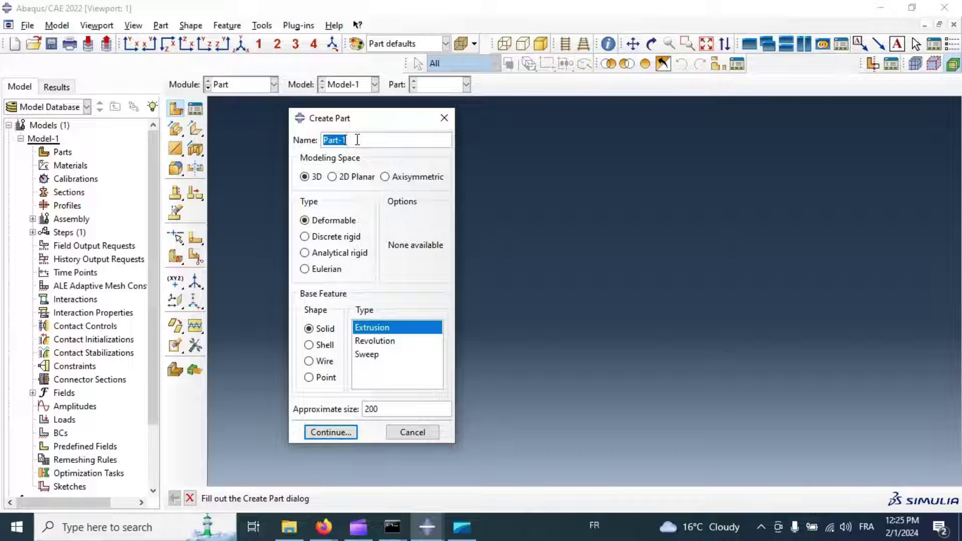
type("Cylinder")
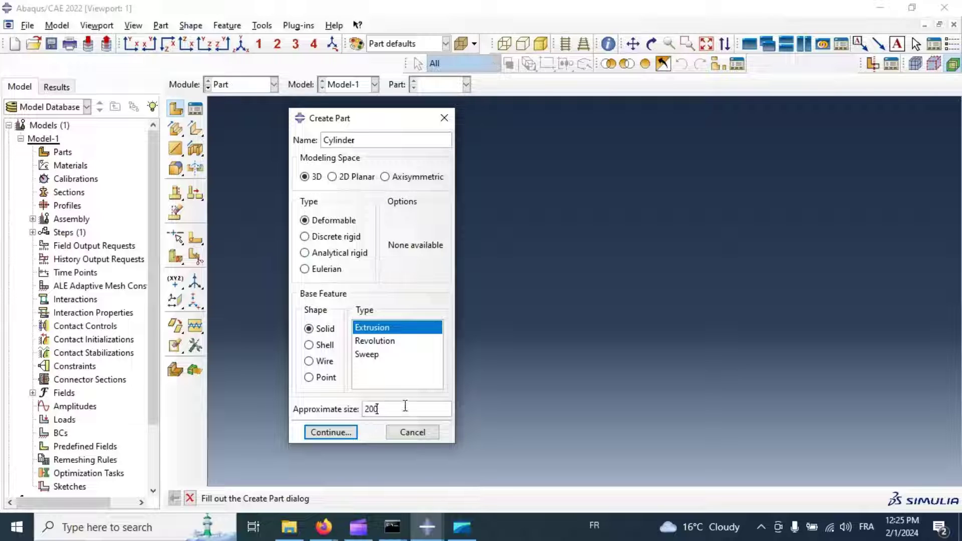
left_click(342, 434)
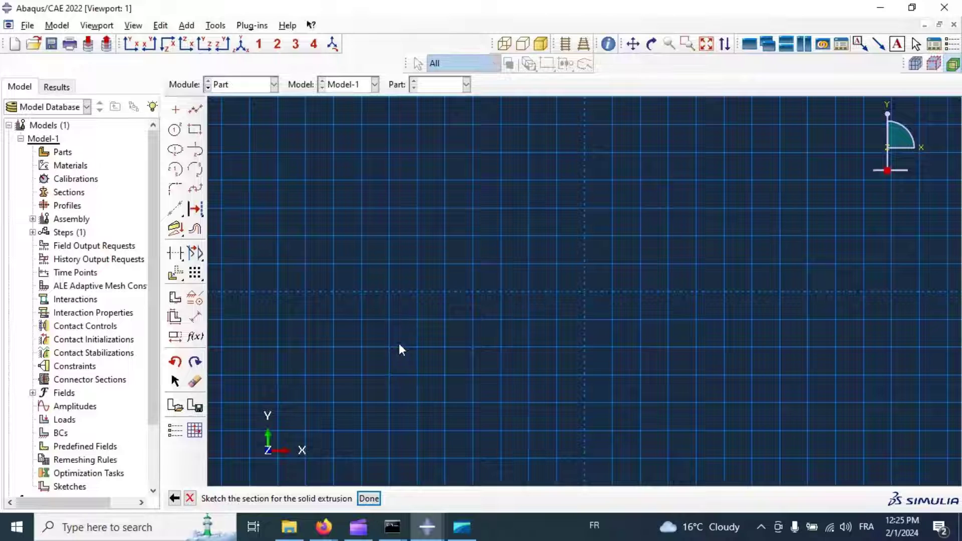
Step: Sketch a circle centred on the origin and dimension its radius to 75
left_click(175, 130)
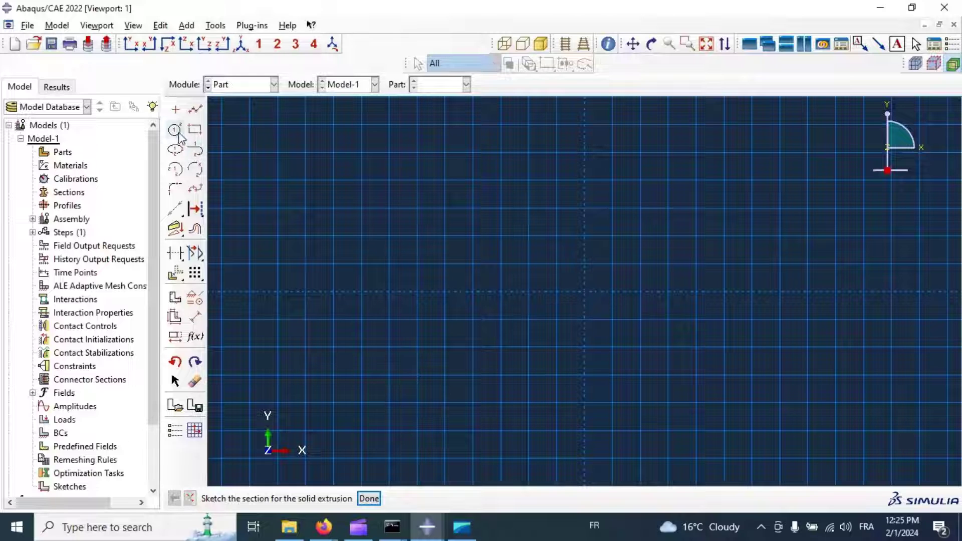
left_click(583, 293)
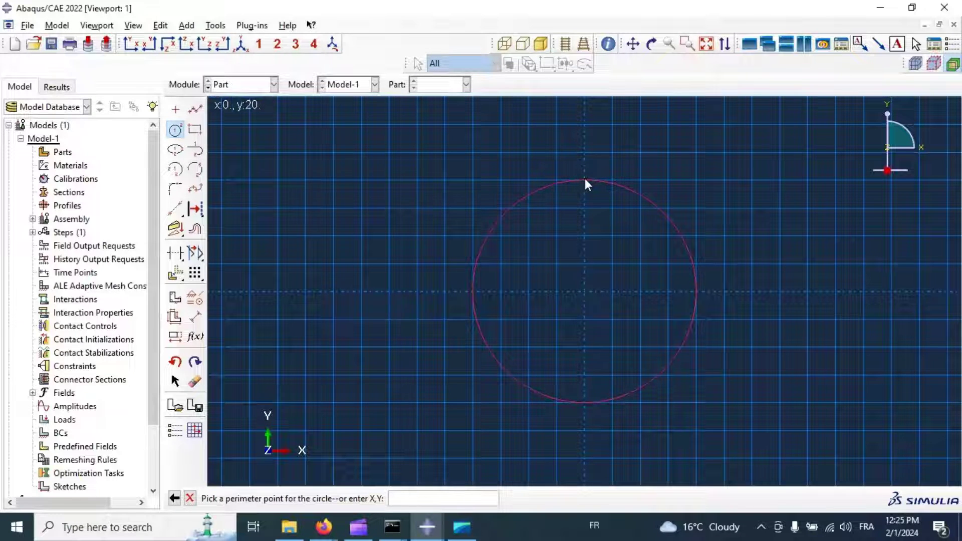
left_click(586, 178)
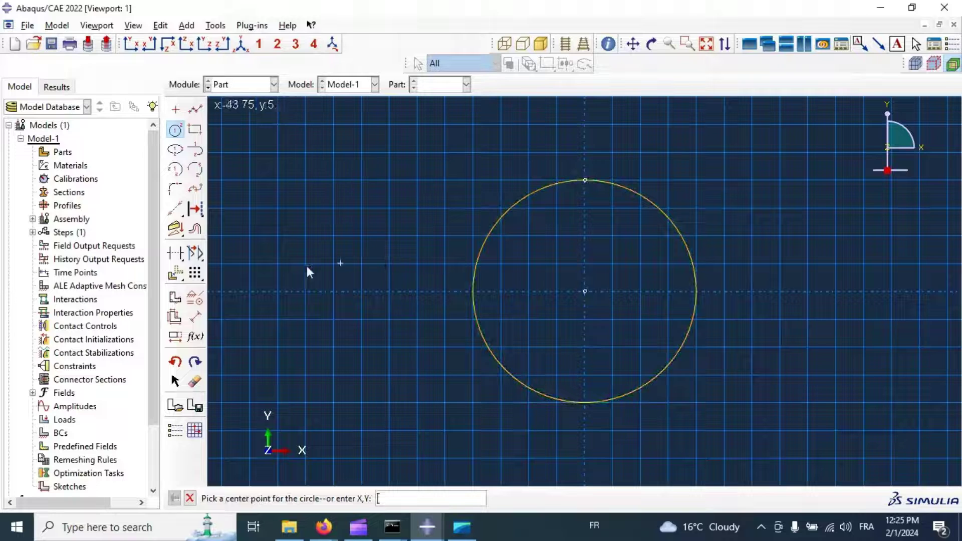
left_click(195, 317)
left_click(478, 331)
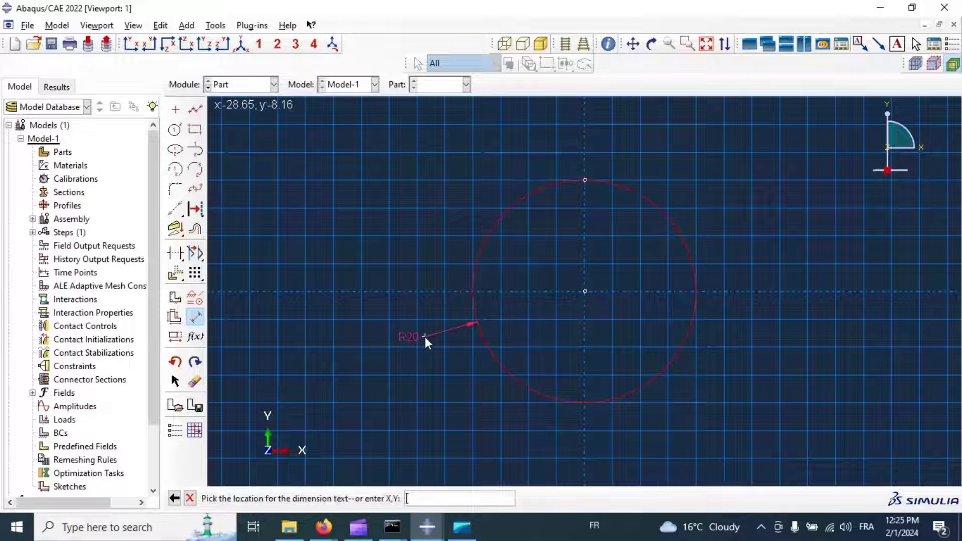
left_click(425, 337)
type("5")
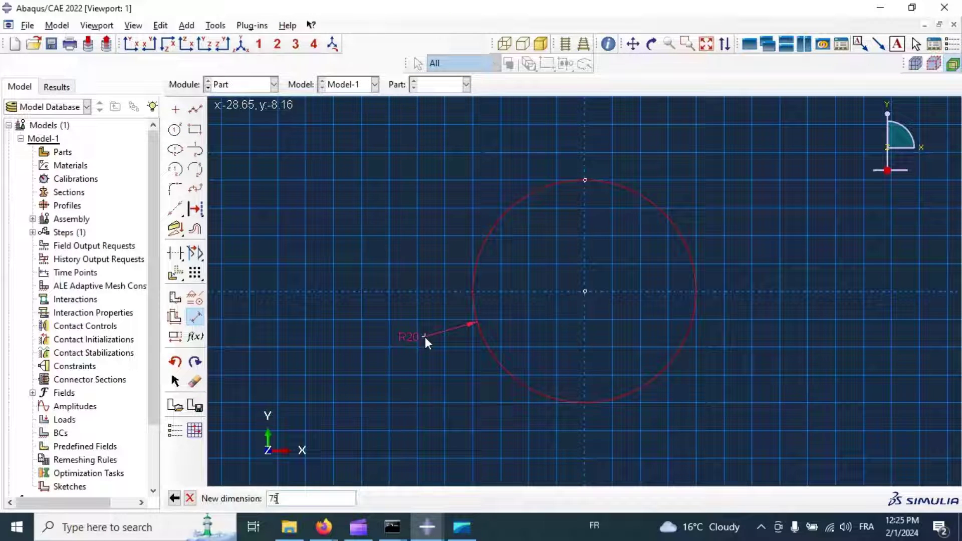
key("Return")
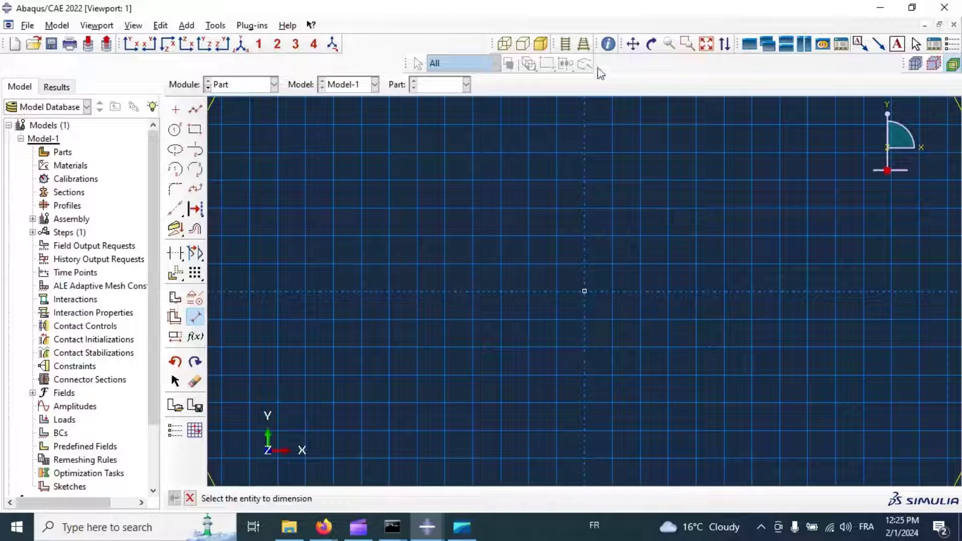
left_click(708, 44)
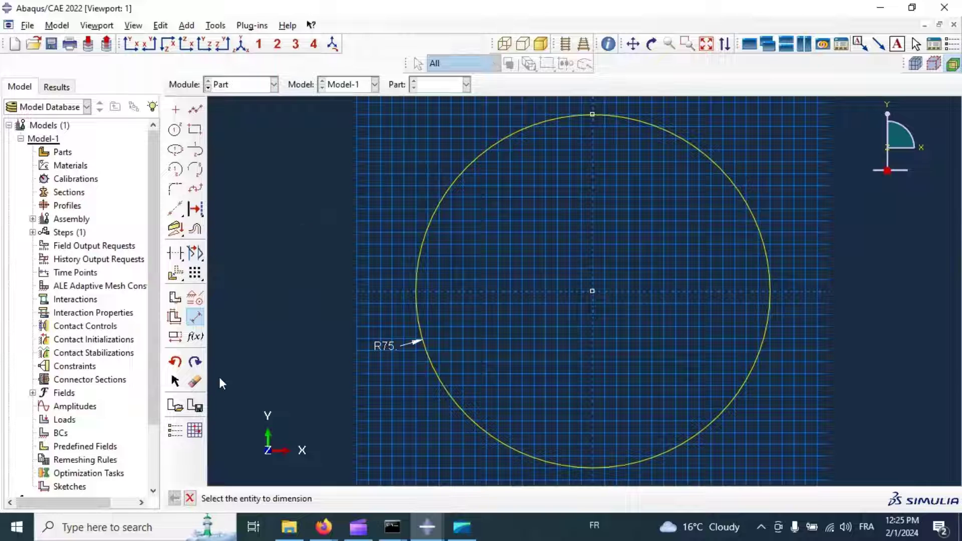
left_click(190, 498)
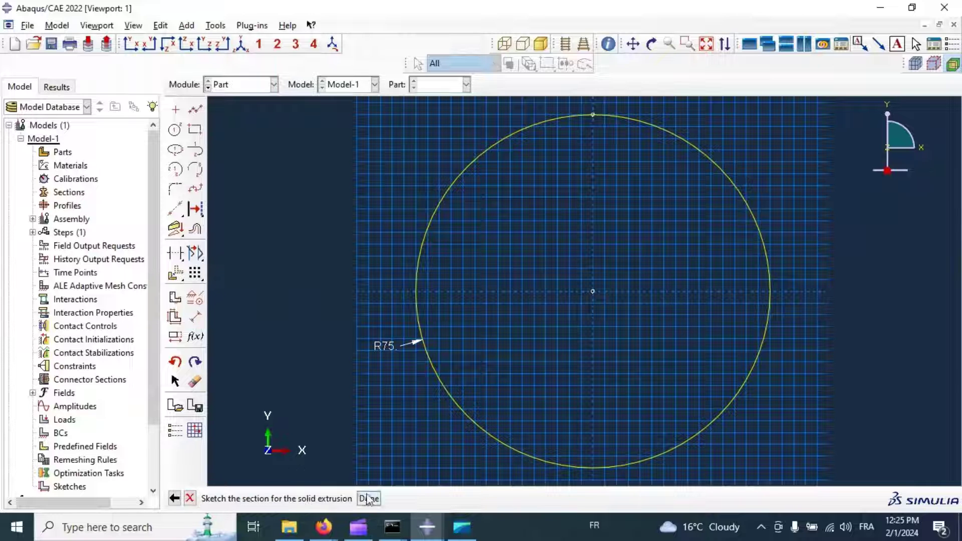
Step: Finish the section sketch and extrude the circle to a depth of 300
middle_click(491, 104)
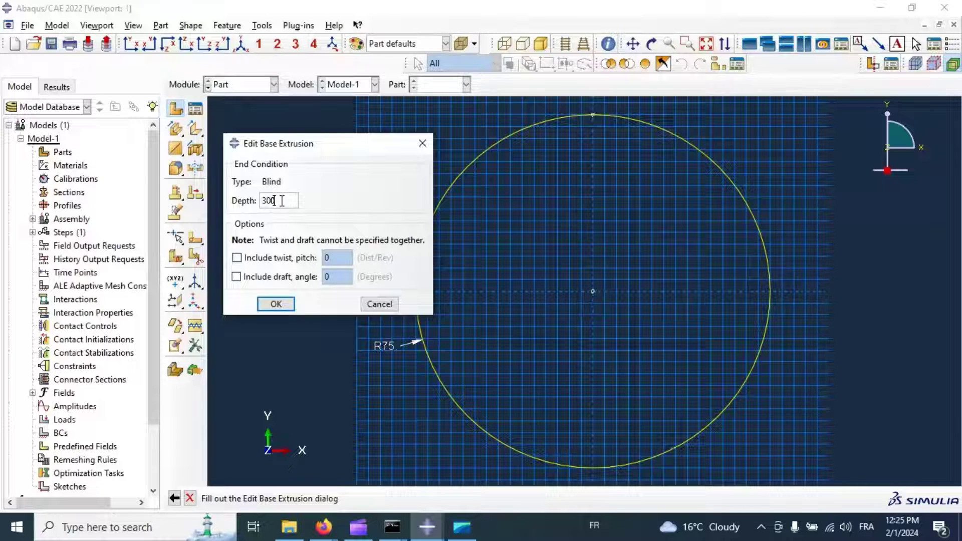
key("Return")
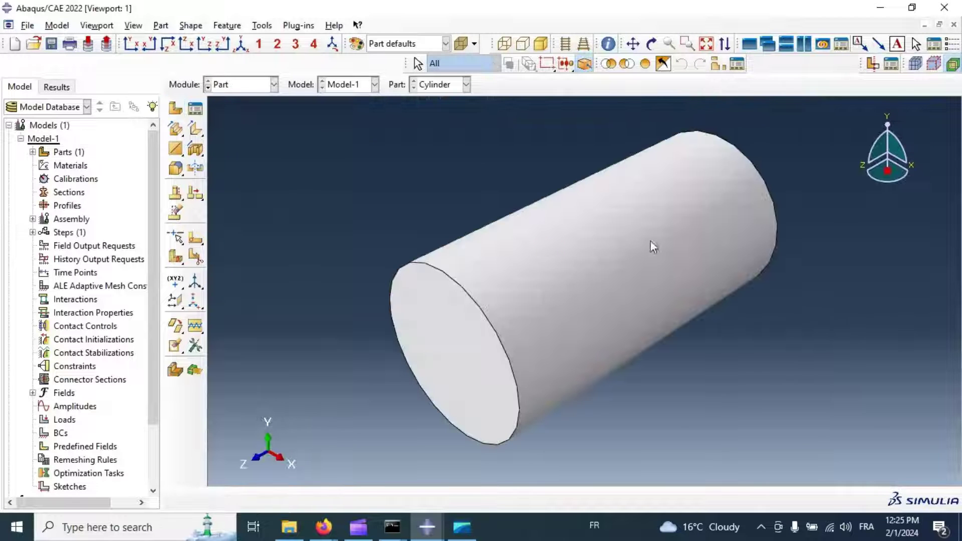
left_click(651, 44)
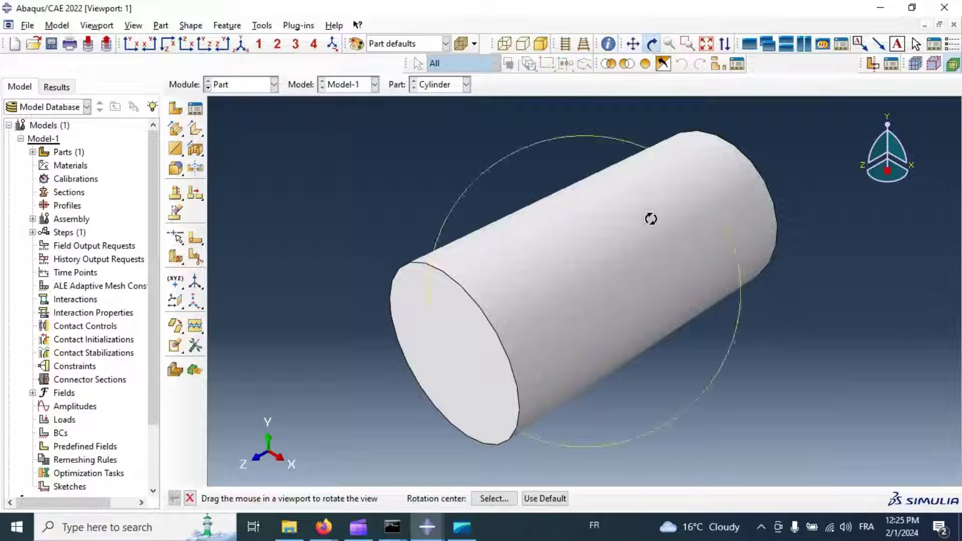
left_click_drag(622, 239, 613, 258)
left_click_drag(520, 296, 640, 247)
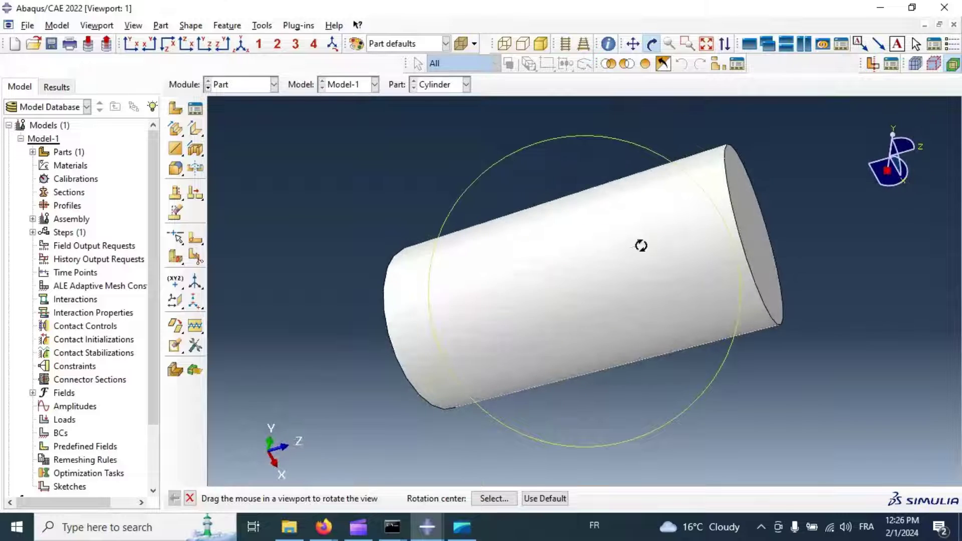
left_click_drag(505, 270, 481, 239)
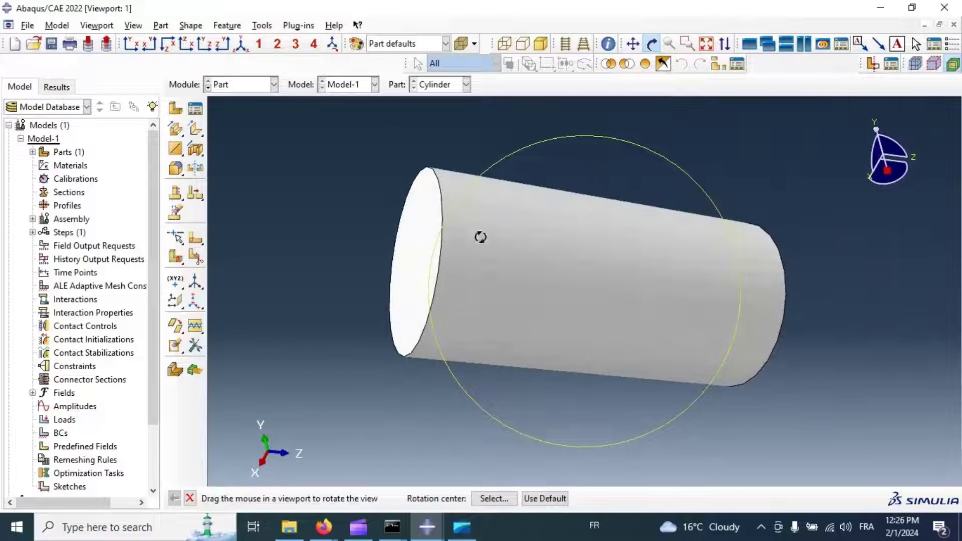
Step: Create a 3D discrete rigid solid extrusion part named Pin with an approximate size of 200
left_click(176, 110)
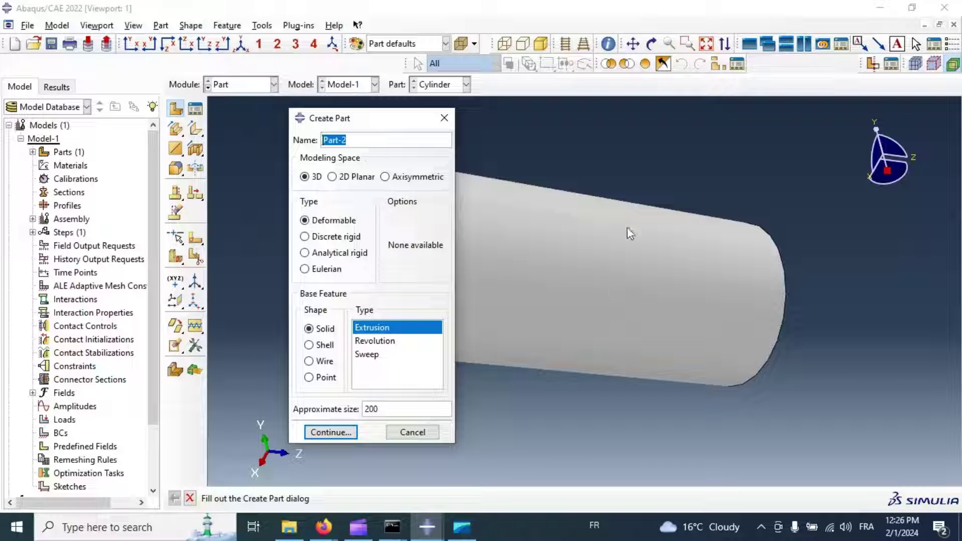
type("Pin")
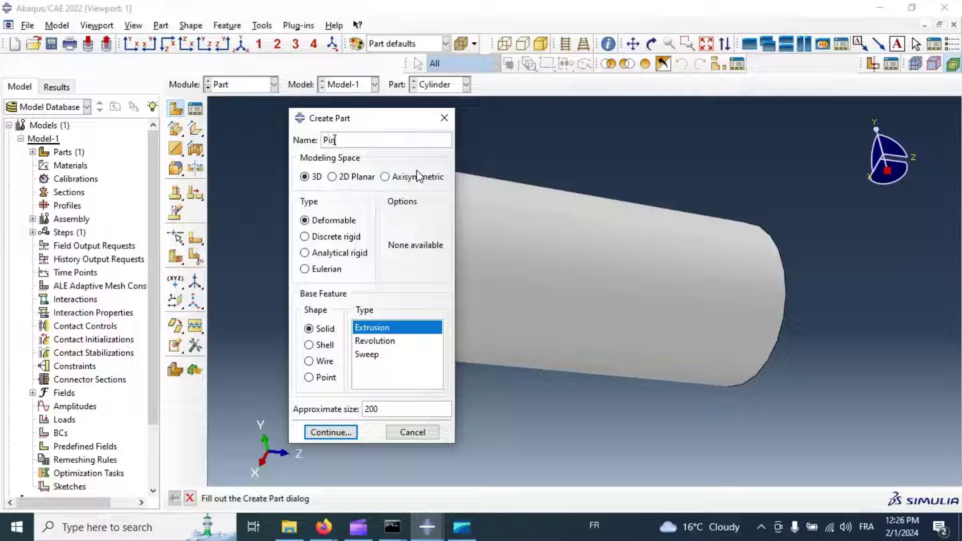
left_click(306, 239)
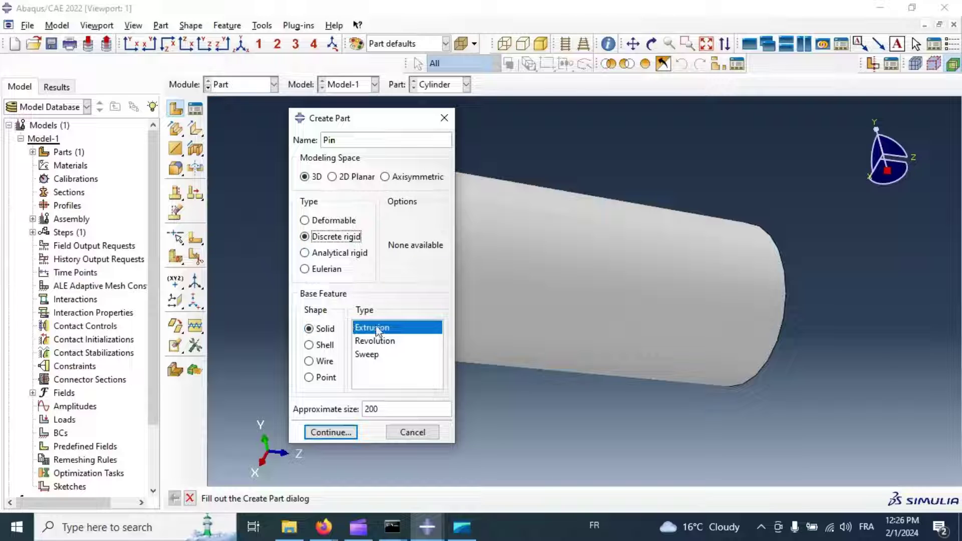
left_click(328, 434)
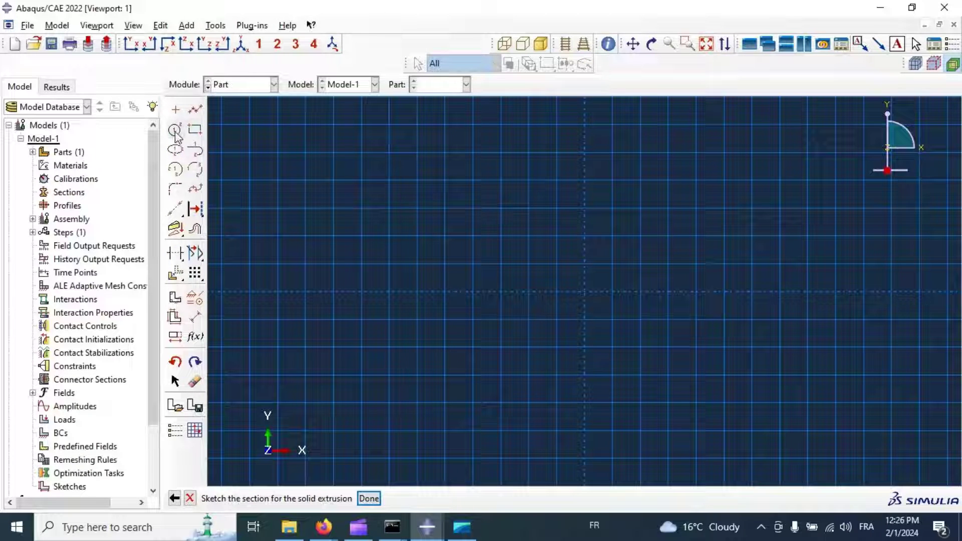
Step: Sketch the Pin's circular section centred on the origin and dimension its radius to 75
left_click(175, 130)
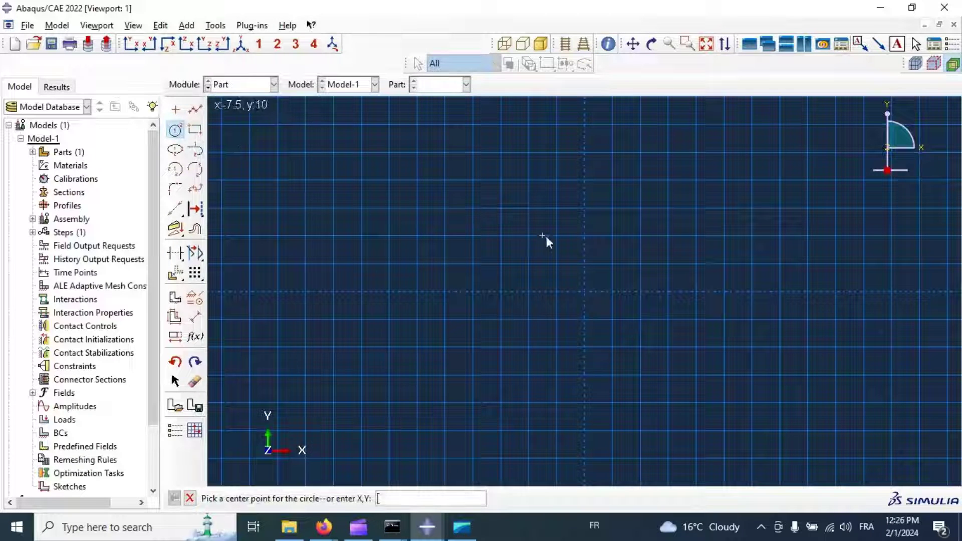
left_click(583, 291)
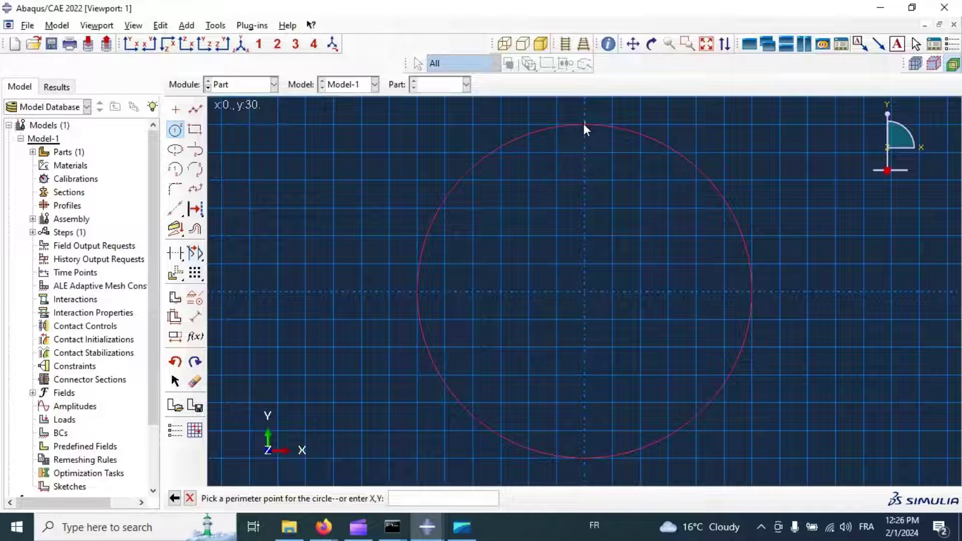
left_click(584, 123)
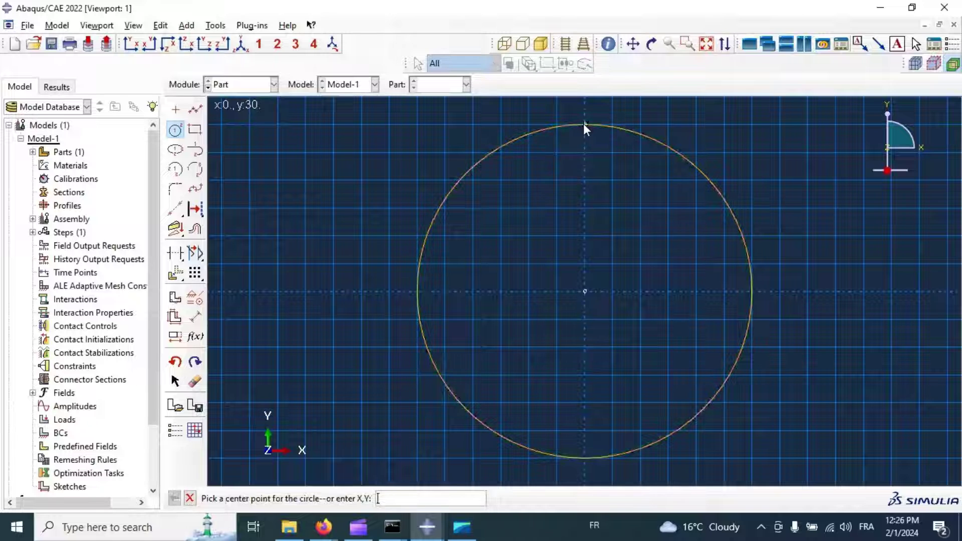
left_click(196, 314)
left_click(420, 335)
left_click(360, 347)
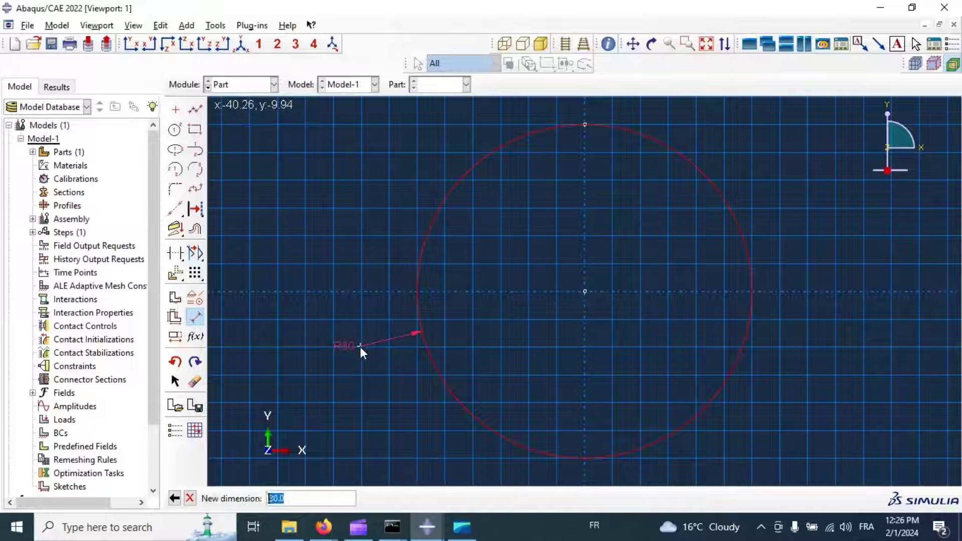
type("20")
key("Return")
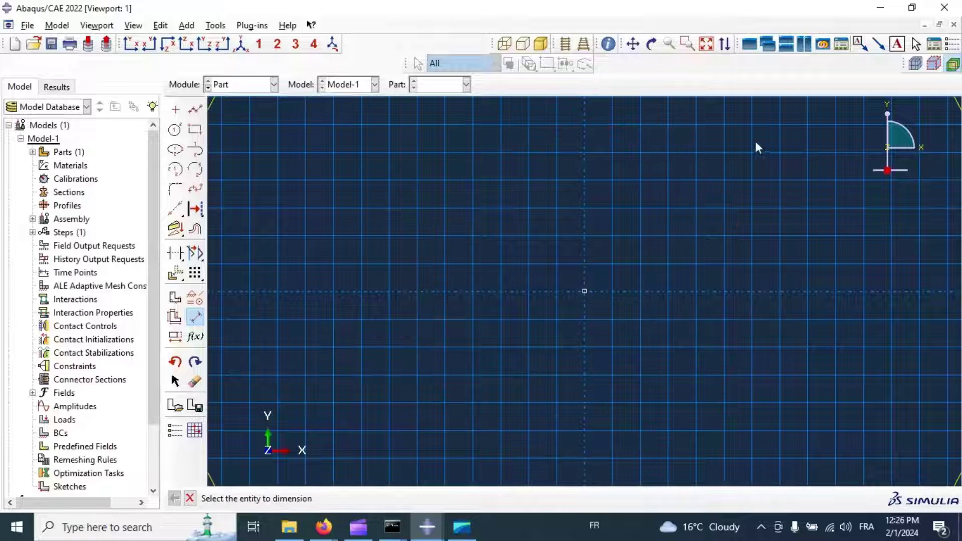
left_click(706, 48)
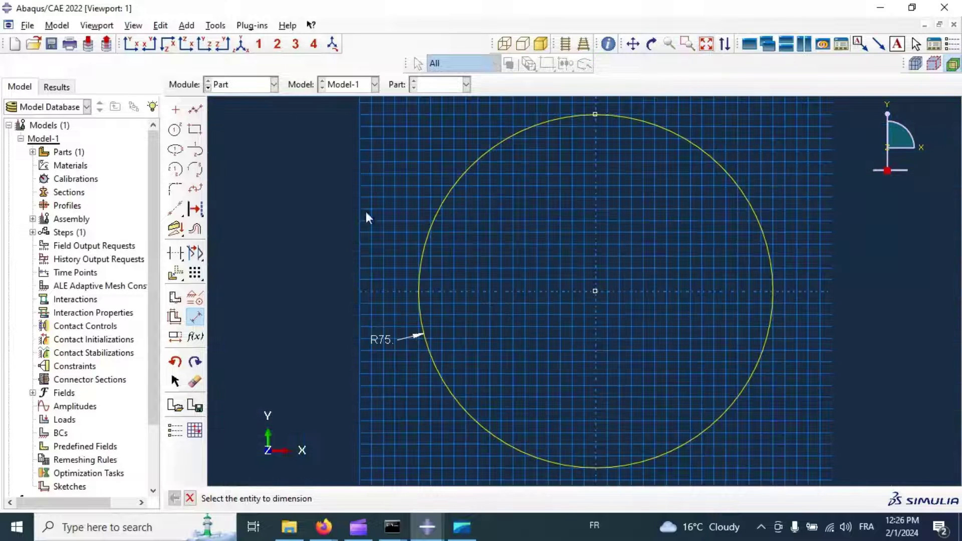
left_click(190, 498)
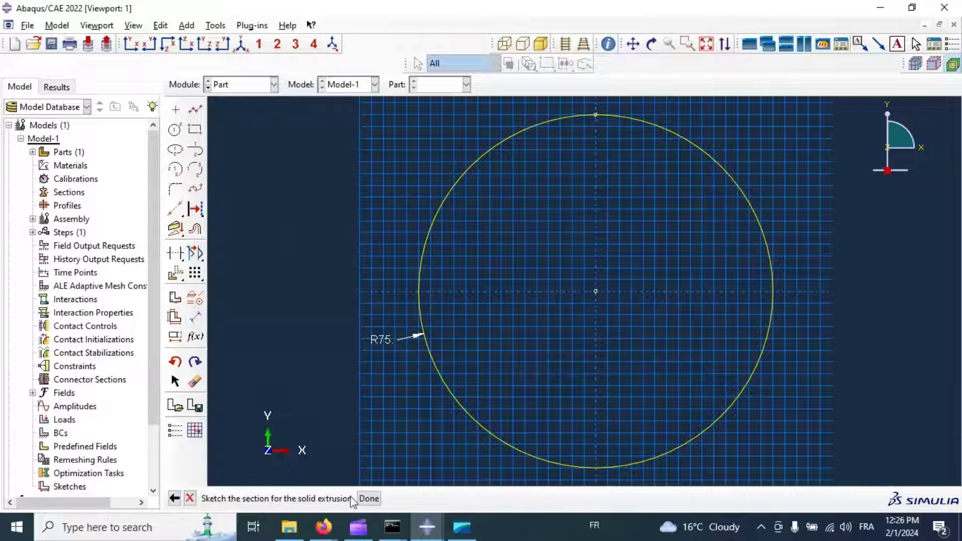
Step: Finish the Pin sketch and extrude it to a depth of 20
left_click(369, 499)
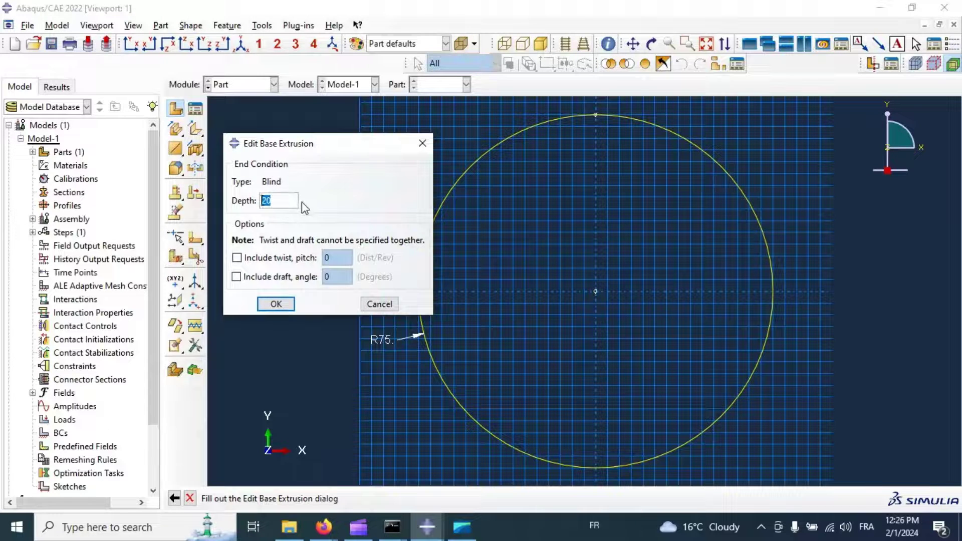
key("Return")
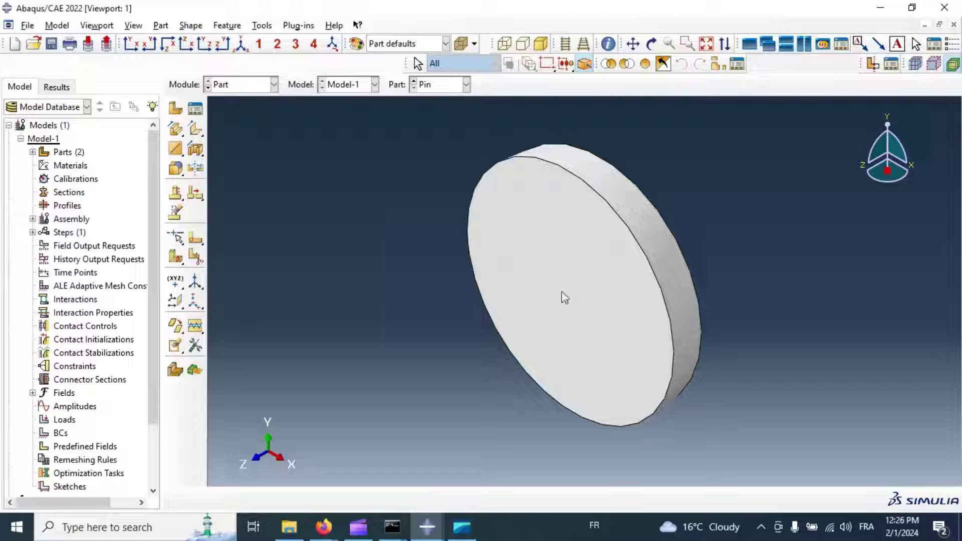
Step: View the Cylinder part and return to displaying the Pin part
left_click(441, 84)
left_click(439, 100)
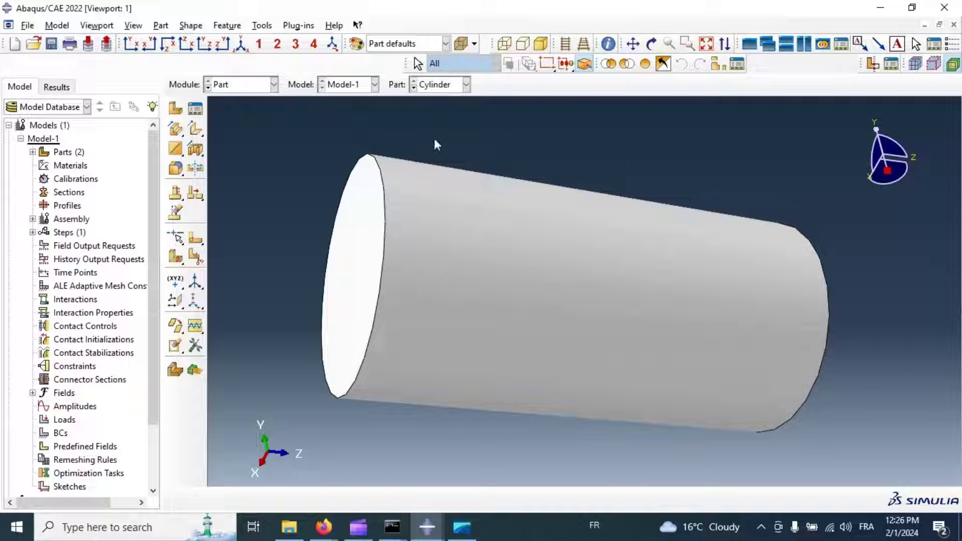
left_click(434, 86)
left_click(431, 112)
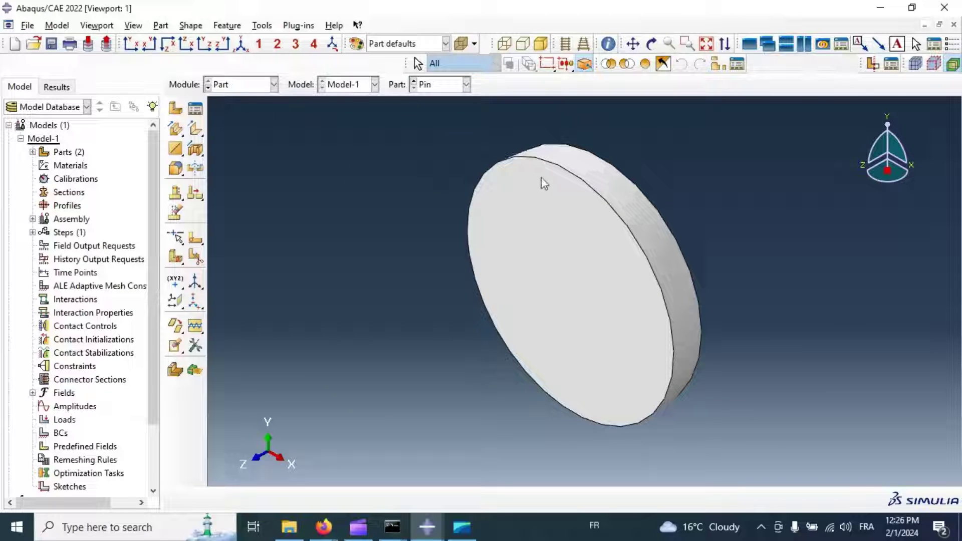
Step: Convert the whole Pin from solid to shell by removing its cells
left_click_drag(199, 131, 794, 432)
left_click(329, 499)
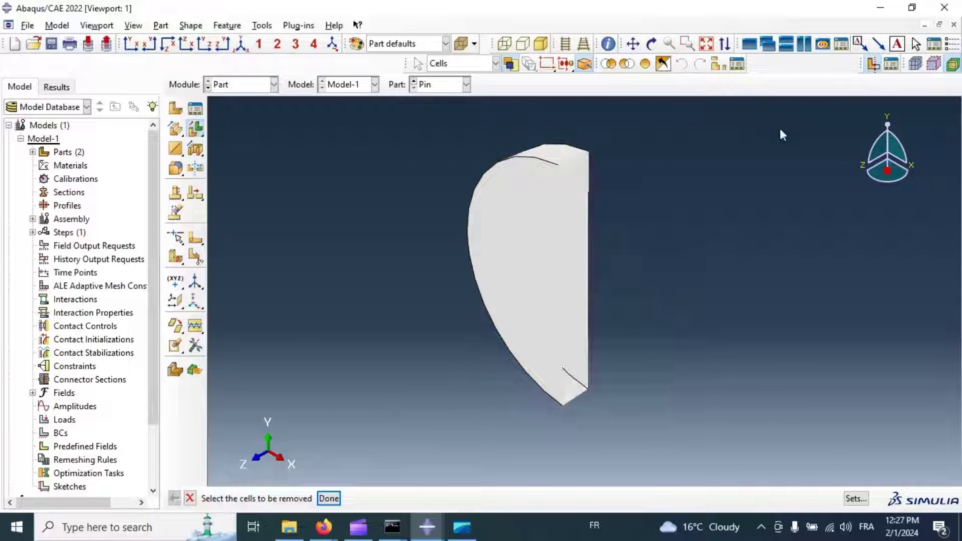
Step: Inspect the inside of the Pin shell through the view cut and turn the view cut off
left_click(652, 43)
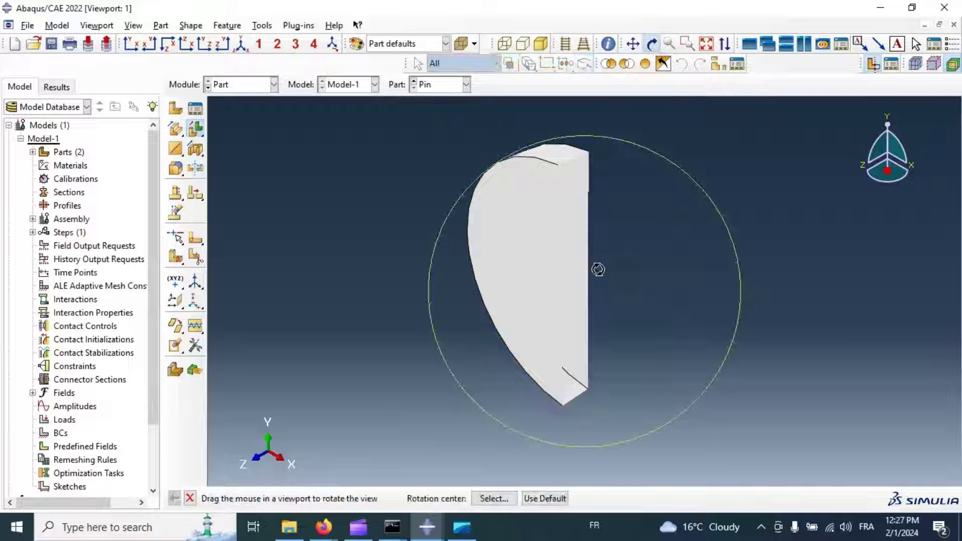
left_click_drag(598, 269, 638, 251)
mouse_move(546, 251)
left_mouse_down()
mouse_move(570, 303)
mouse_move(537, 261)
mouse_move(552, 248)
left_mouse_up()
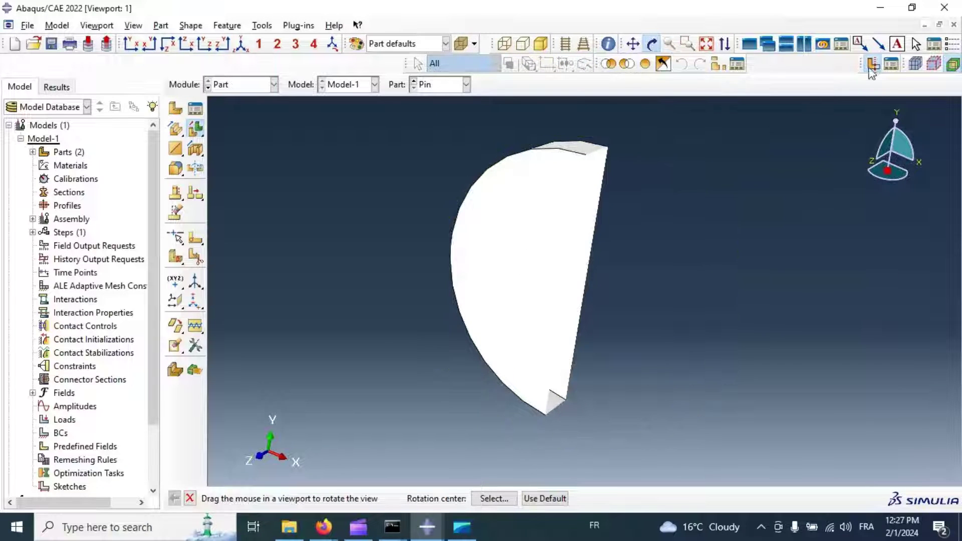
left_click(872, 71)
left_click_drag(672, 221, 541, 260)
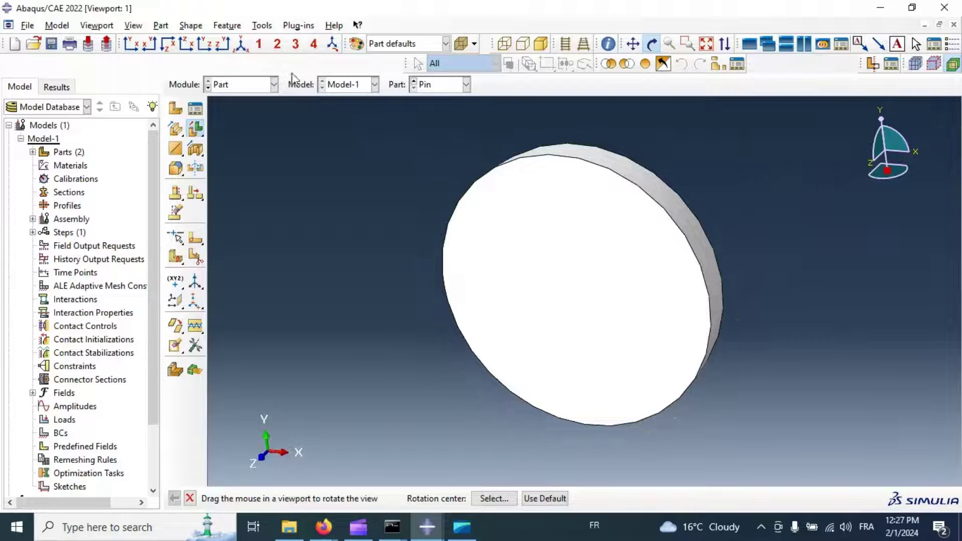
Step: Create a reference point at the centre of the Pin's front circular face
left_click(262, 25)
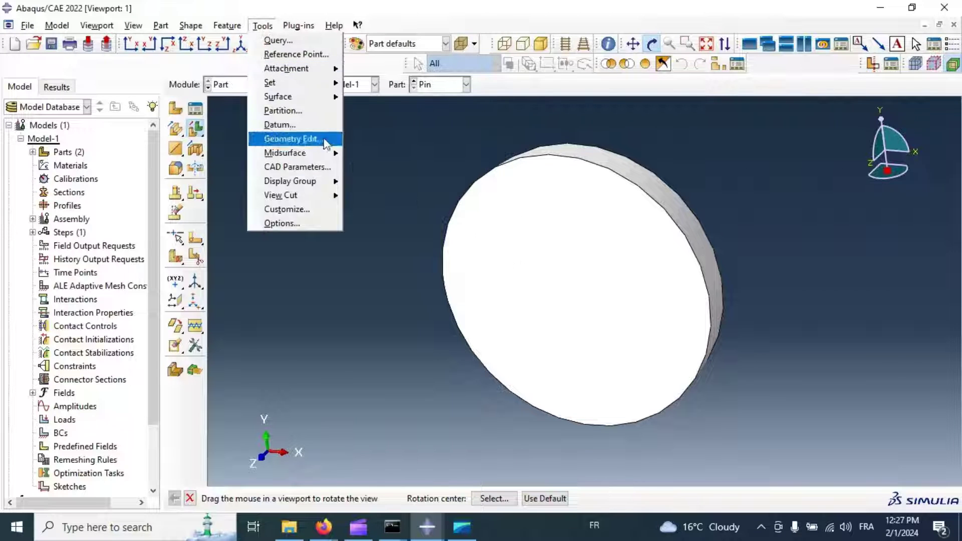
left_click(290, 54)
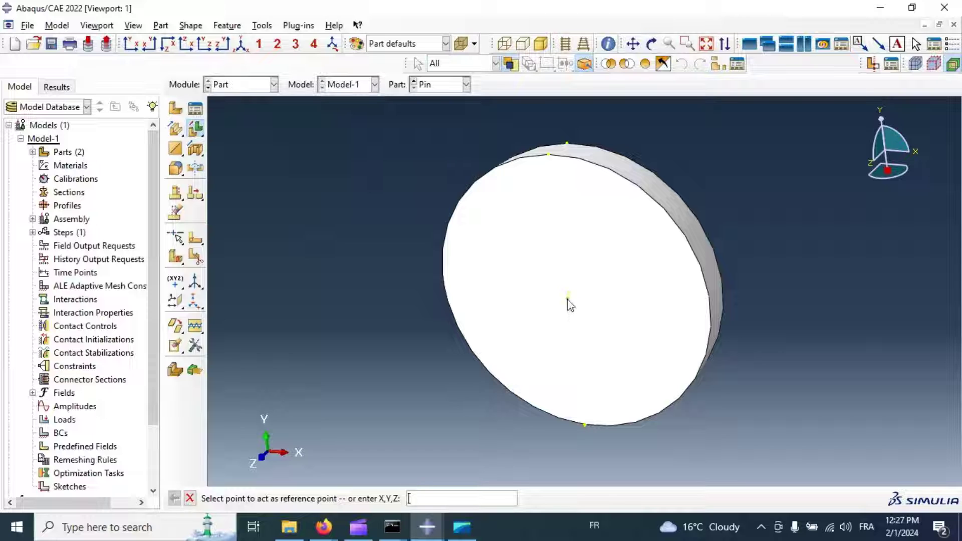
left_click(568, 300)
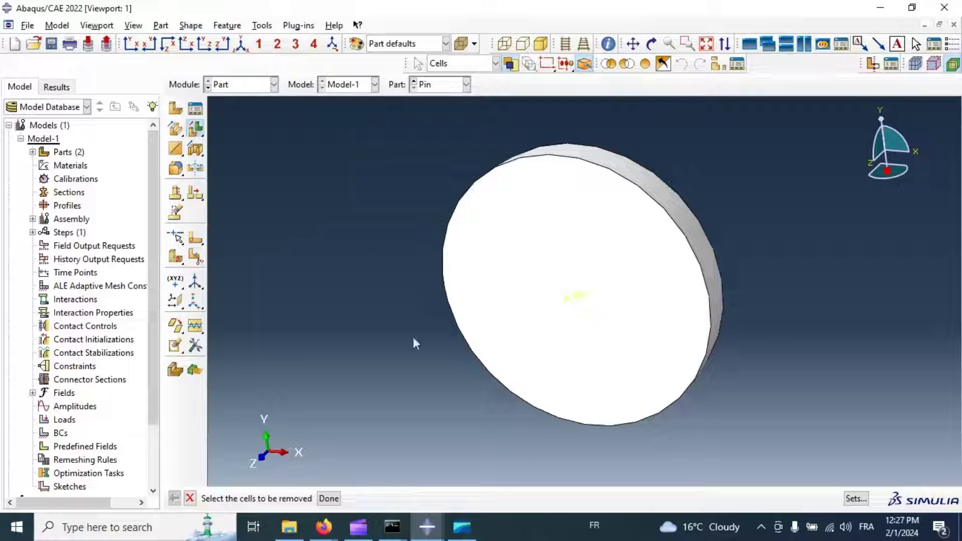
left_click(328, 498)
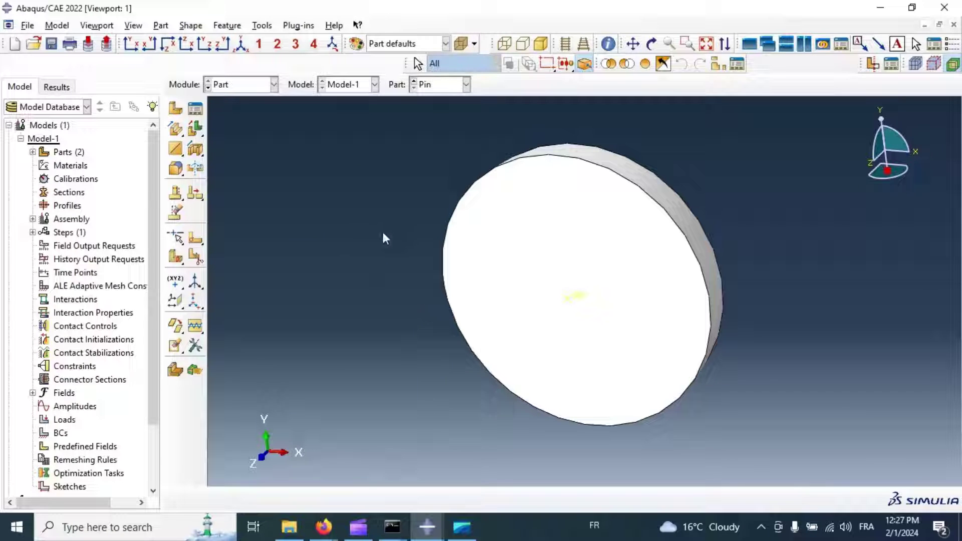
Step: Switch to the Property module and open the material manager beside the model tree
left_click(246, 86)
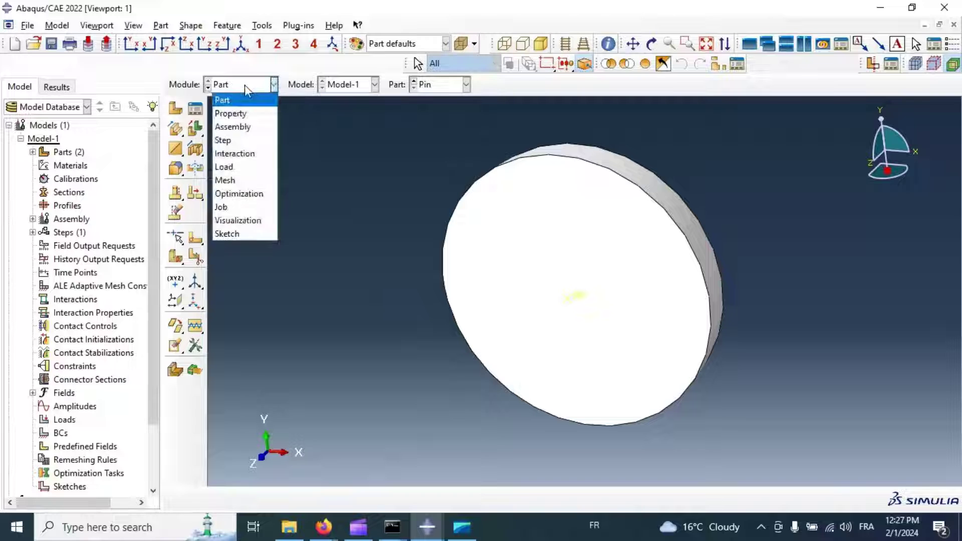
left_click(251, 118)
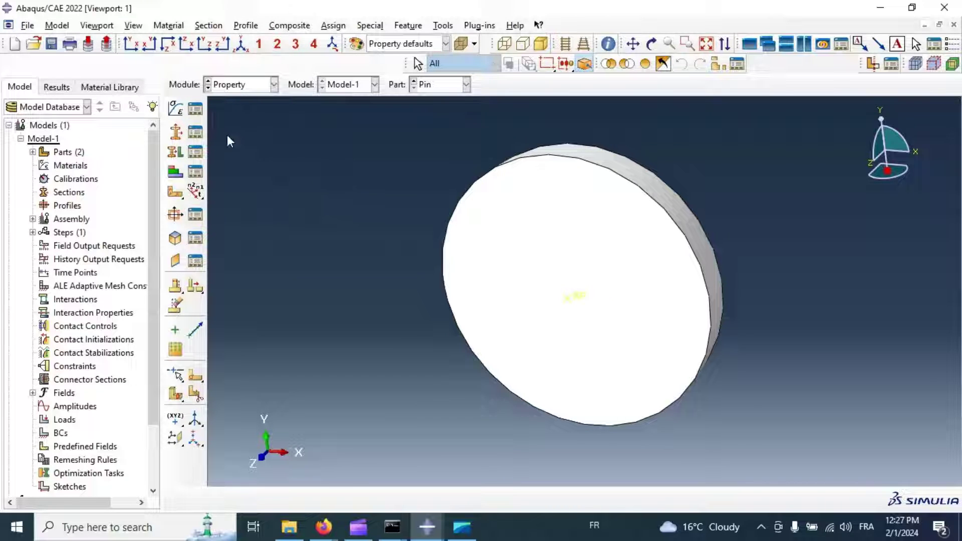
left_click(195, 109)
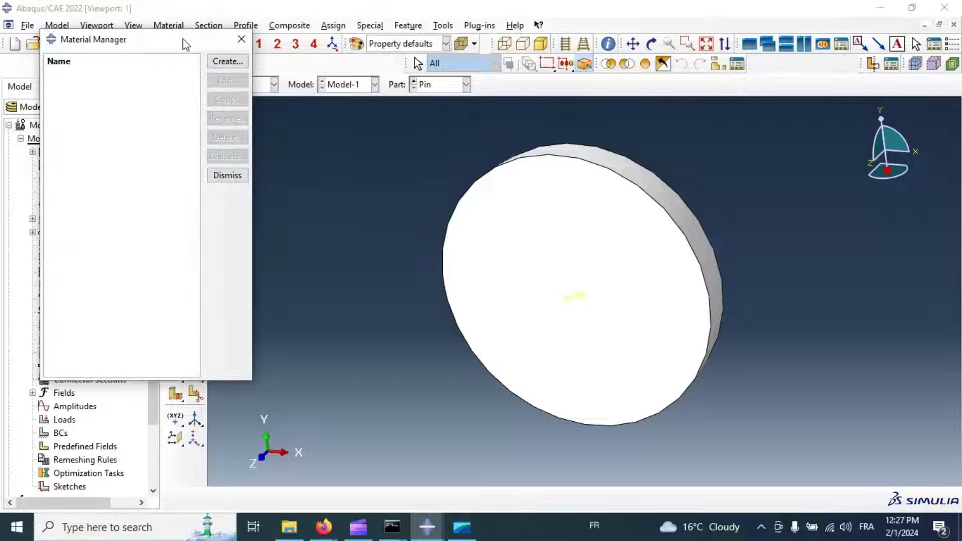
left_click_drag(187, 43, 351, 110)
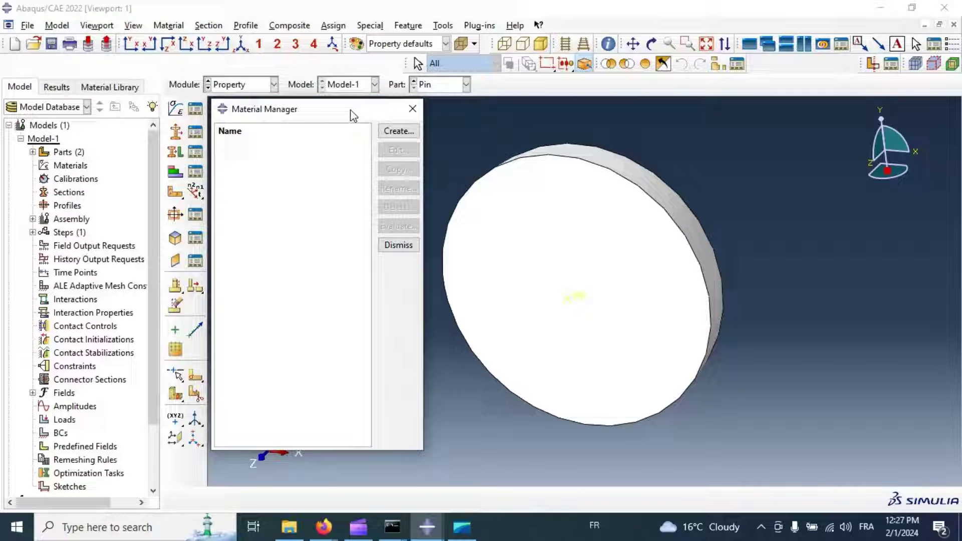
Step: Add the Concrete material from the Concret2.lib library to Model-1
left_click(95, 91)
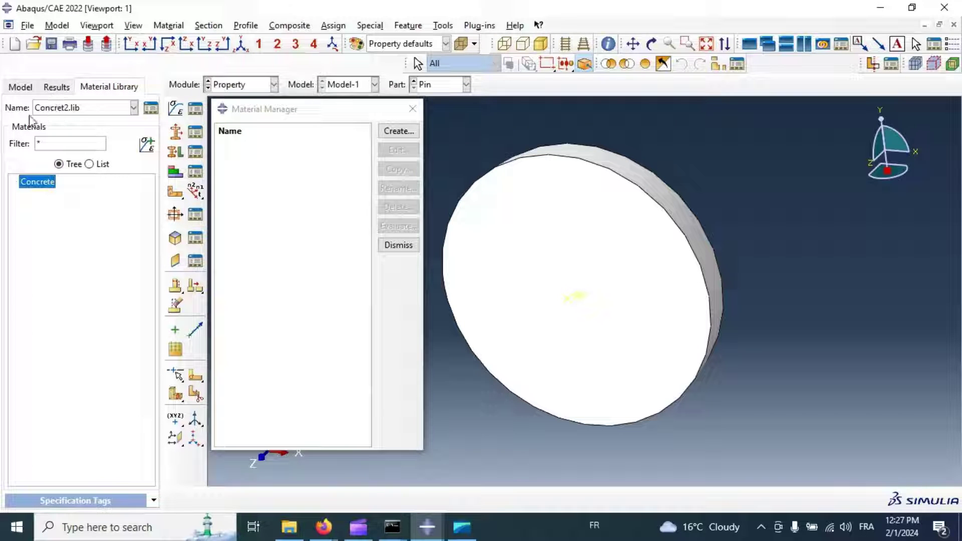
left_click(151, 109)
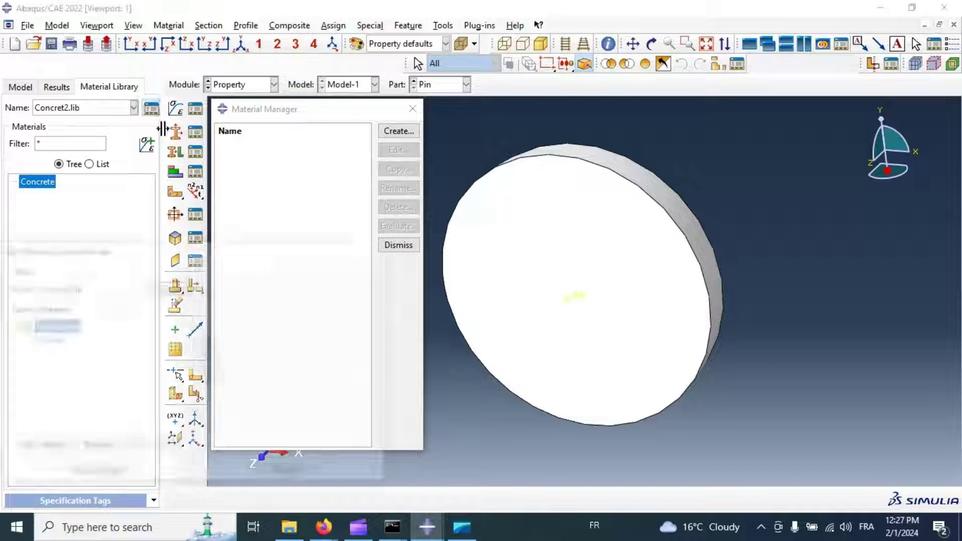
left_click(48, 340)
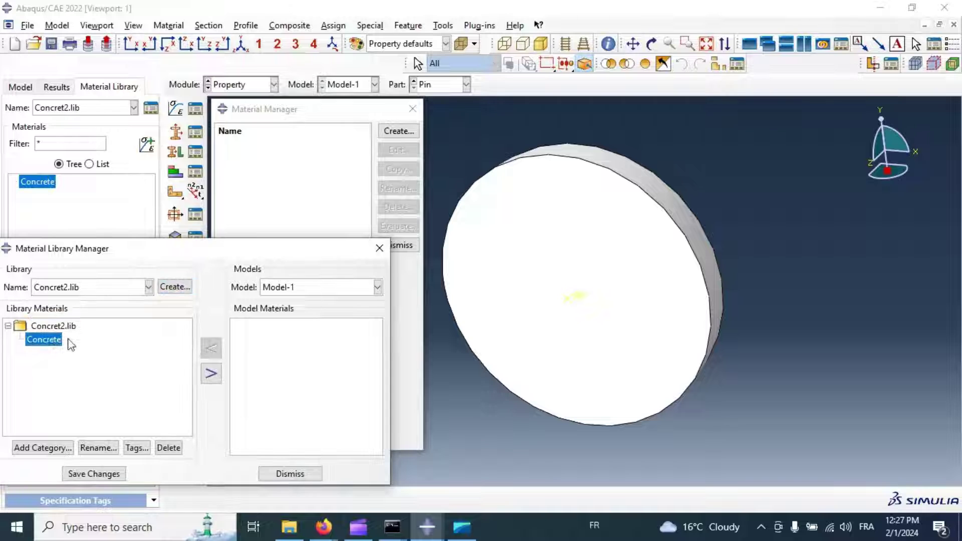
left_click(211, 374)
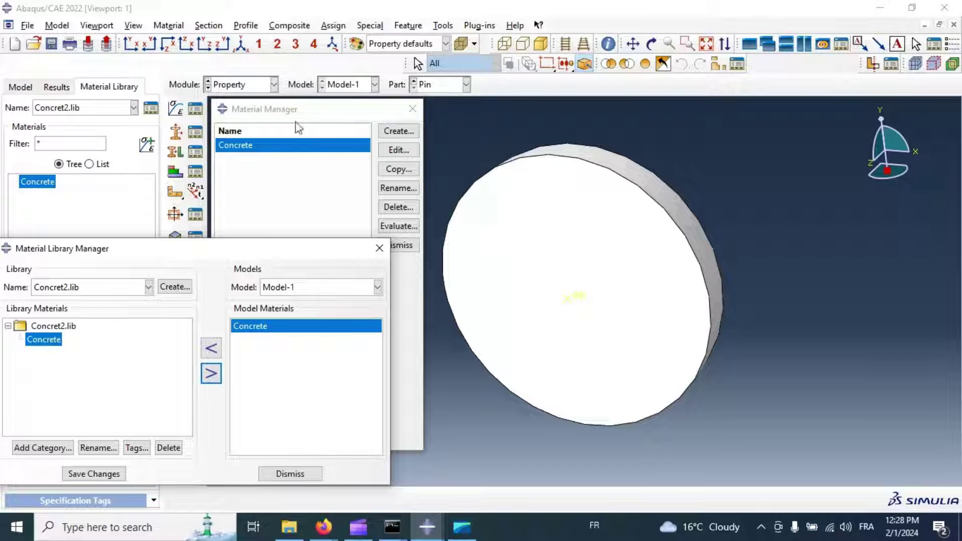
left_click(107, 471)
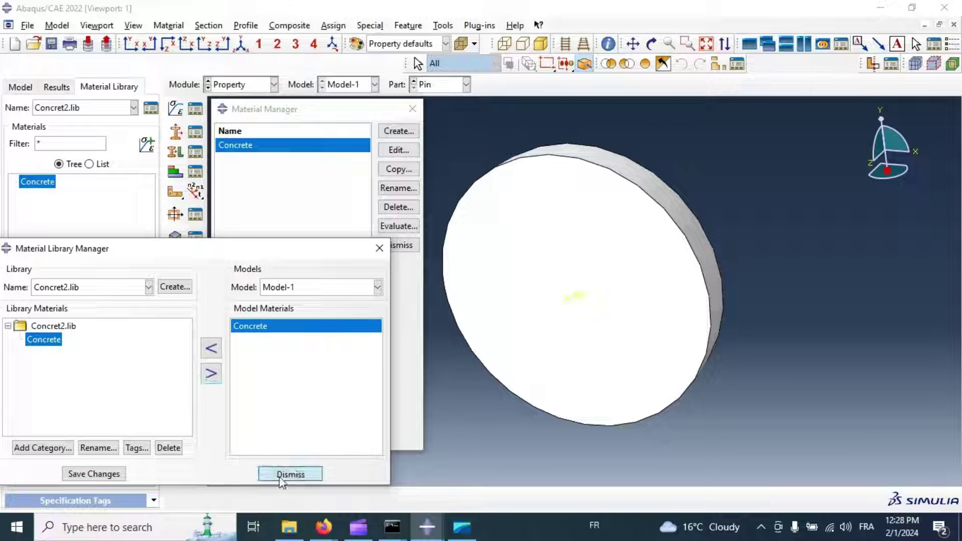
left_click(280, 475)
Step: Open the Concrete material and review its mass density, temporarily adding the unit ton/mm3 to the value and removing it
left_click_drag(308, 113, 142, 59)
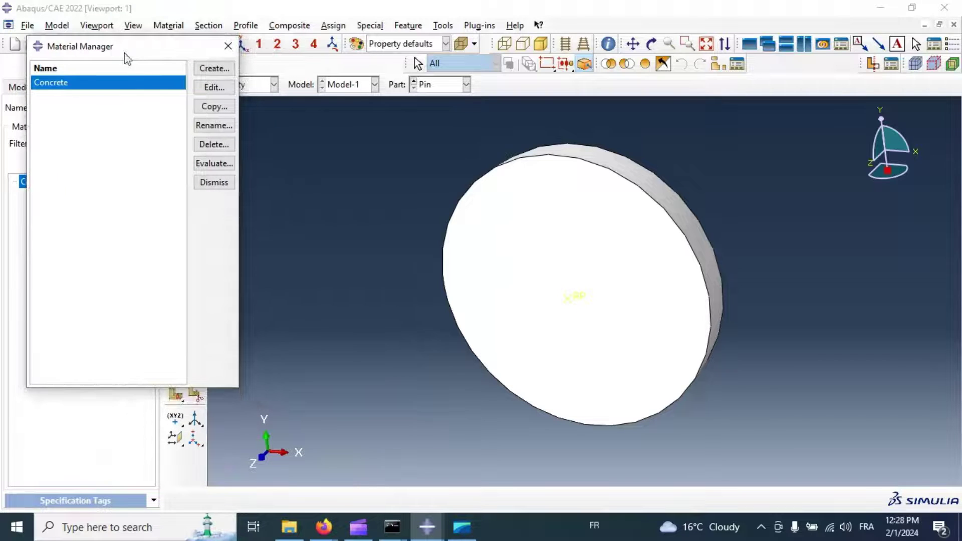
left_click(223, 95)
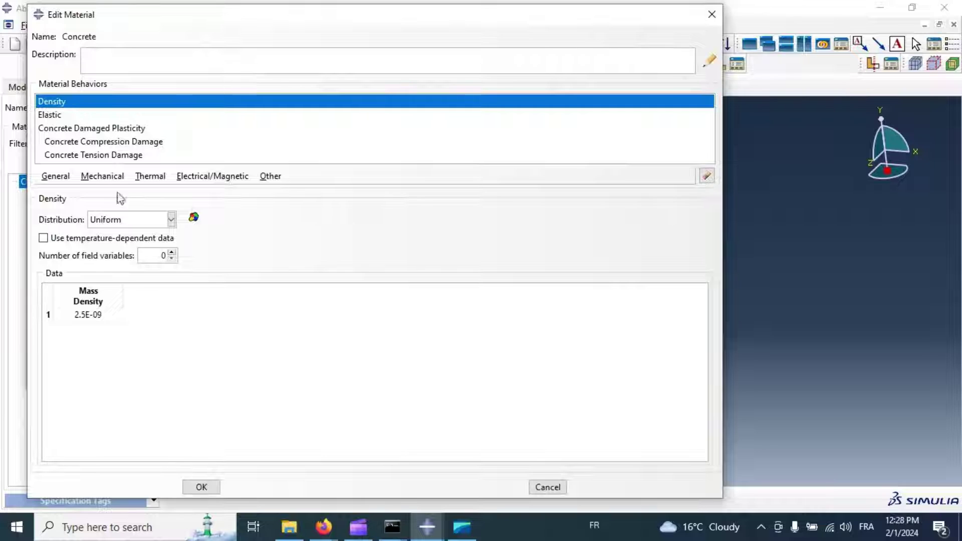
left_click(105, 316)
left_click(102, 314)
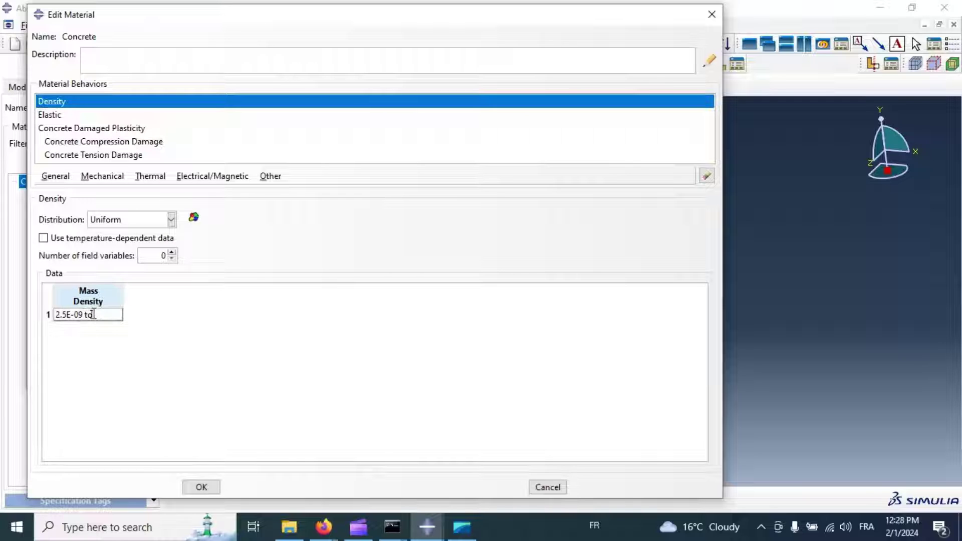
type("ton/mm3")
key("BackSpace")
key("BackSpace")
key("BackSpace")
key("Return")
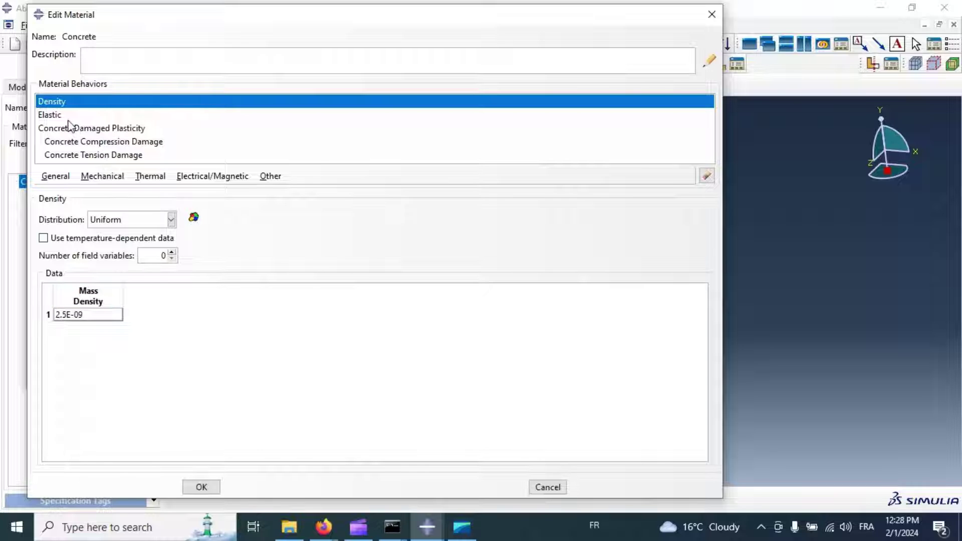
Step: Examine the Young's modulus and Poisson's ratio in the Concrete material's elastic behavior
left_click(55, 116)
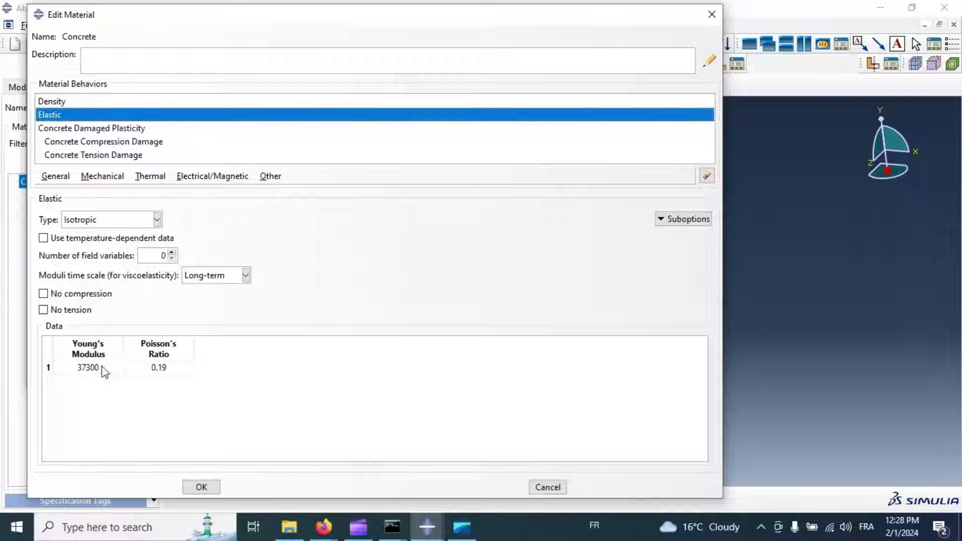
double_click(104, 369)
double_click(146, 370)
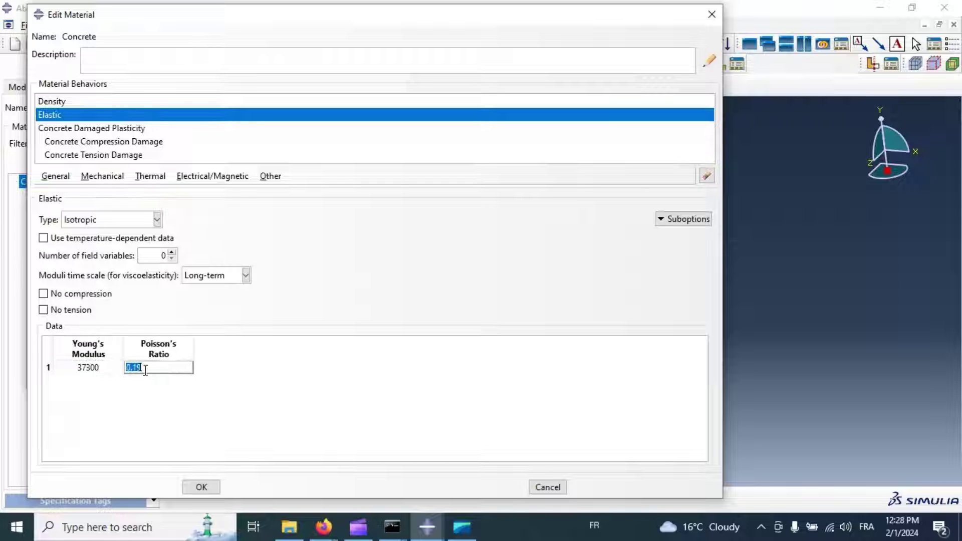
double_click(104, 368)
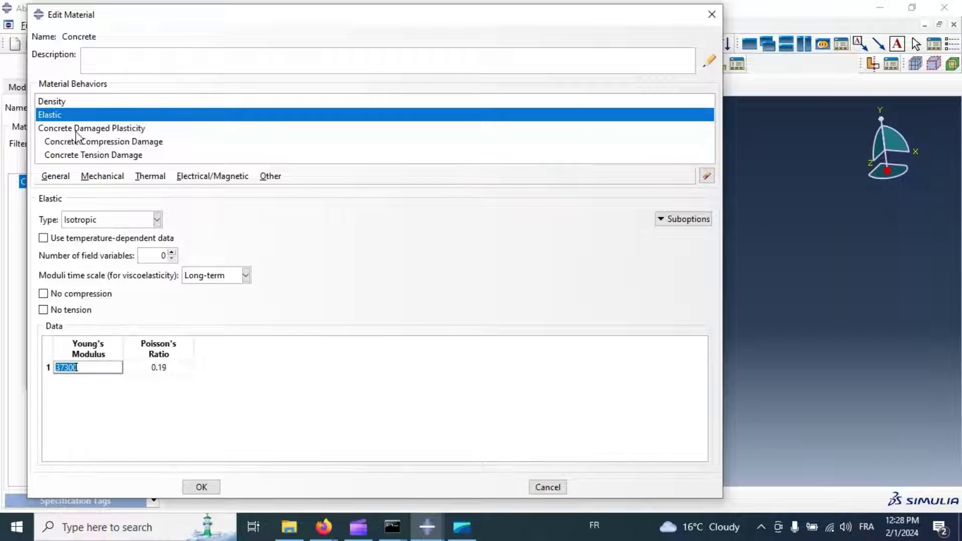
Step: Examine the Concrete Damaged Plasticity parameters and the full compression damage table
left_click(110, 130)
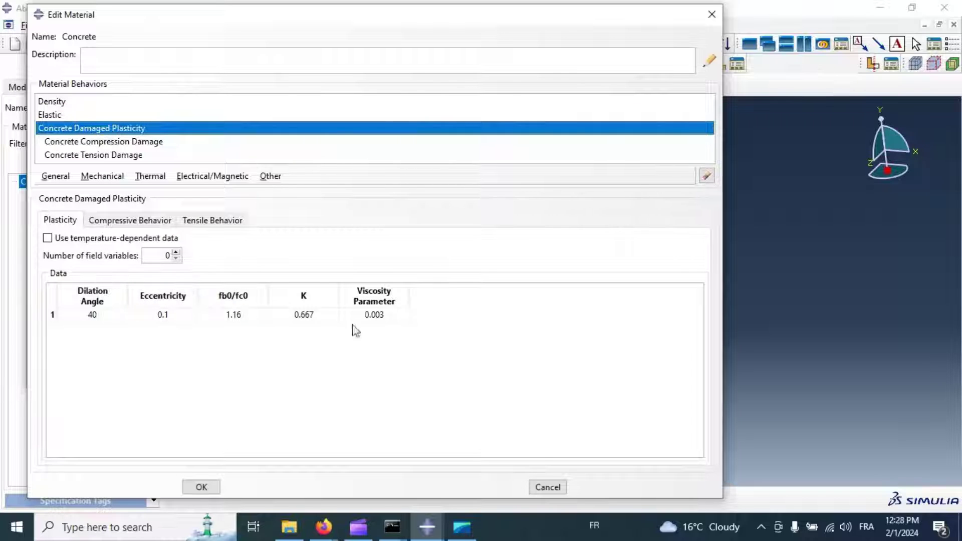
double_click(115, 142)
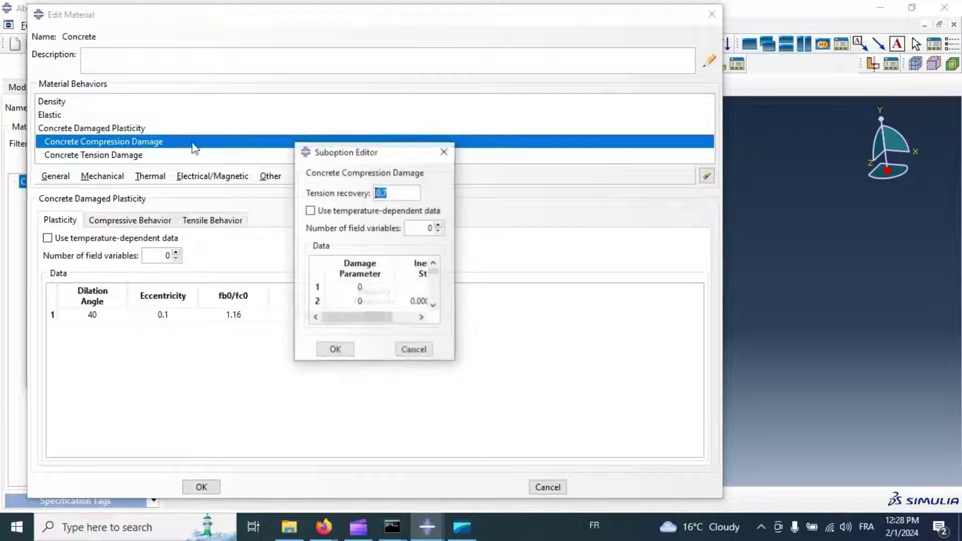
double_click(399, 146)
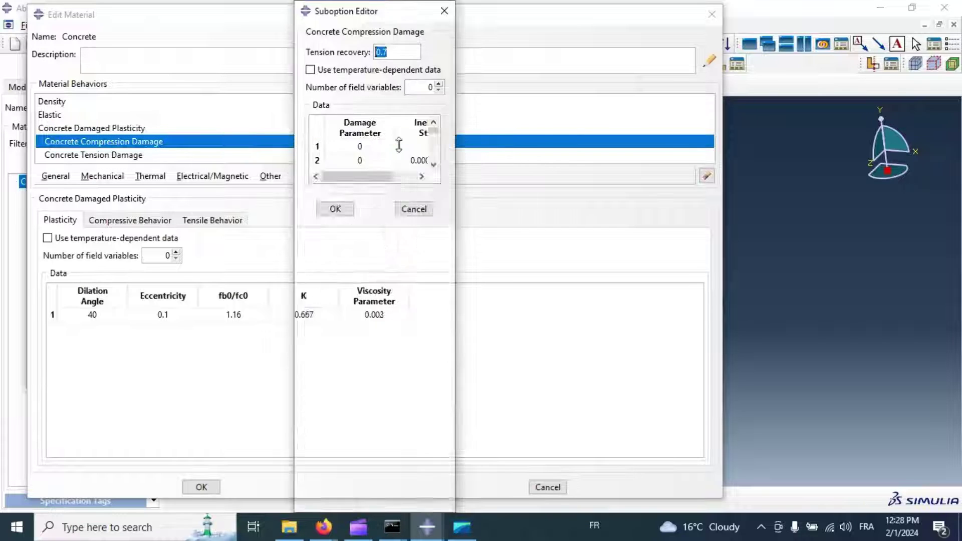
left_click_drag(455, 225, 530, 225)
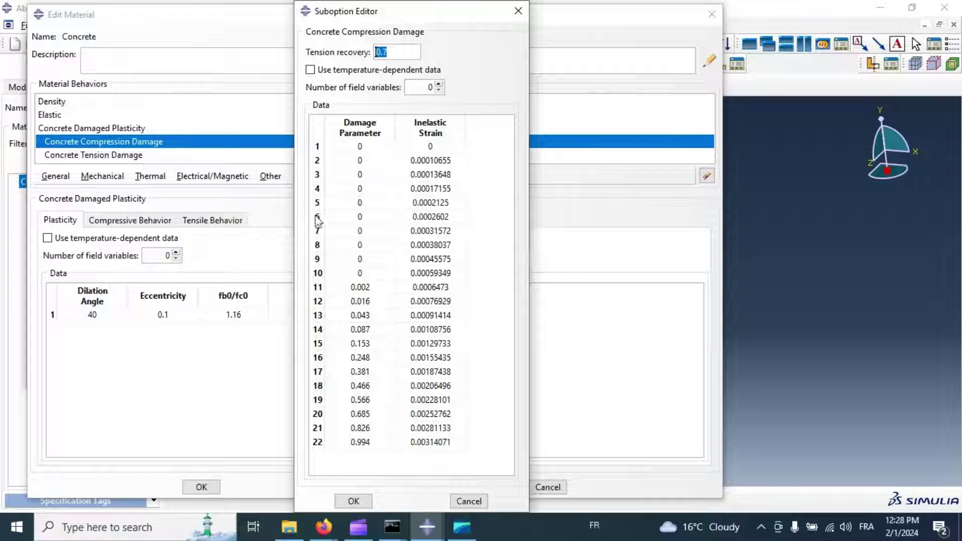
left_click(354, 501)
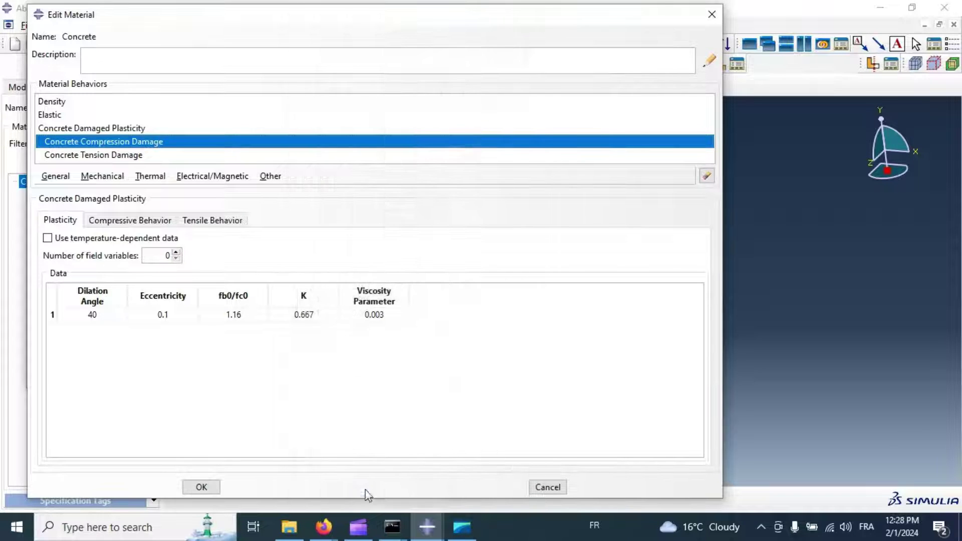
Step: Examine the full concrete tension damage table, then accept the material definition and close the material manager
left_click(96, 157)
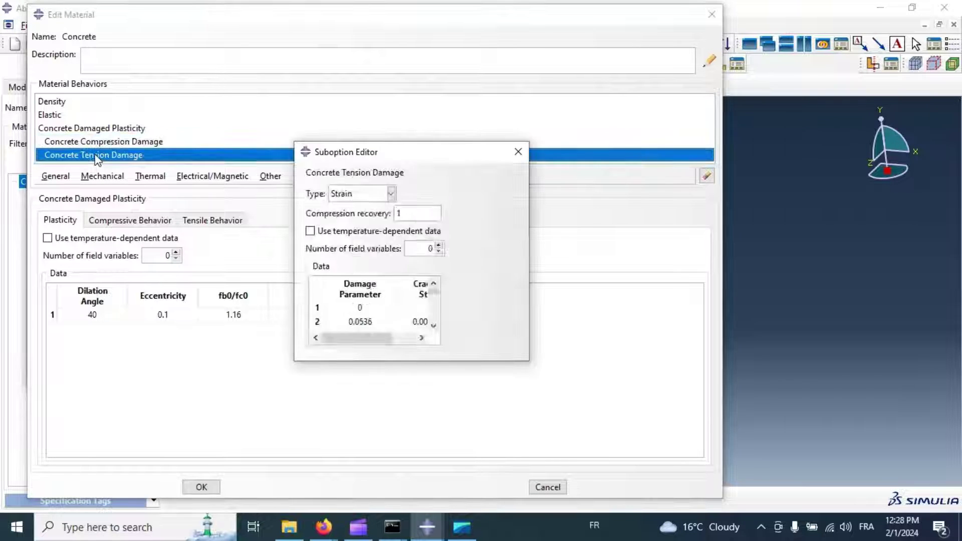
double_click(436, 142)
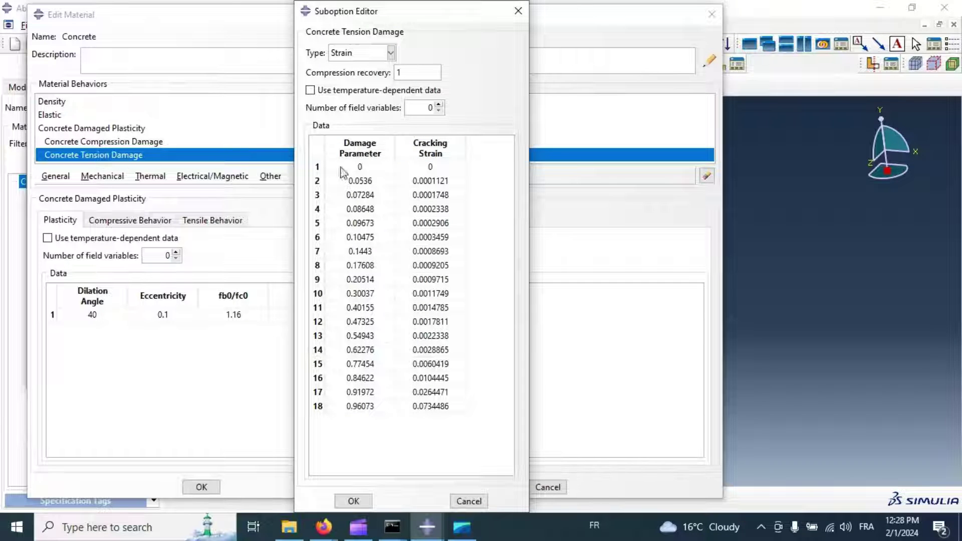
left_click(353, 501)
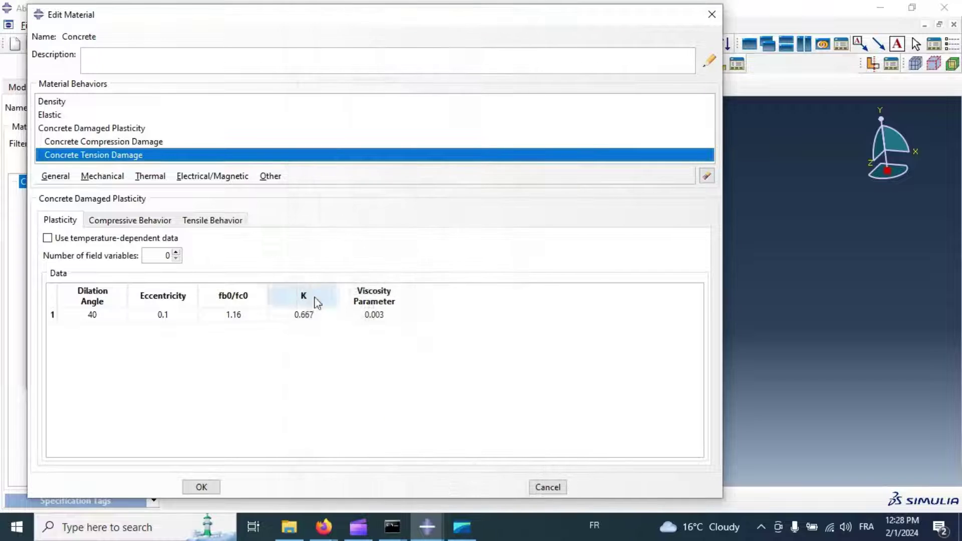
left_click(541, 486)
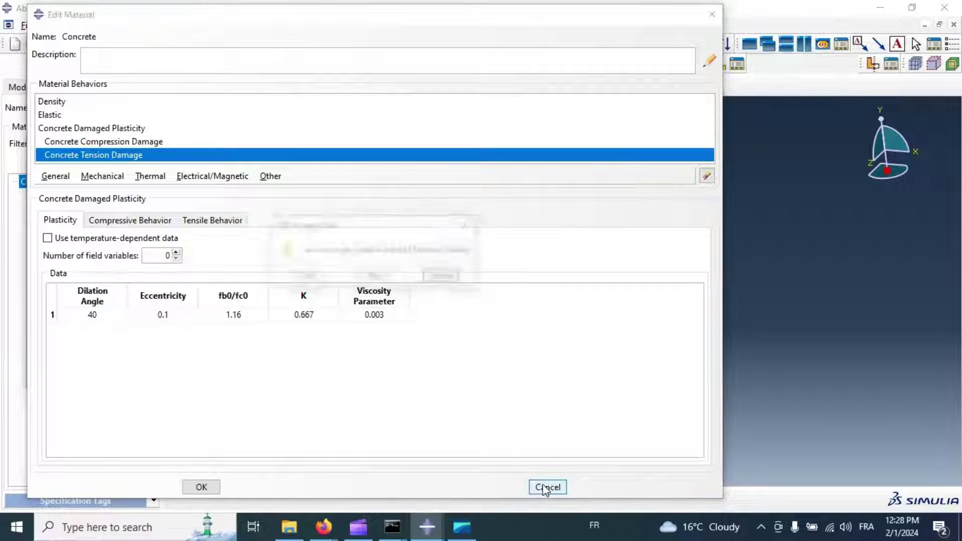
left_click(441, 277)
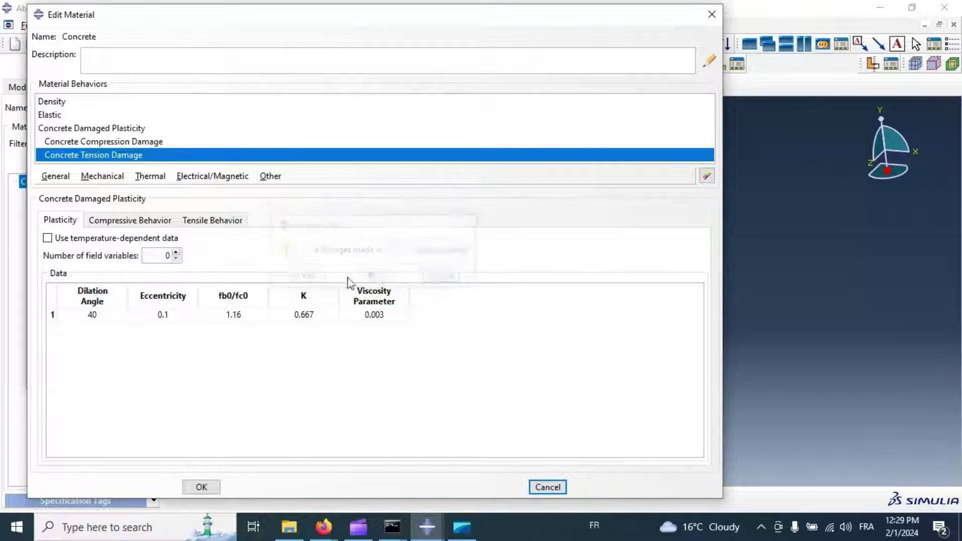
left_click(216, 485)
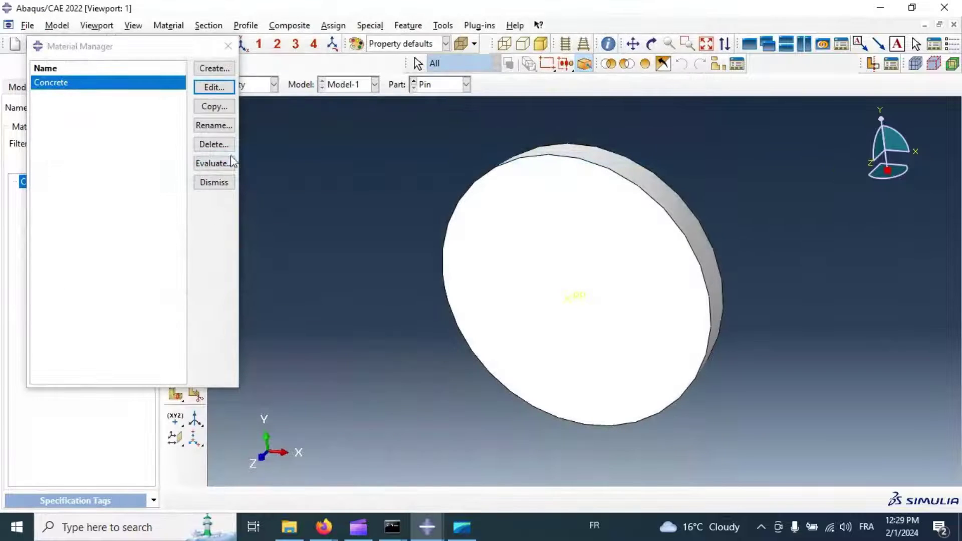
left_click(224, 44)
Step: Create a solid homogeneous section named SectionConcrete that uses the Concrete material
left_click(176, 133)
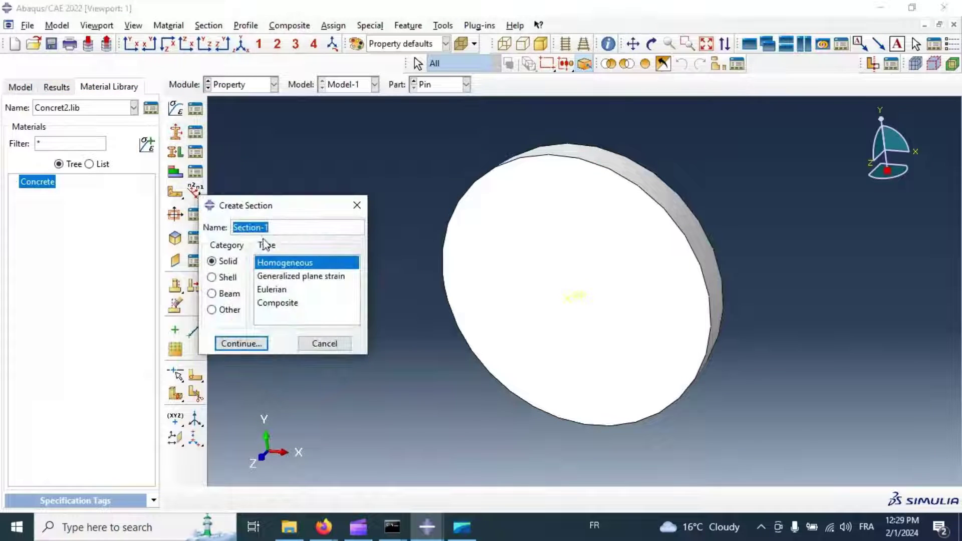
left_click(275, 228)
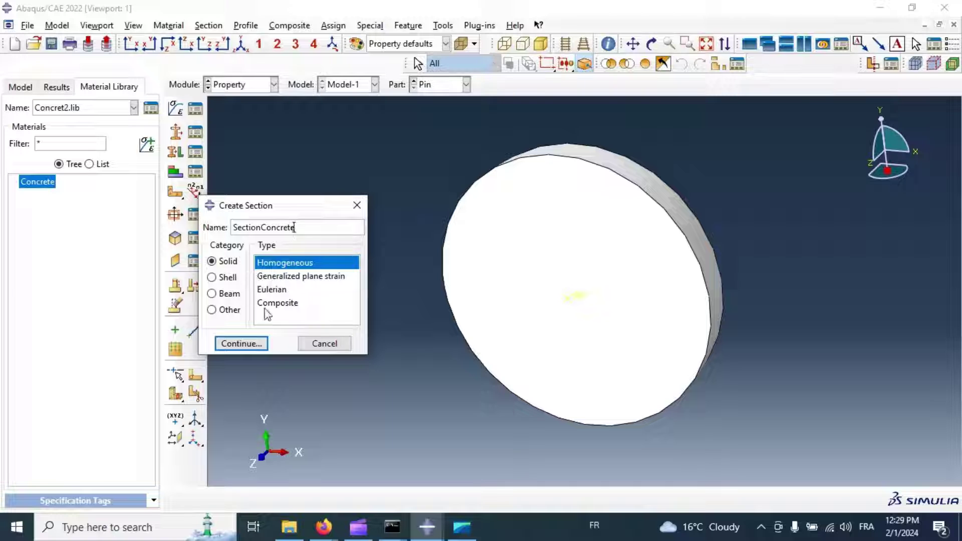
left_click(243, 343)
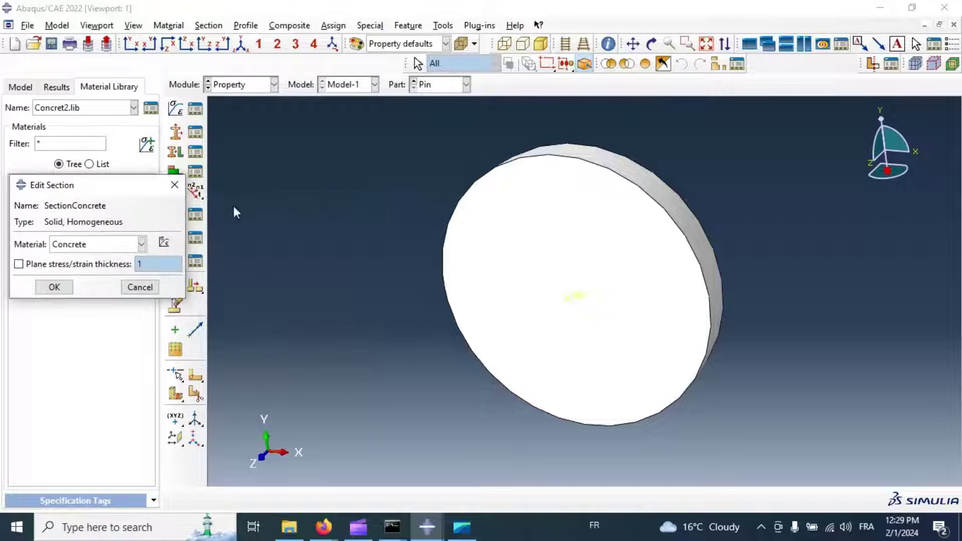
left_click(55, 287)
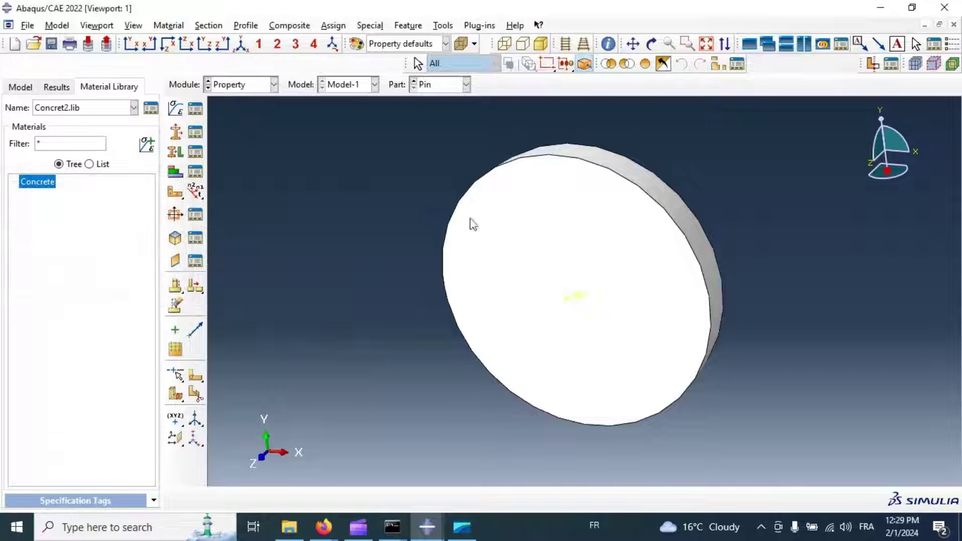
Step: Assign SectionConcrete to the entire Cylinder part without creating a set for the region
left_click(438, 87)
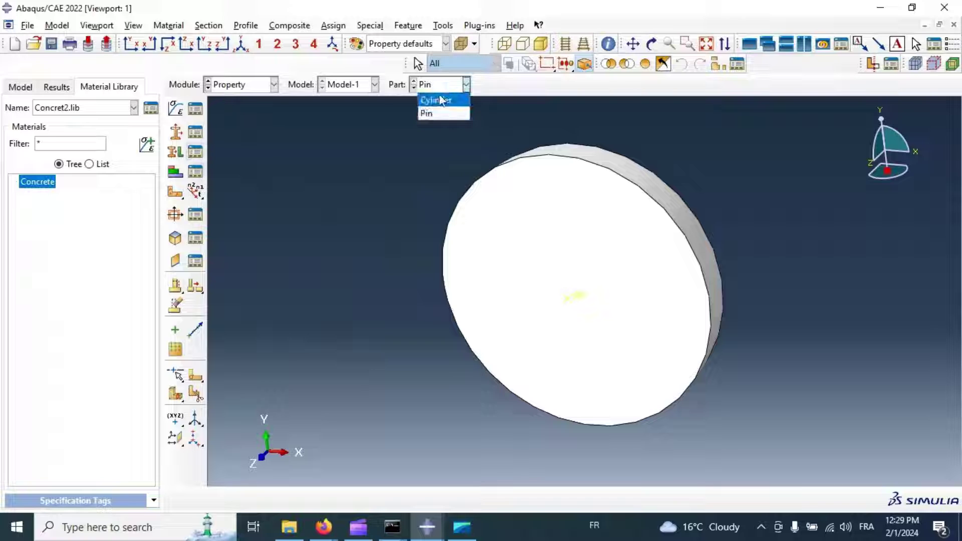
left_click(440, 95)
left_click(173, 150)
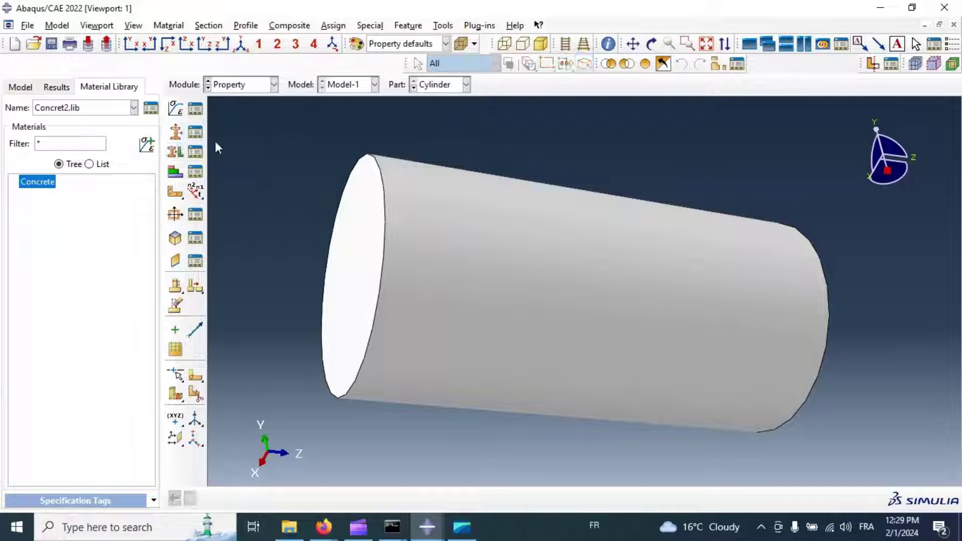
left_click_drag(262, 131, 961, 412)
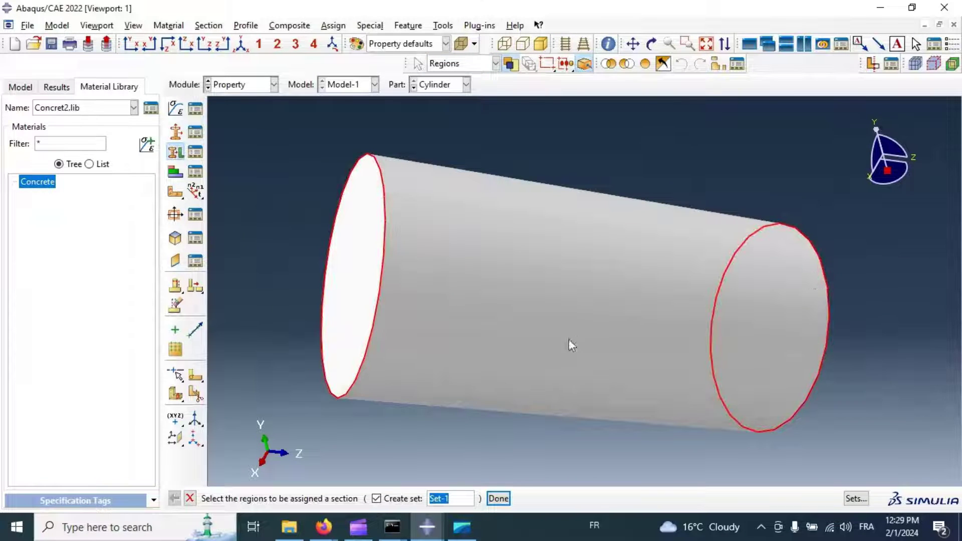
left_click(376, 498)
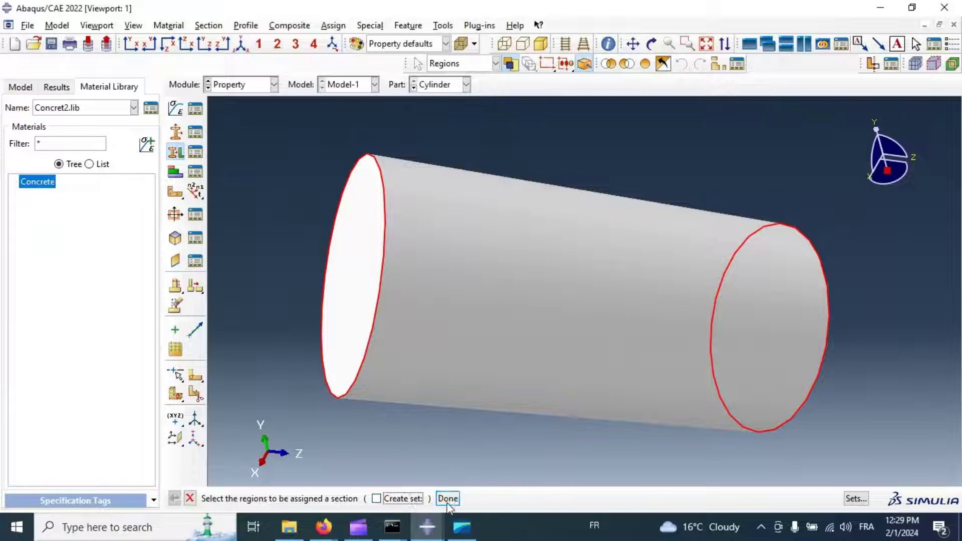
left_click(499, 499)
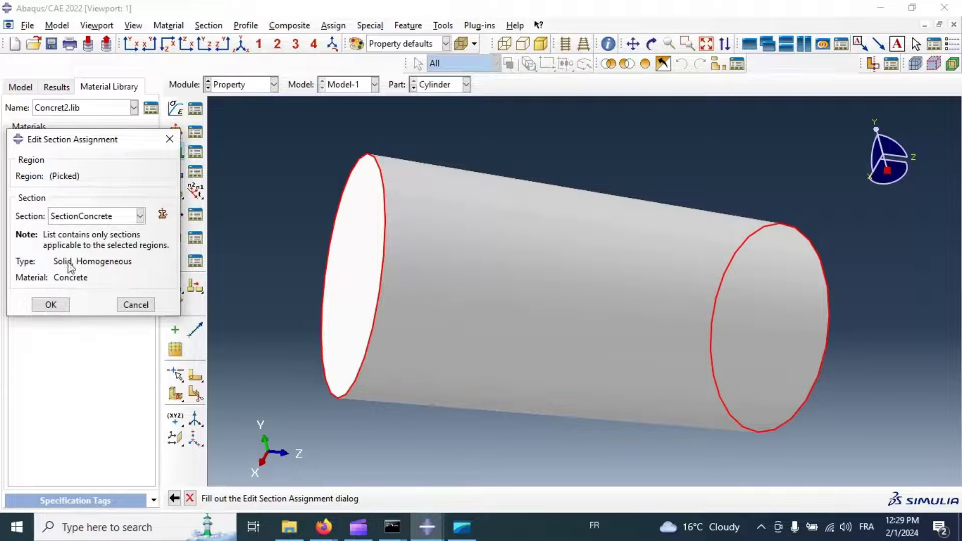
left_click(51, 305)
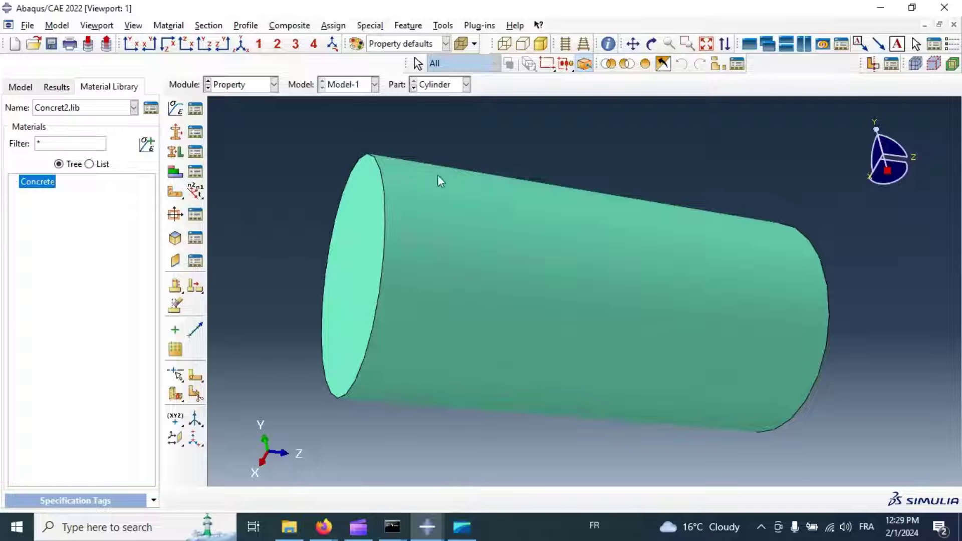
Step: In the Assembly module, create dependent instances of both the Cylinder and Pin parts
left_click(20, 87)
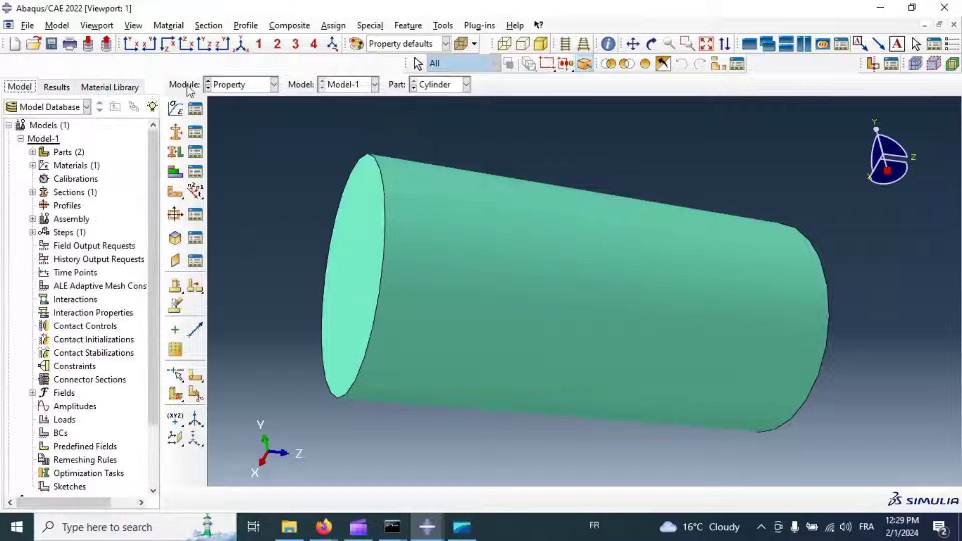
left_click(215, 88)
left_click(234, 129)
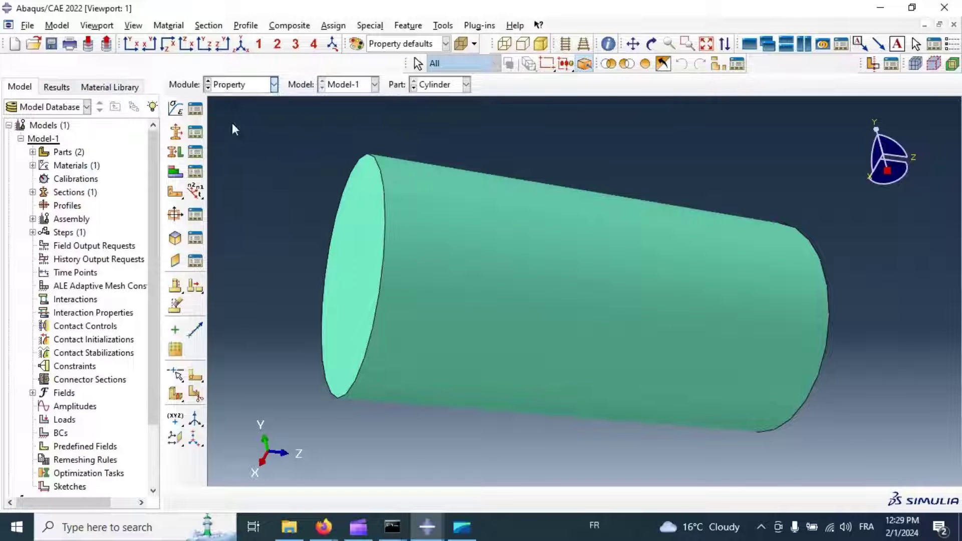
left_click(176, 107)
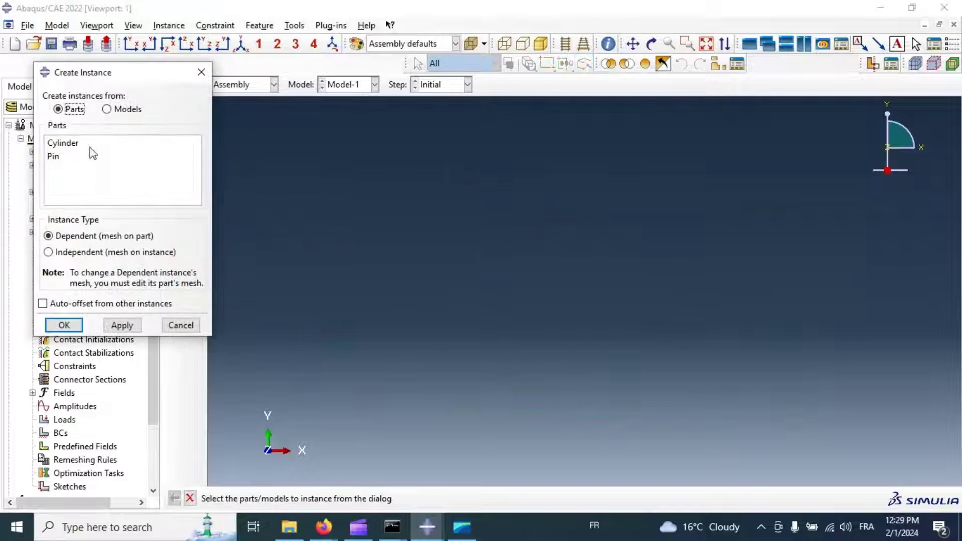
left_click_drag(90, 144, 87, 157)
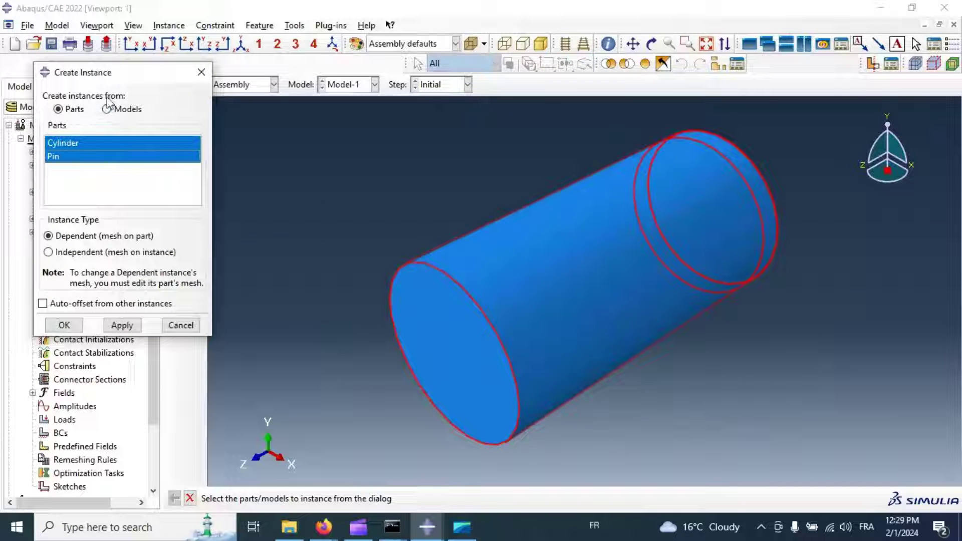
left_click(121, 325)
Step: Add a second dependent Pin instance with auto-offset from other instances enabled
left_click(56, 157)
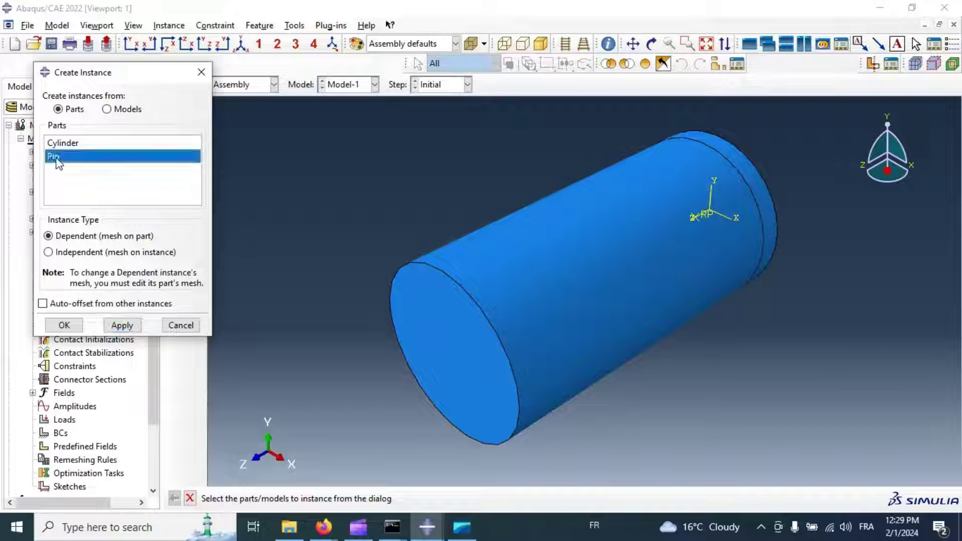
left_click(61, 307)
left_click(122, 326)
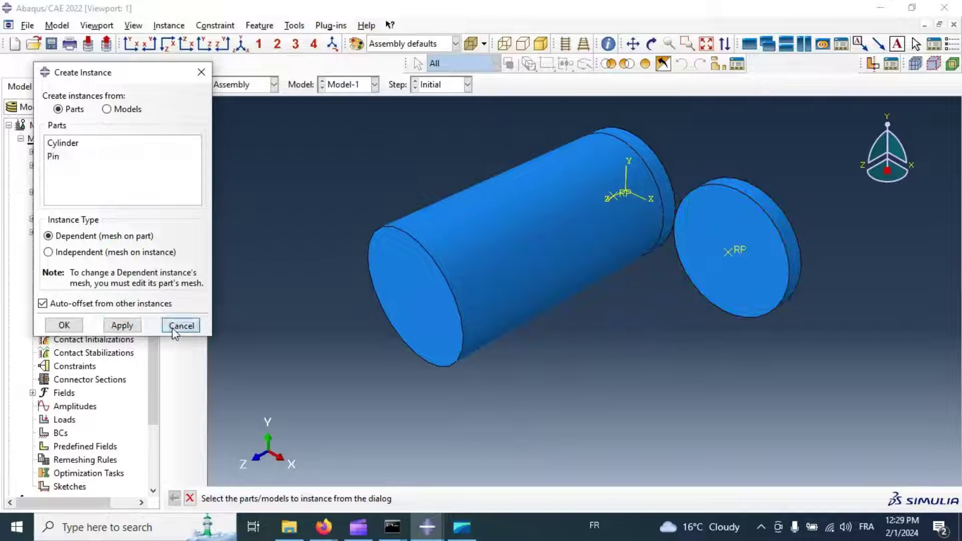
left_click(181, 326)
Step: Translate the offset Pin instance from its rear rim point to the matching rim point on the Cylinder's free end face
left_click(196, 130)
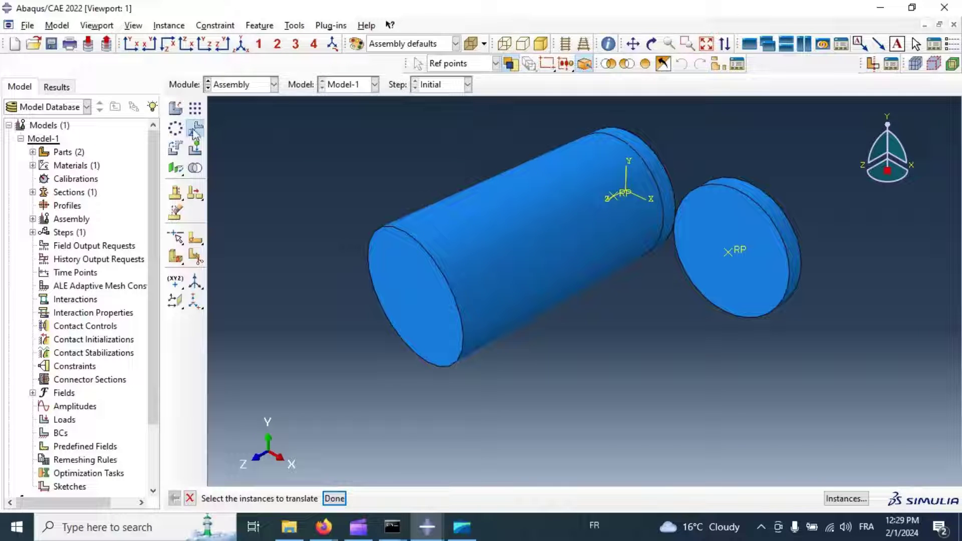
left_click(787, 227)
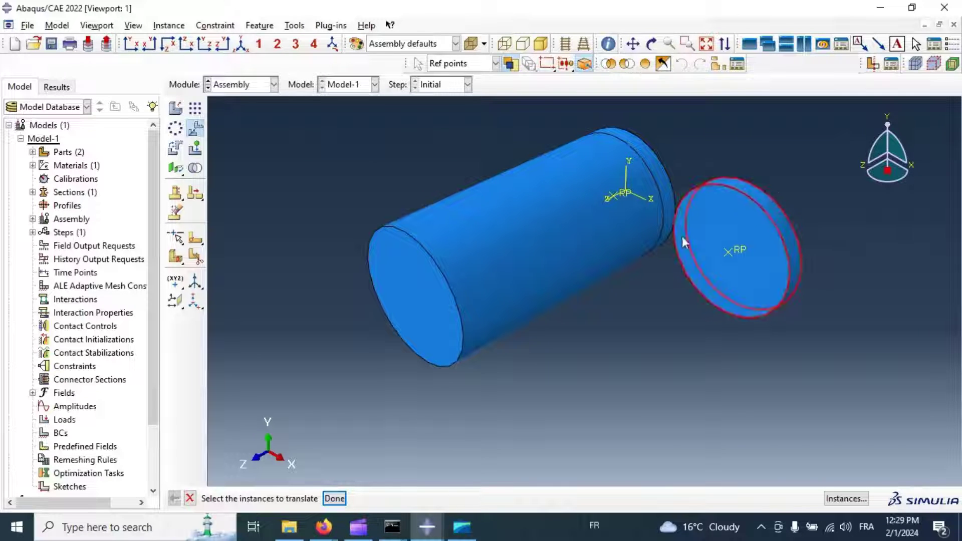
left_click(335, 499)
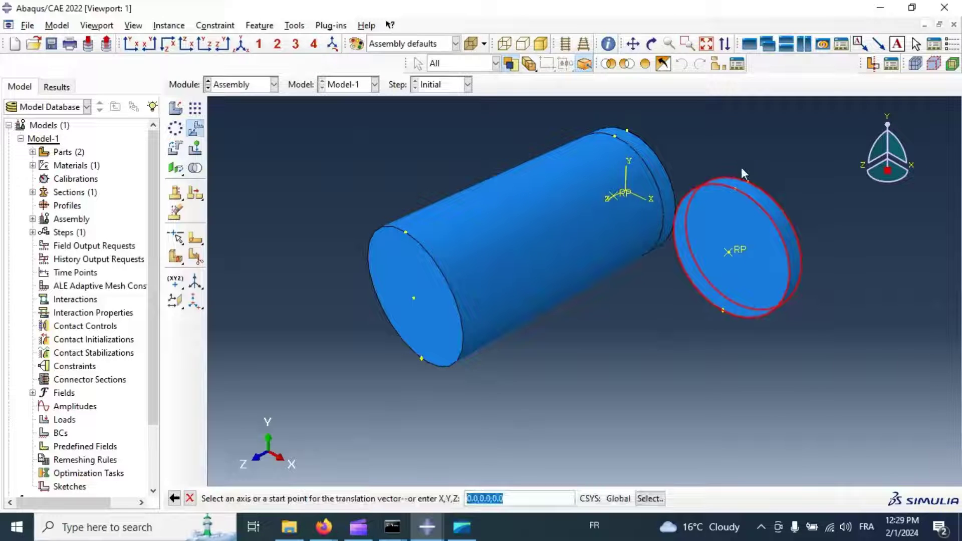
left_click(747, 183)
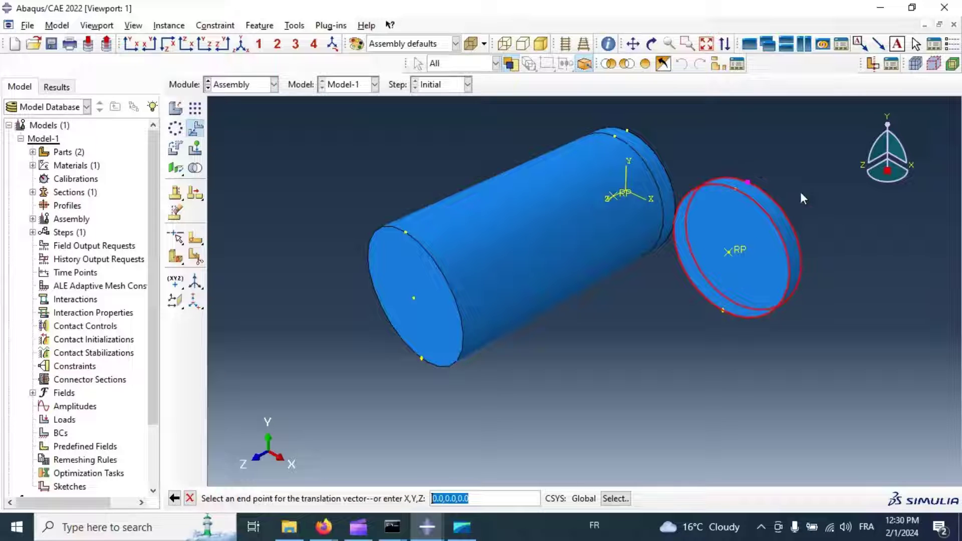
left_click(405, 232)
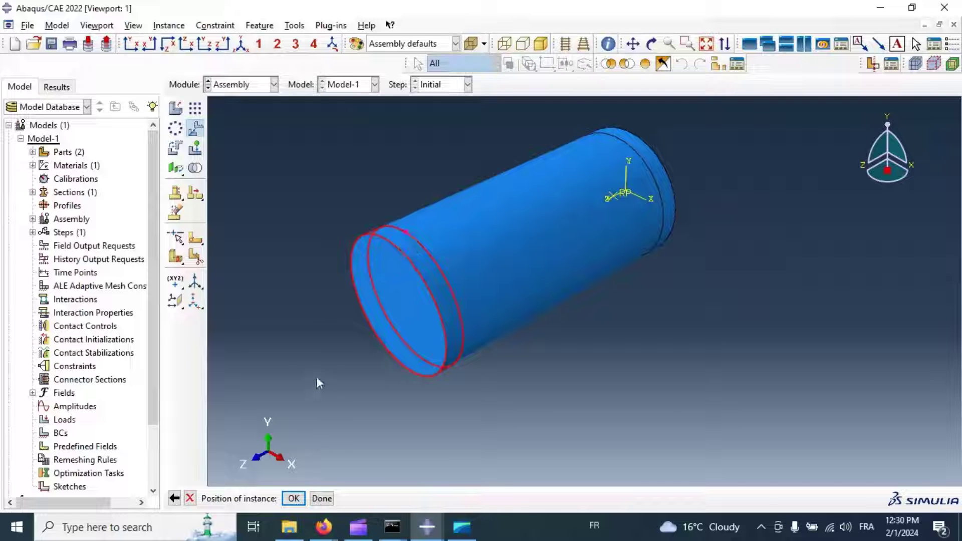
left_click(294, 499)
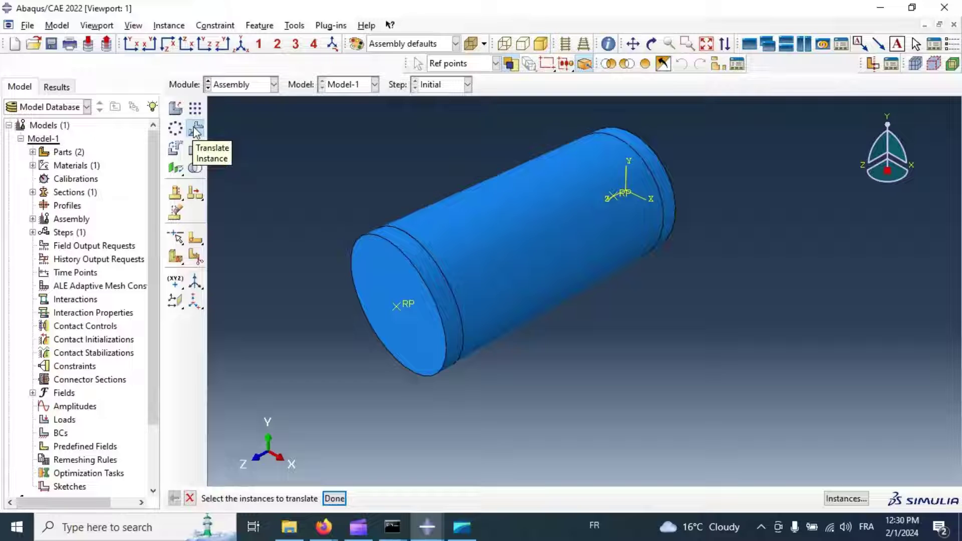
Step: Translate the Pin overlapping the Cylinder's origin end outward by its own thickness, from its inner rim point to its outer rim point
left_click(638, 155)
middle_click(461, 341)
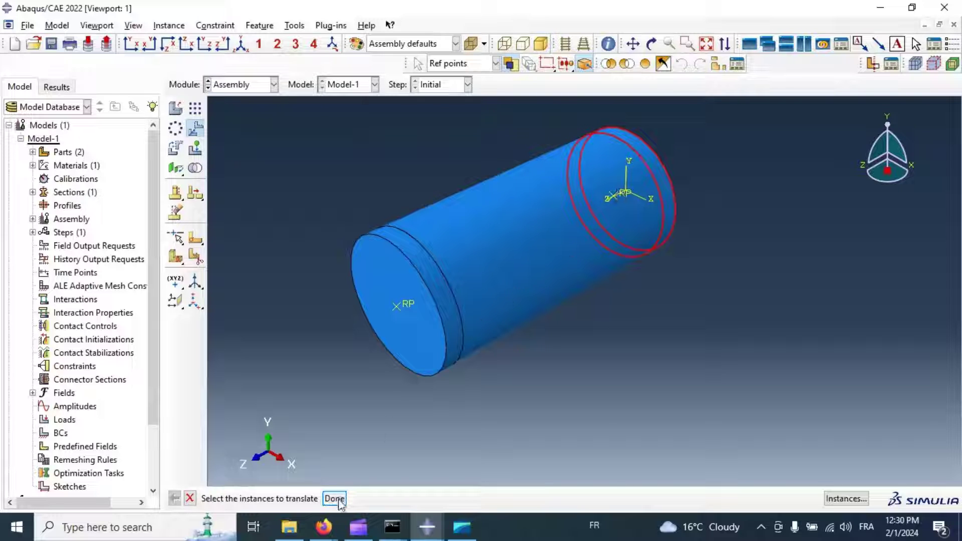
left_click(615, 137)
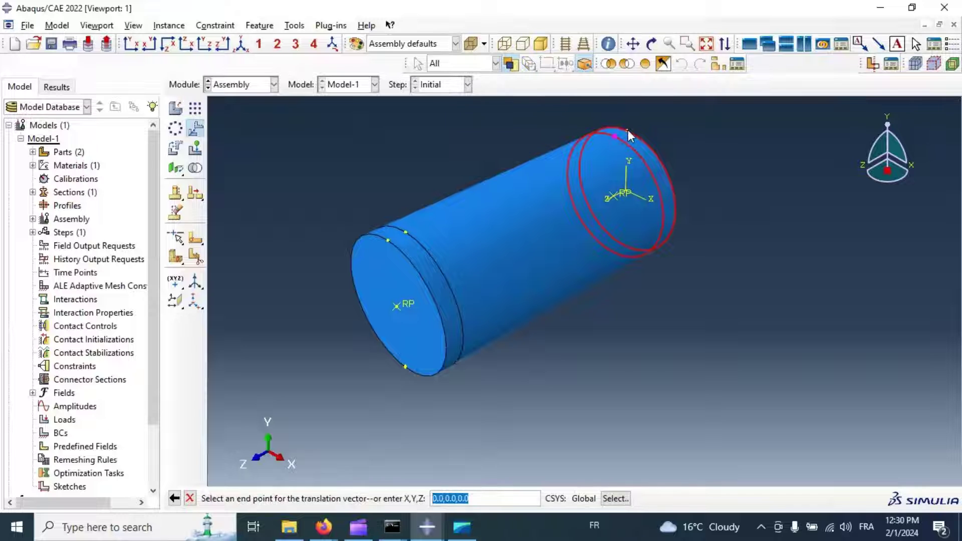
left_click(628, 132)
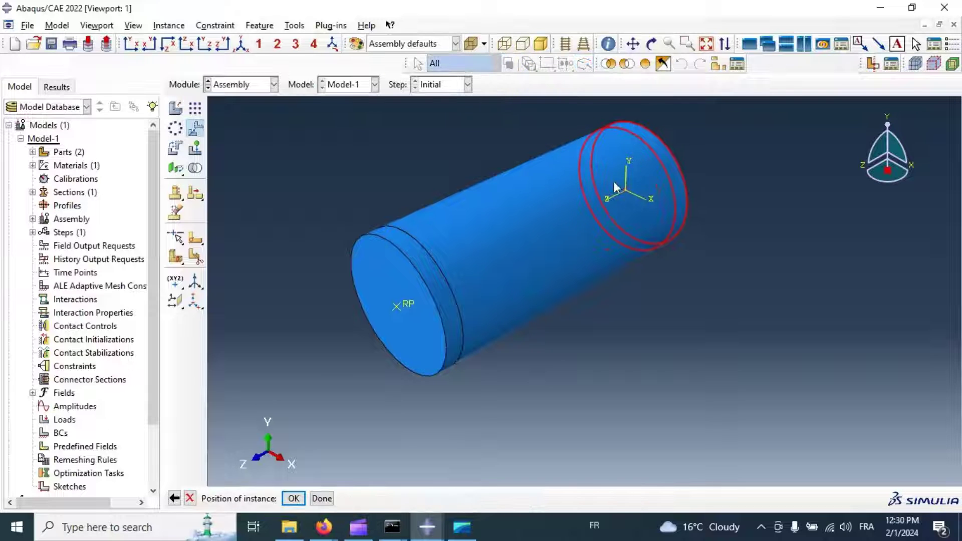
left_click(295, 500)
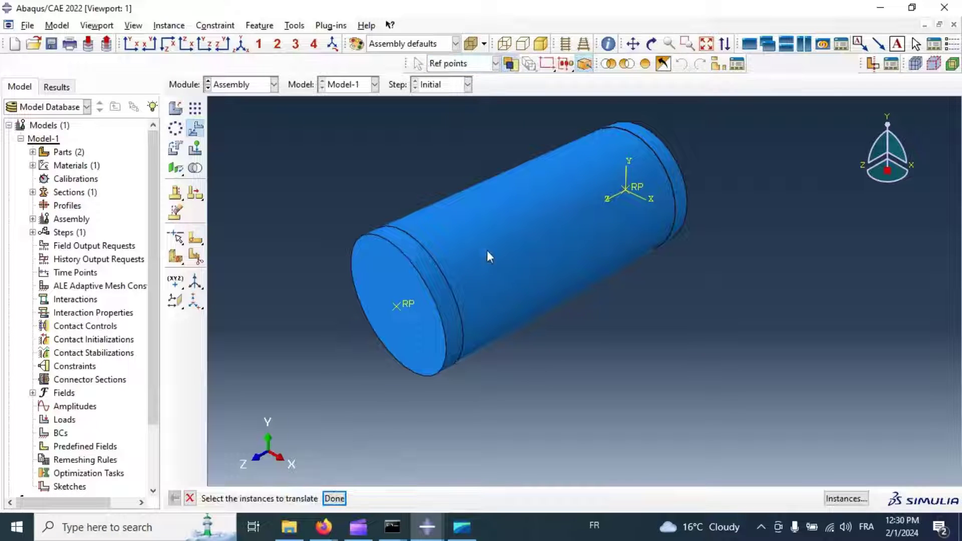
Step: In the Step module, create a Static, General step named Step-1 after the Initial step
left_click(651, 44)
left_click_drag(646, 261, 504, 189)
left_click_drag(657, 305, 561, 235)
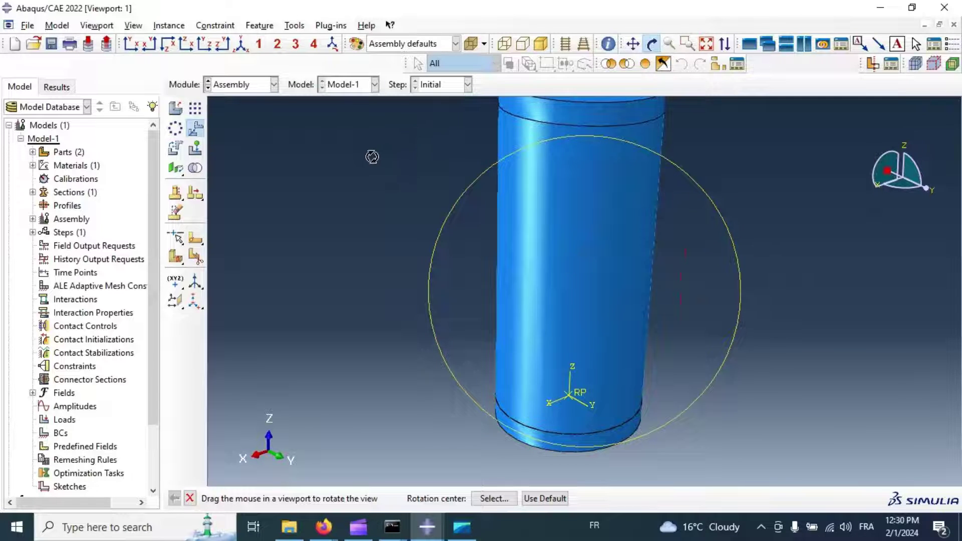
left_click(236, 85)
left_click(235, 139)
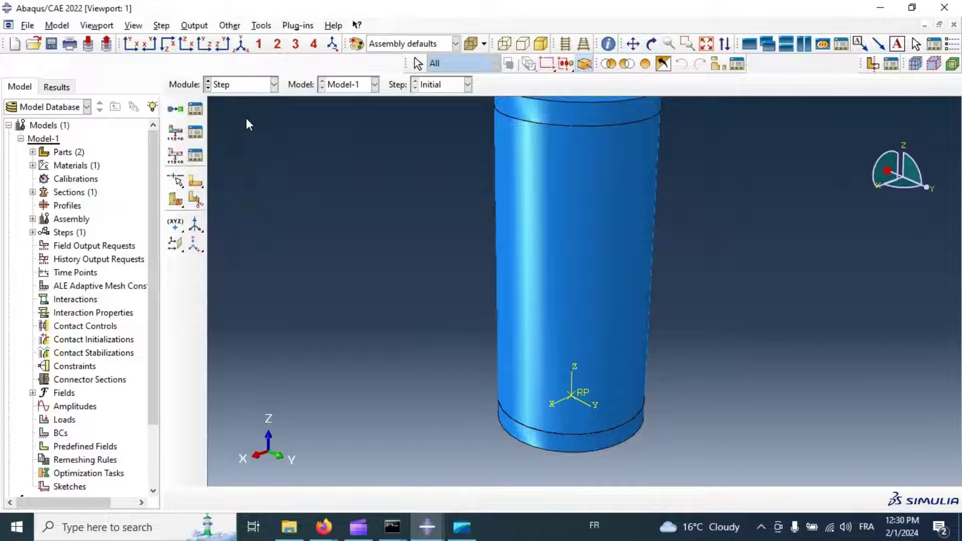
left_click(175, 109)
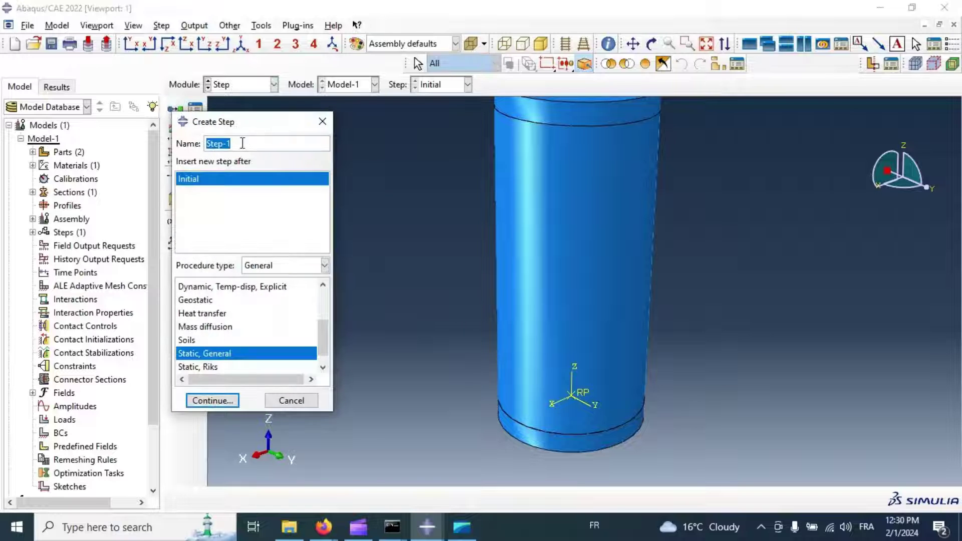
left_click(221, 401)
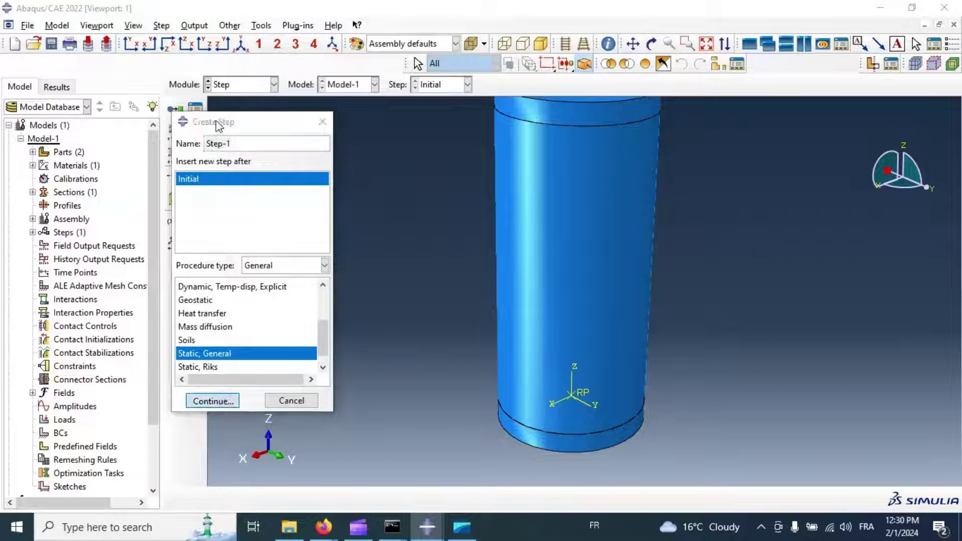
Step: Turn on Nlgeom for Step-1 and set automatic stabilization to Specify dissipated energy fraction
left_click(175, 198)
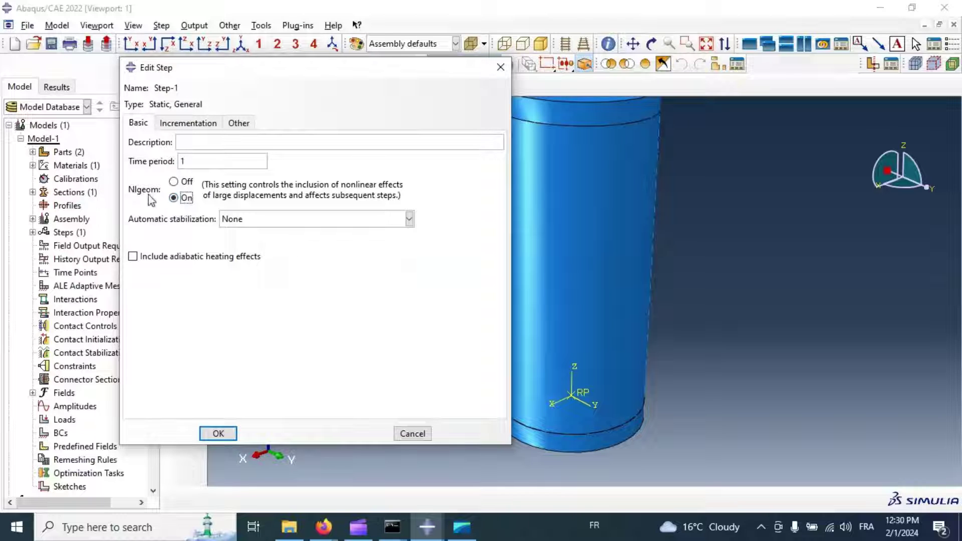
left_click(265, 221)
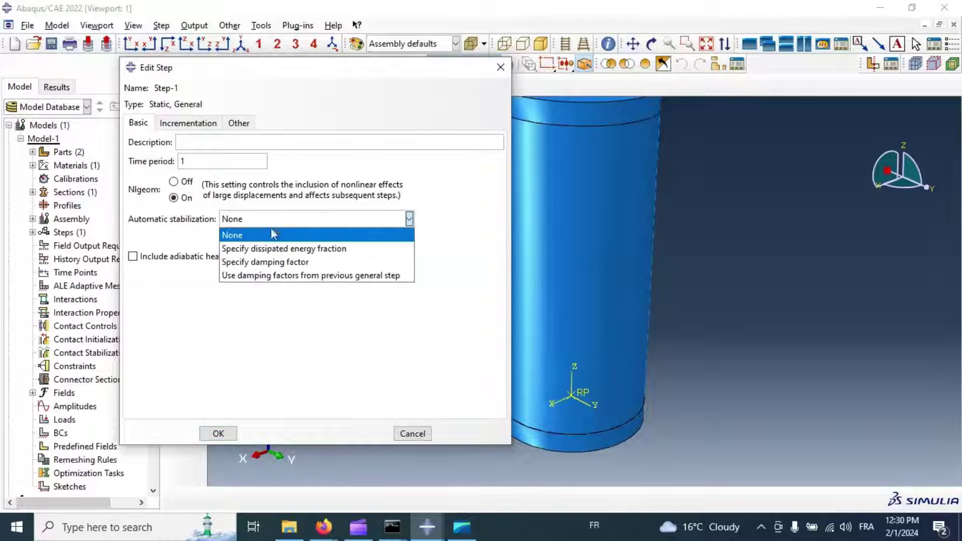
left_click(276, 249)
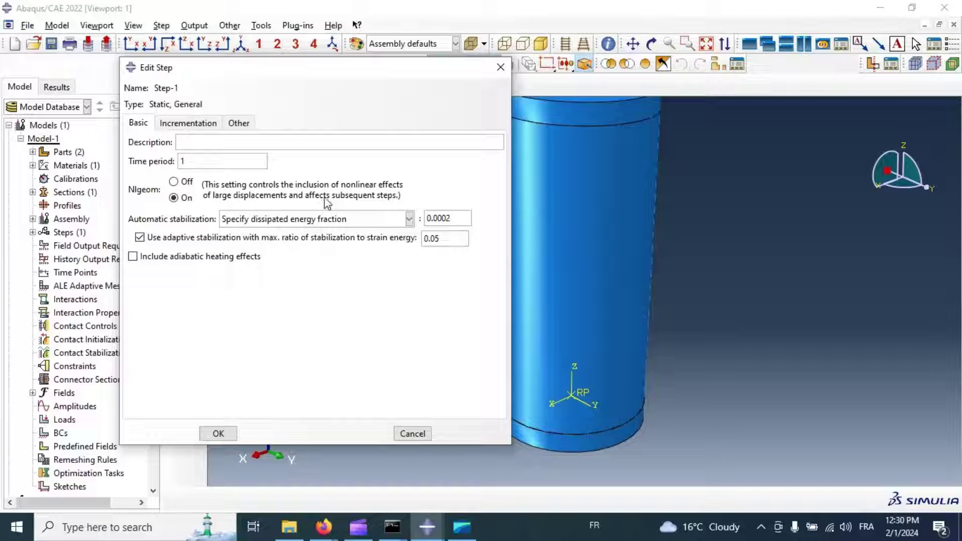
left_click(190, 123)
left_click(289, 159)
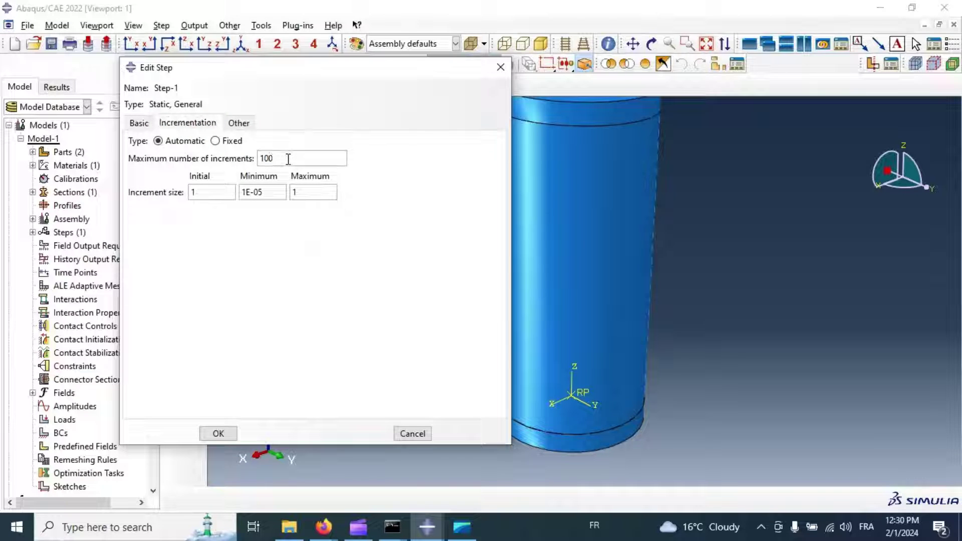
type("0000000000000")
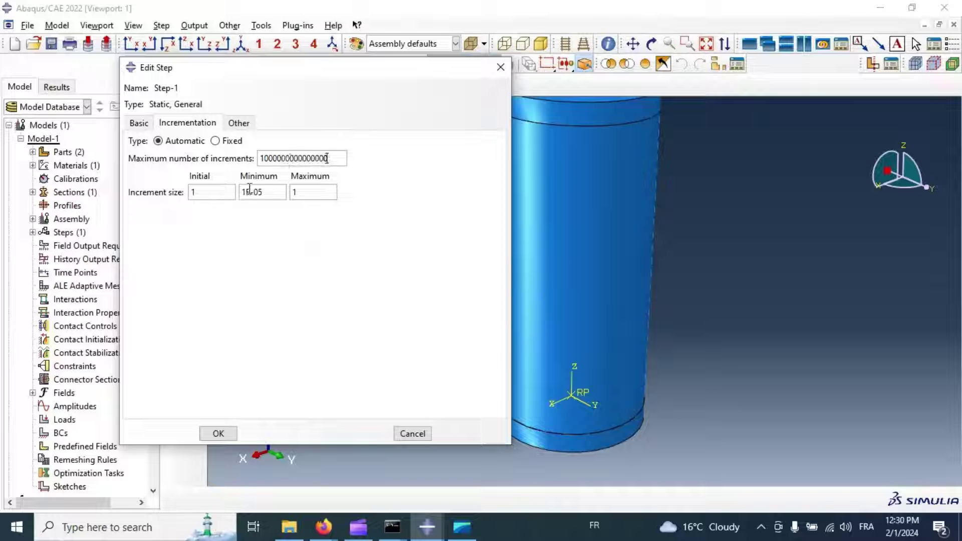
left_click(227, 189)
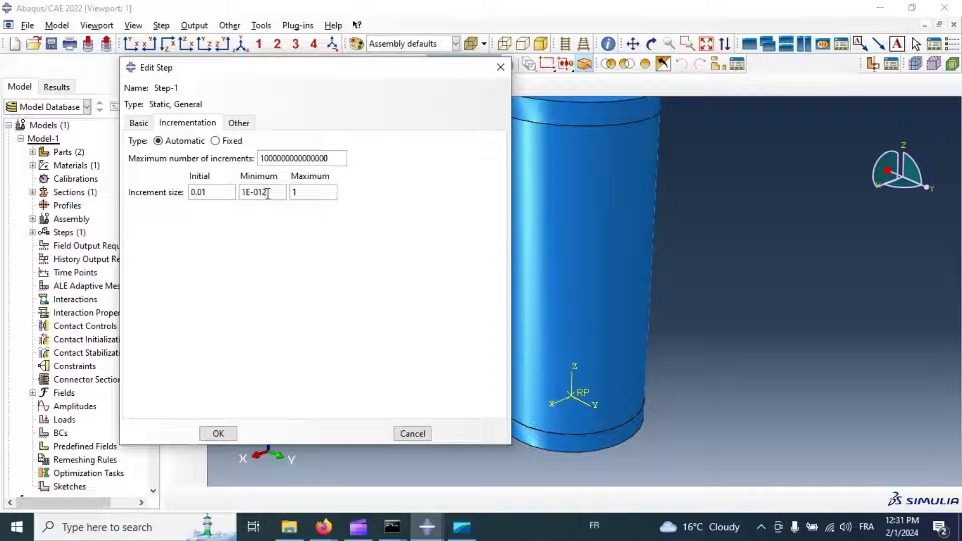
left_click(217, 433)
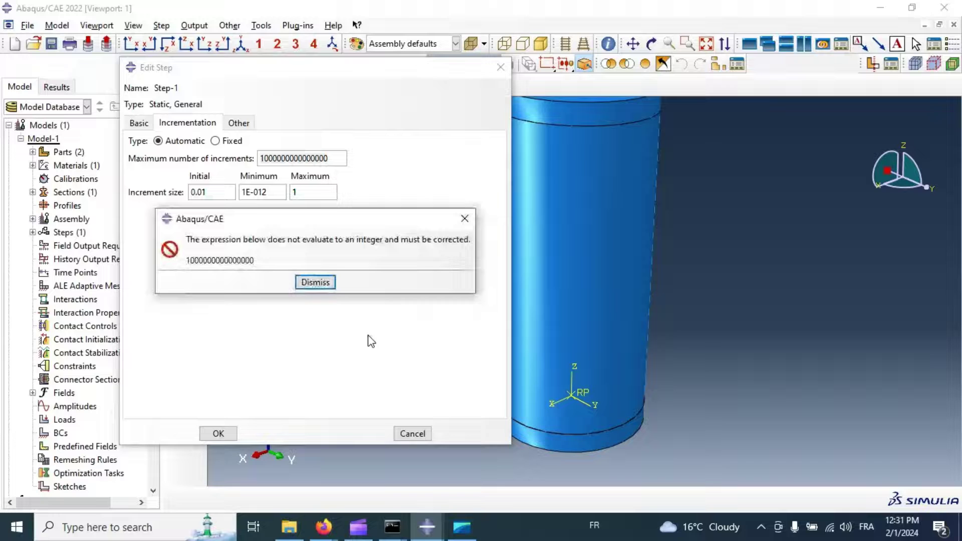
Step: Reduce Step-1's maximum number of increments to 10000000 and save the step definition
left_click(315, 284)
left_click(332, 159)
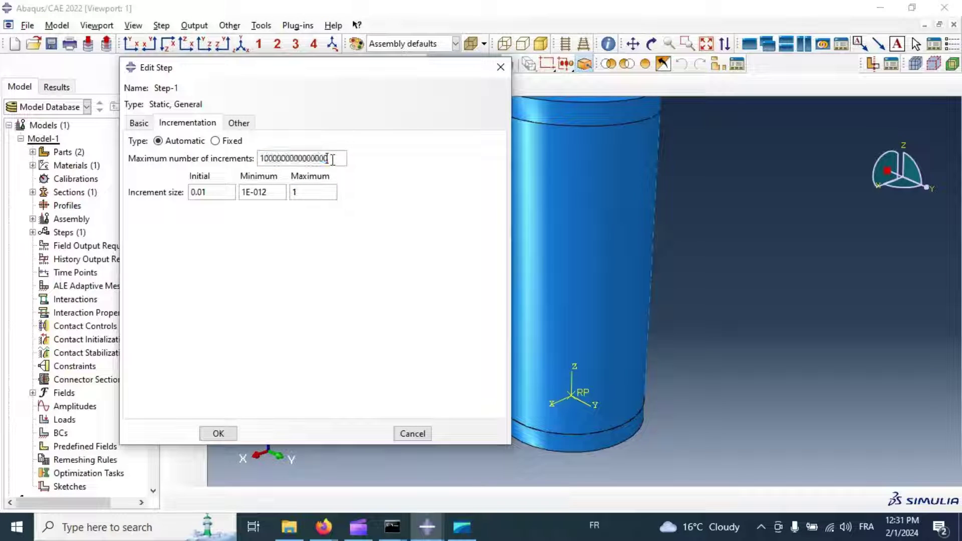
key("BackSpace")
key("BackSpace")
key("BackSpace")
key("BackSpace")
key("BackSpace")
key("BackSpace")
key("BackSpace")
key("BackSpace")
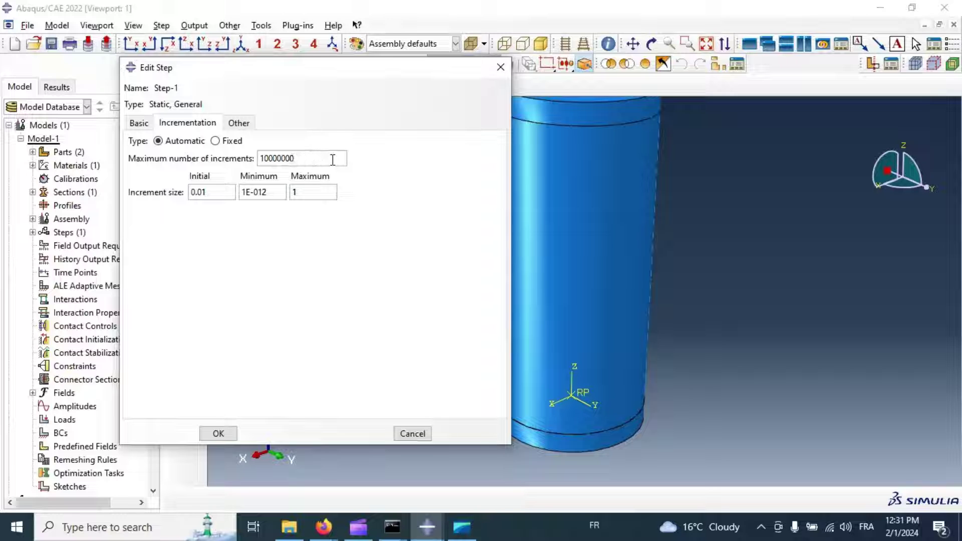
left_click(234, 432)
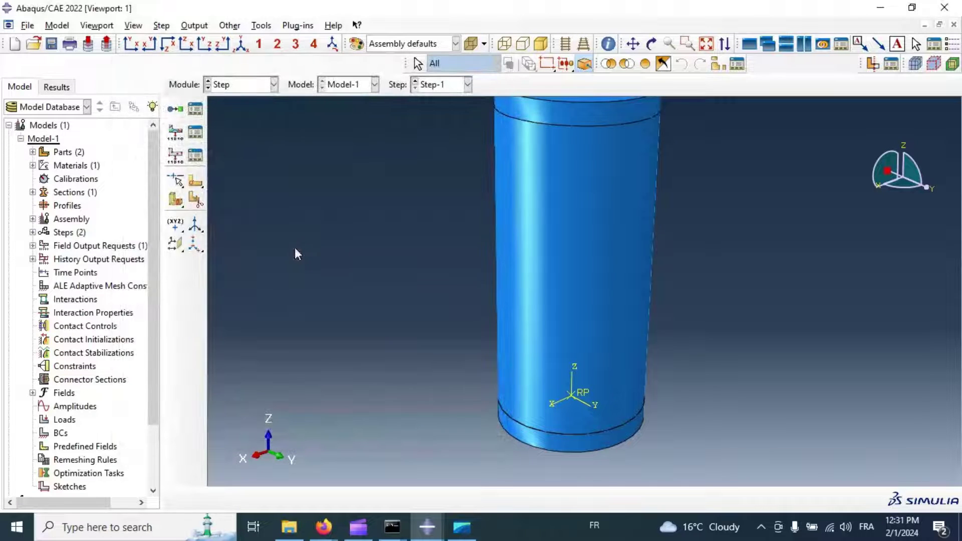
Step: Edit field output request F-Output-1 to add compressive damage DAMAGEC and tensile damage DAMAGET
left_click(195, 132)
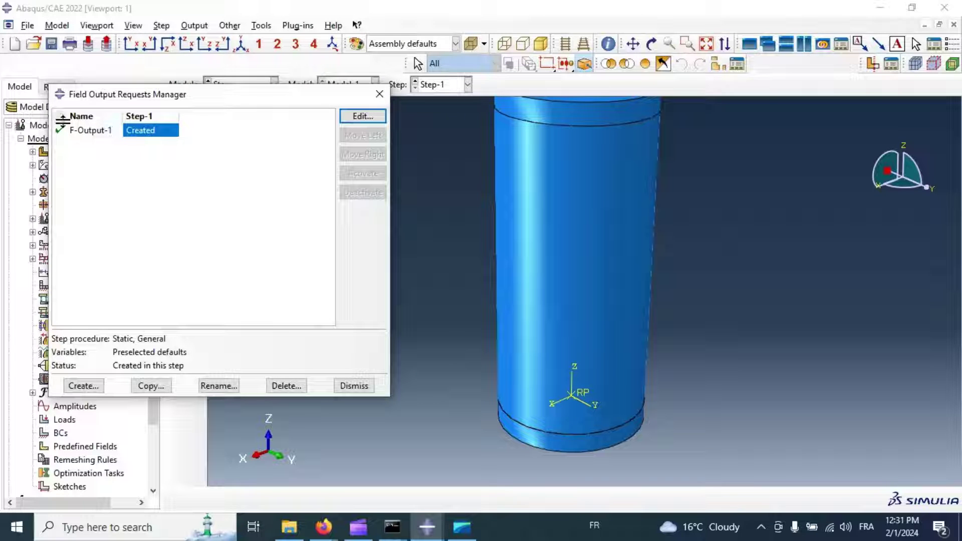
left_click(360, 117)
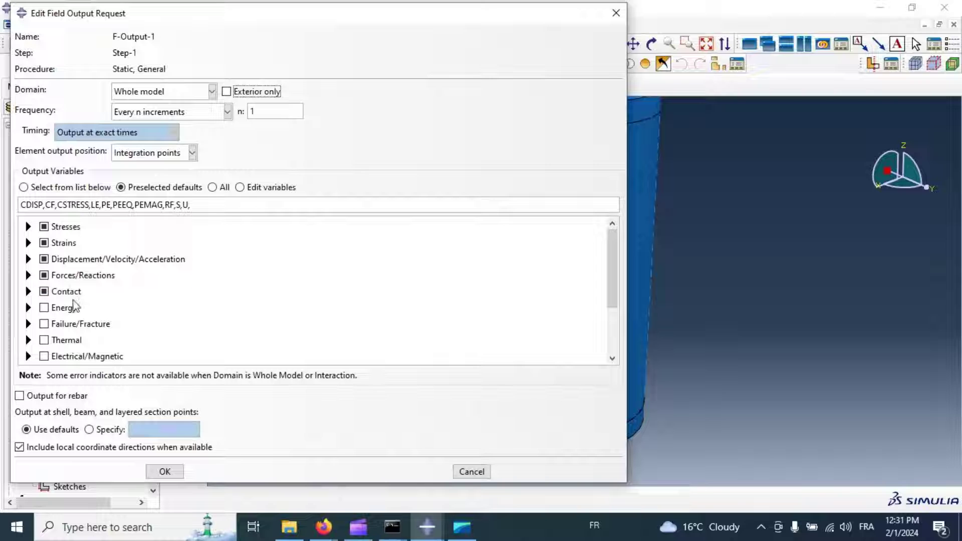
scroll(74, 305, "down", 3)
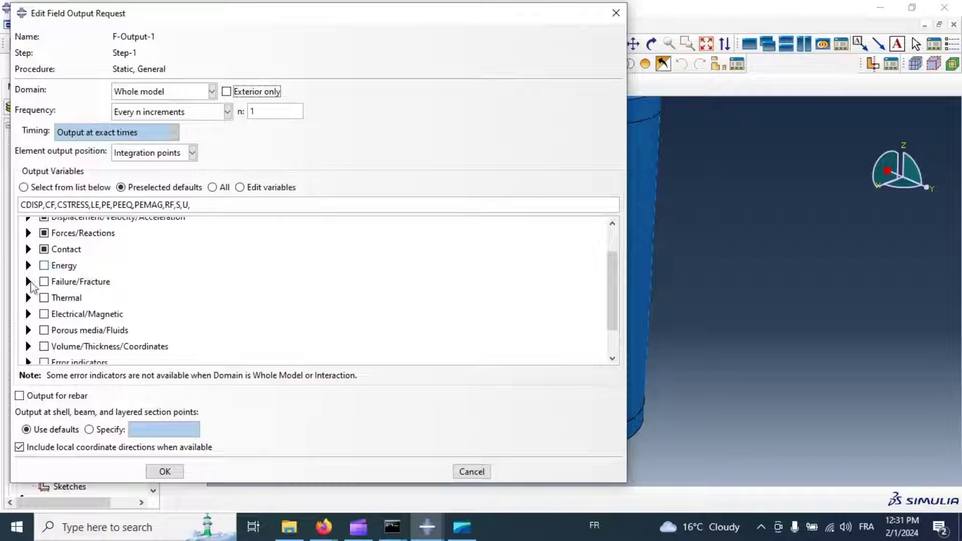
left_click(28, 282)
left_click(61, 295)
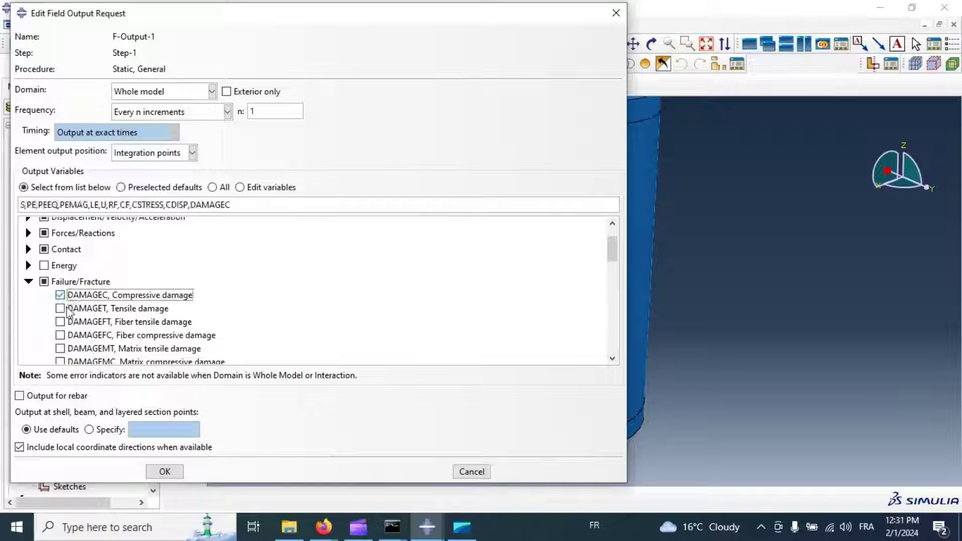
left_click(61, 309)
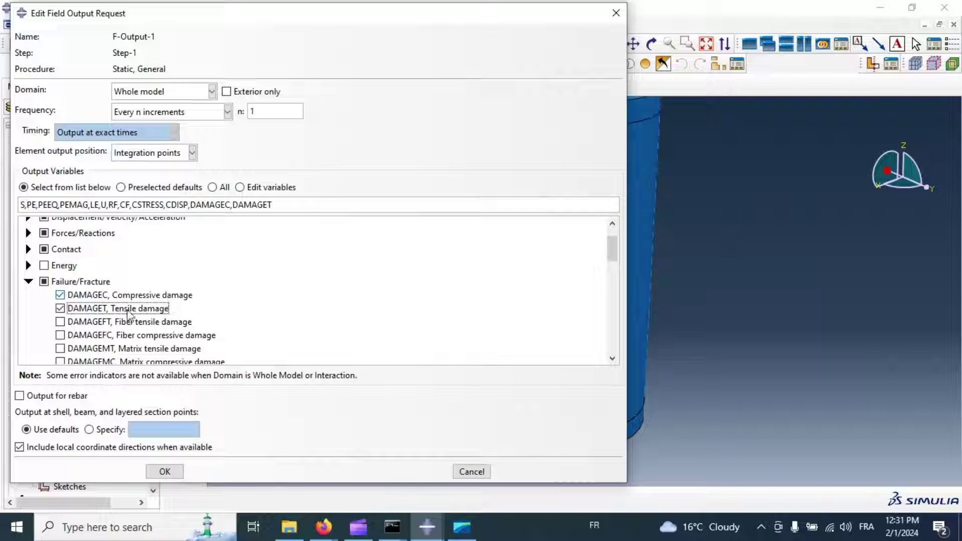
Step: Add the level set values PHILSM and PSILSM from the failure variables to F-Output-1
scroll(140, 286, "down", 1)
scroll(140, 287, "down", 1)
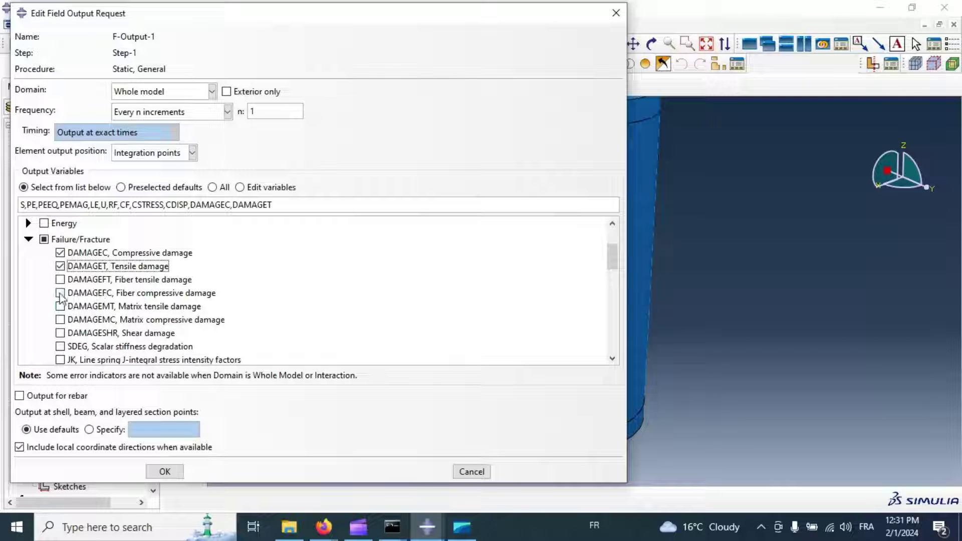
scroll(165, 270, "down", 12)
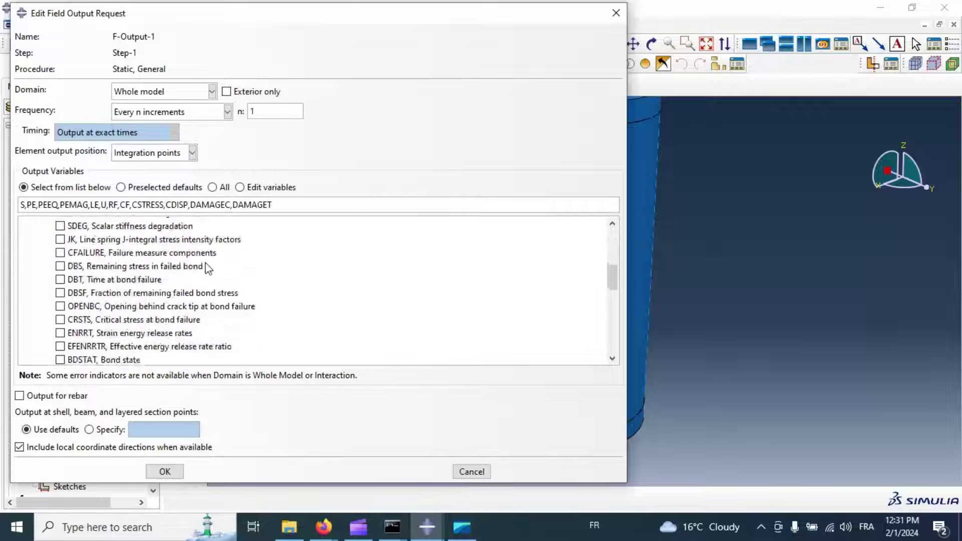
scroll(192, 246, "down", 5)
scroll(130, 281, "up", 6)
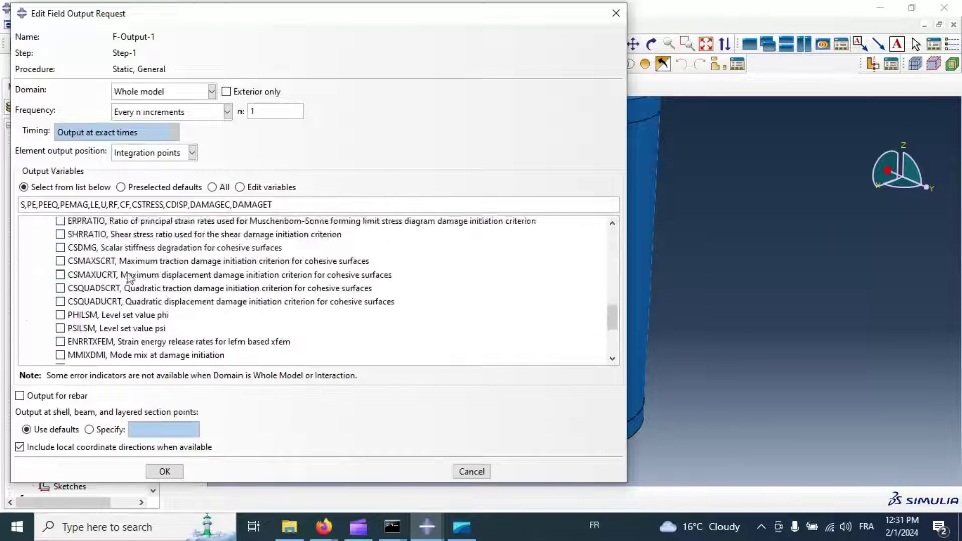
left_click(69, 330)
left_click(62, 315)
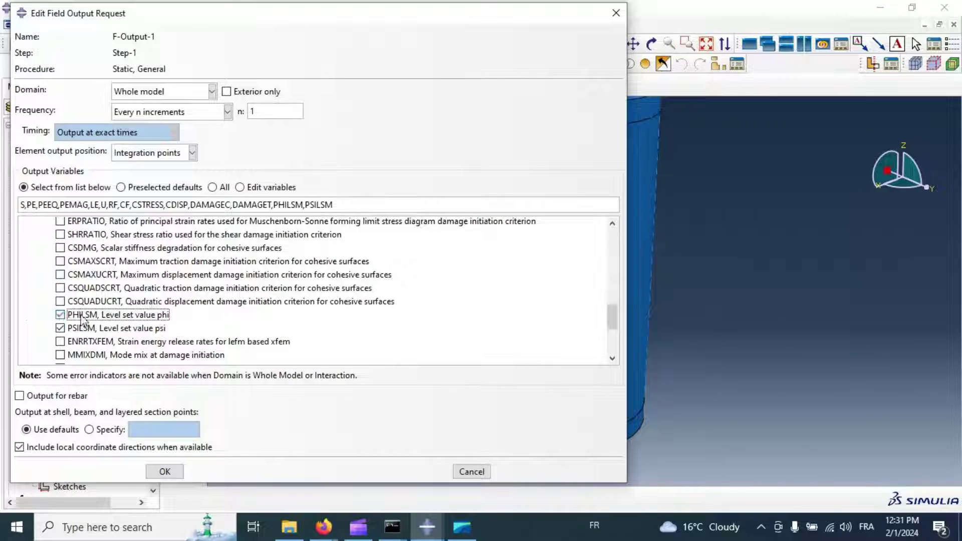
Step: Add the STATUS state variable to F-Output-1, save the request and close the field output manager
scroll(148, 299, "down", 4)
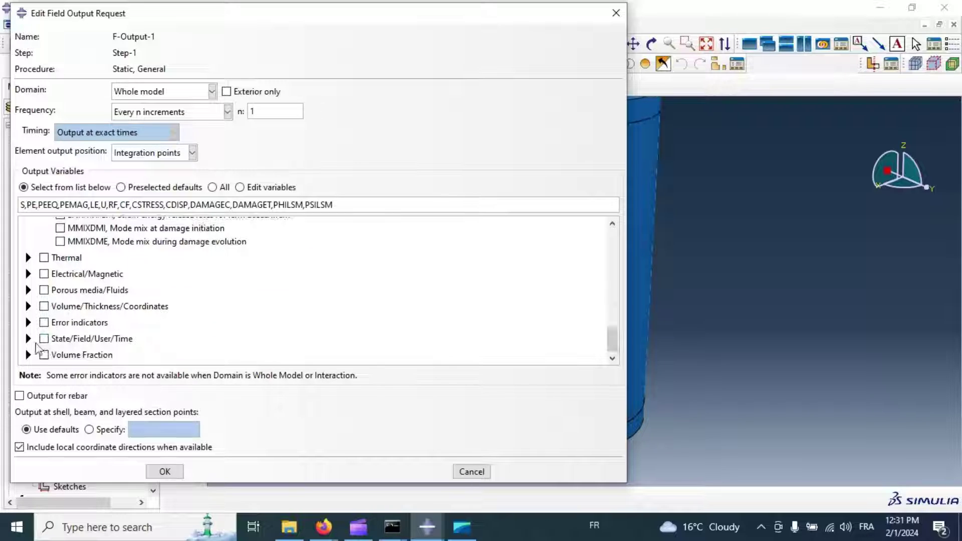
left_click(28, 339)
scroll(161, 306, "down", 3)
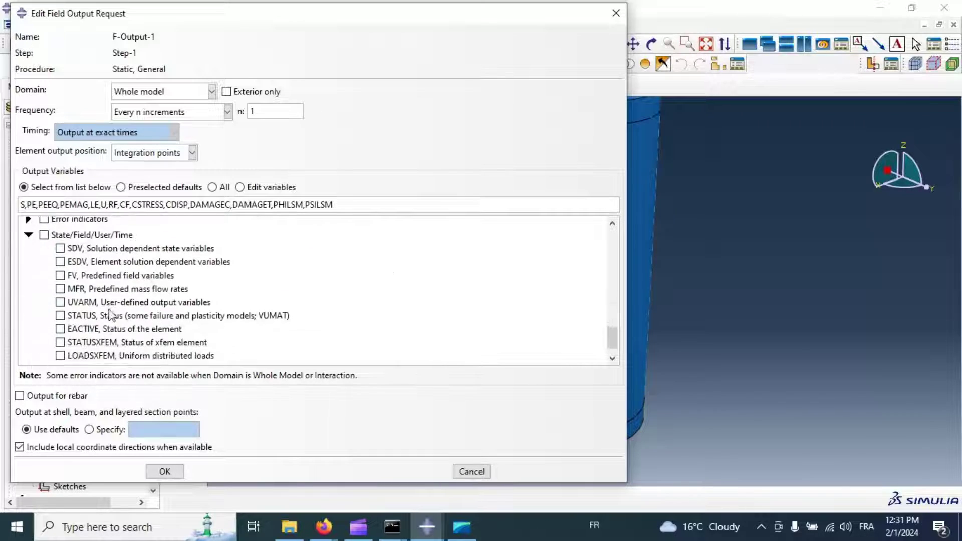
left_click(88, 302)
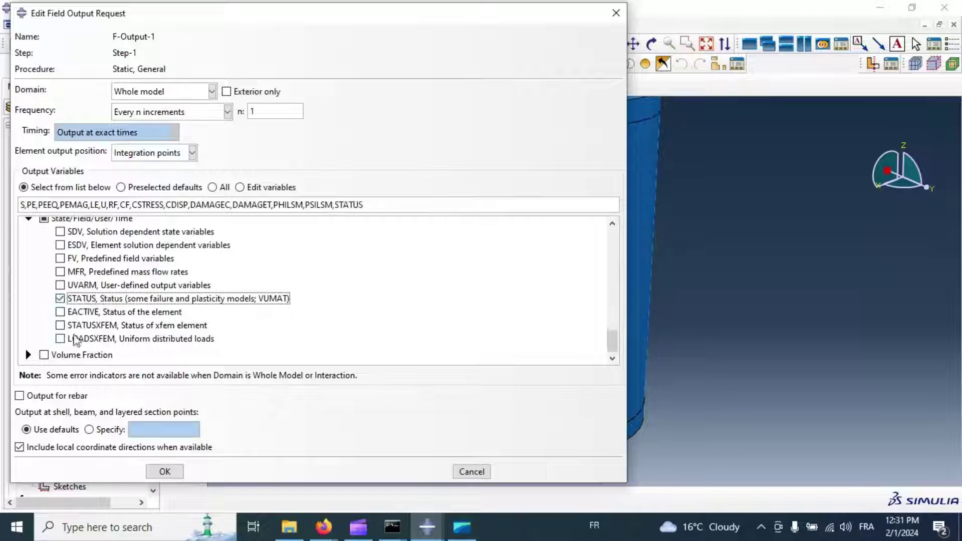
left_click(165, 472)
left_click(362, 388)
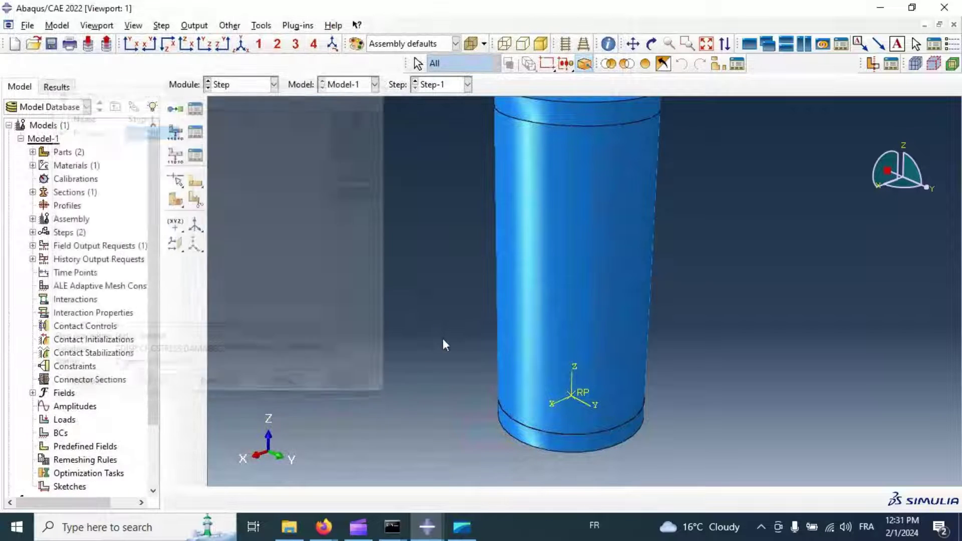
Step: Create a geometry set named CurvePoint from the reference point on the upper Pin
scroll(461, 332, "down", 1)
scroll(528, 151, "up", 3)
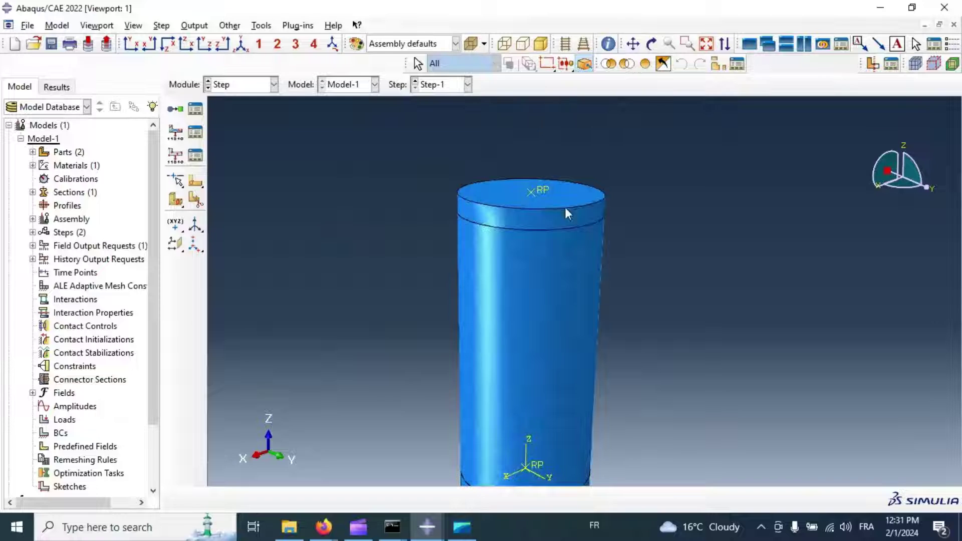
scroll(547, 201, "down", 3)
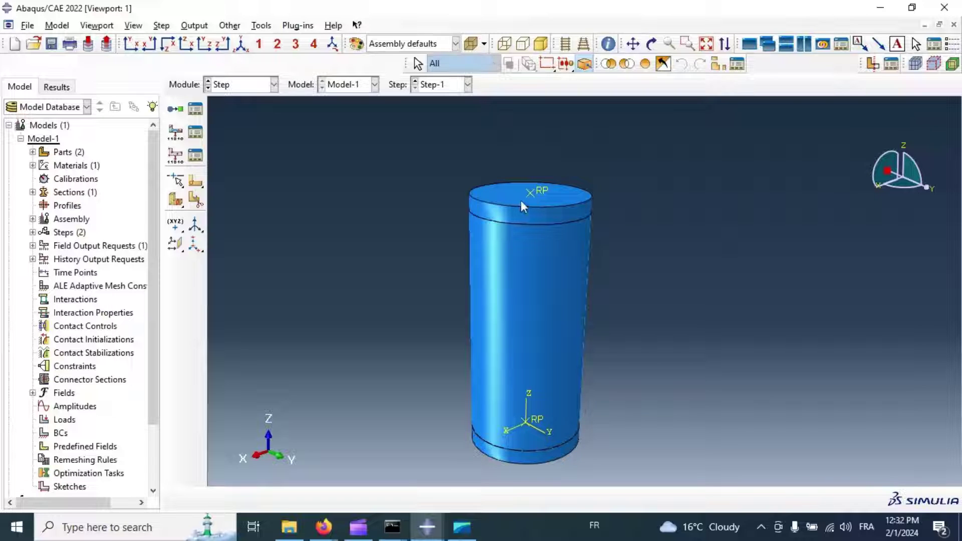
left_click(261, 25)
mouse_move(281, 69)
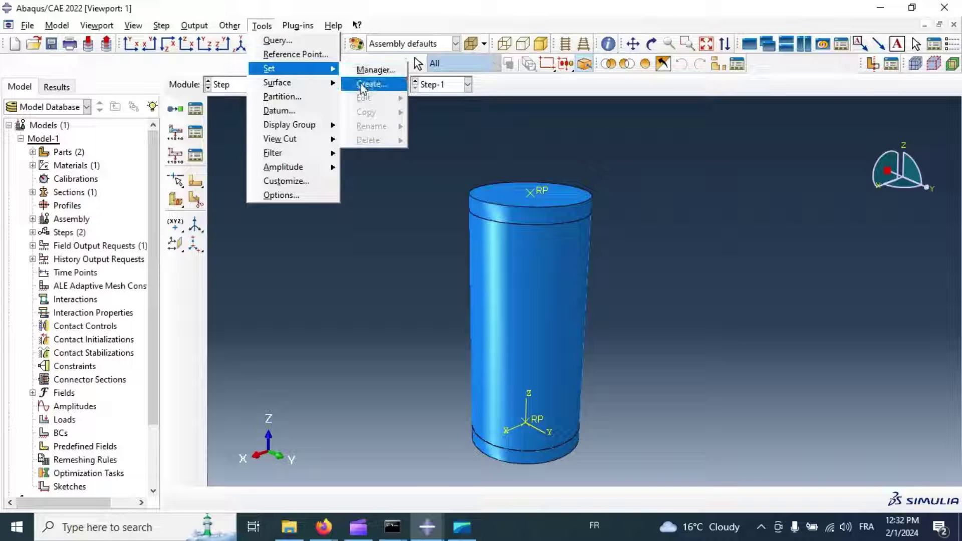
left_click(368, 84)
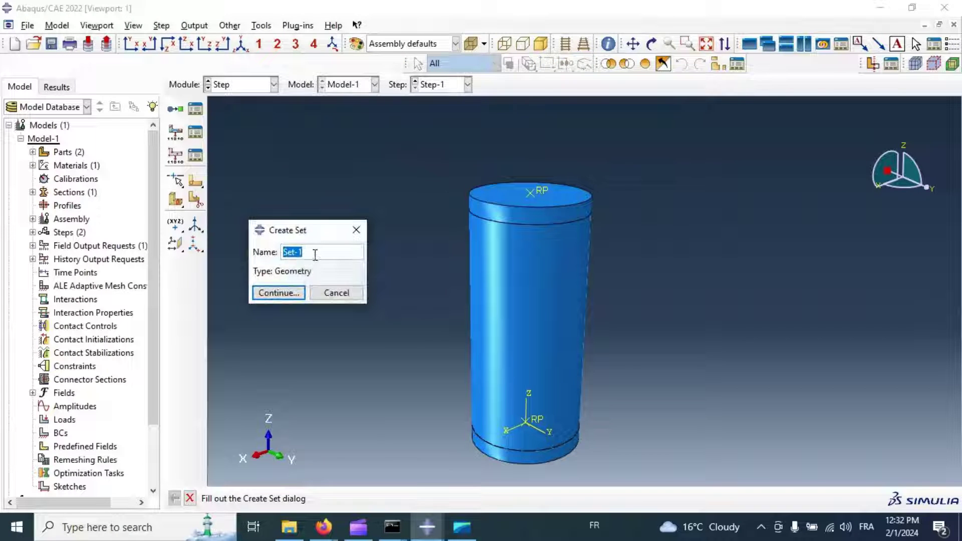
type("CurvePoint")
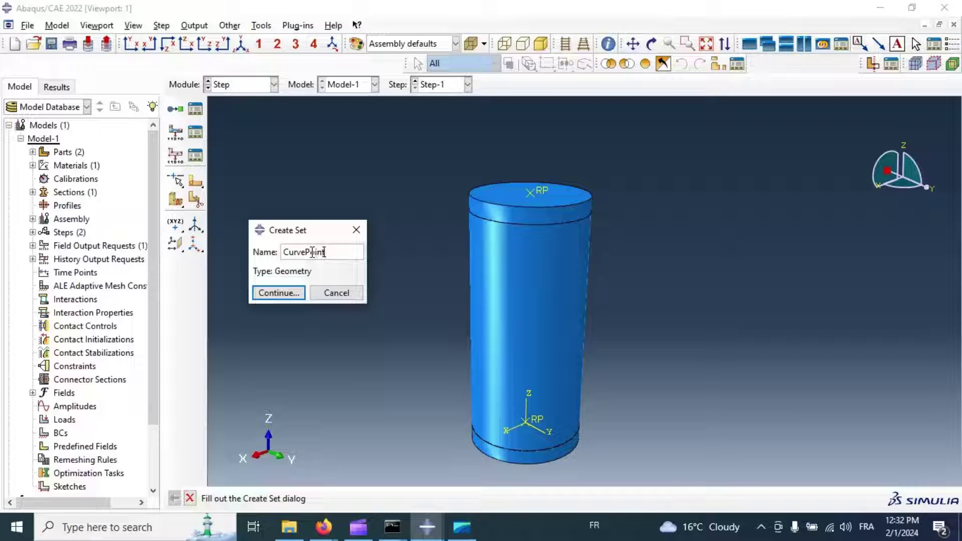
left_click(290, 293)
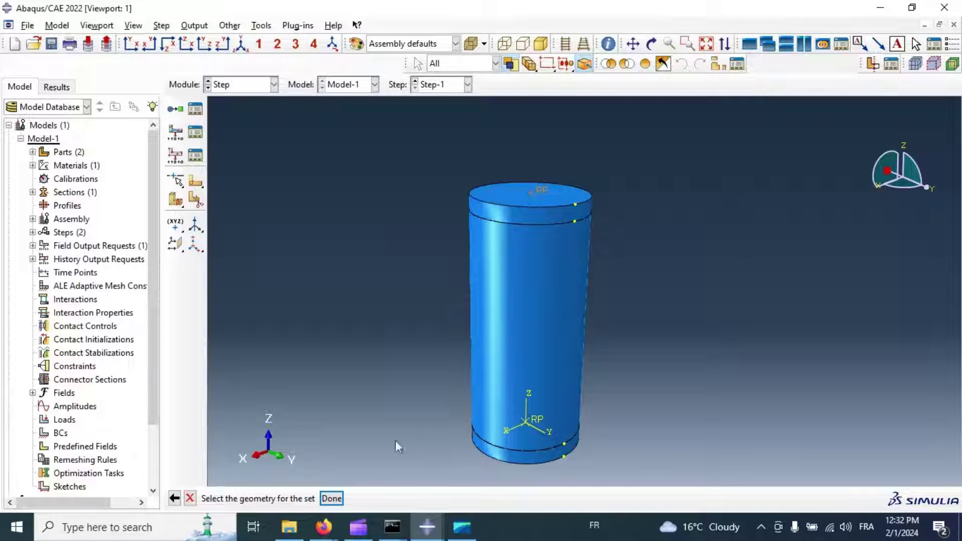
left_click(331, 498)
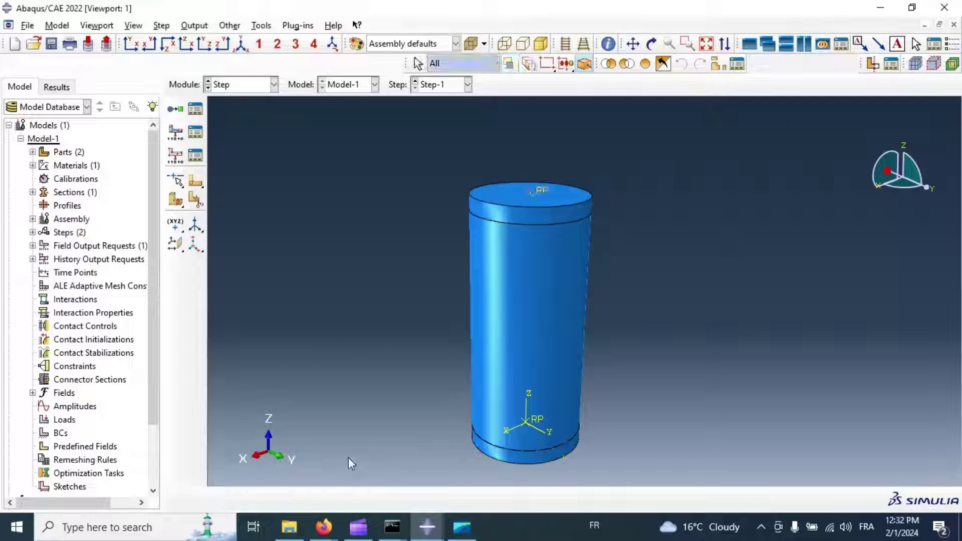
Step: Create a second history output request, H-Output-2, in Step-1
left_click(235, 85)
left_click(305, 123)
left_click(196, 155)
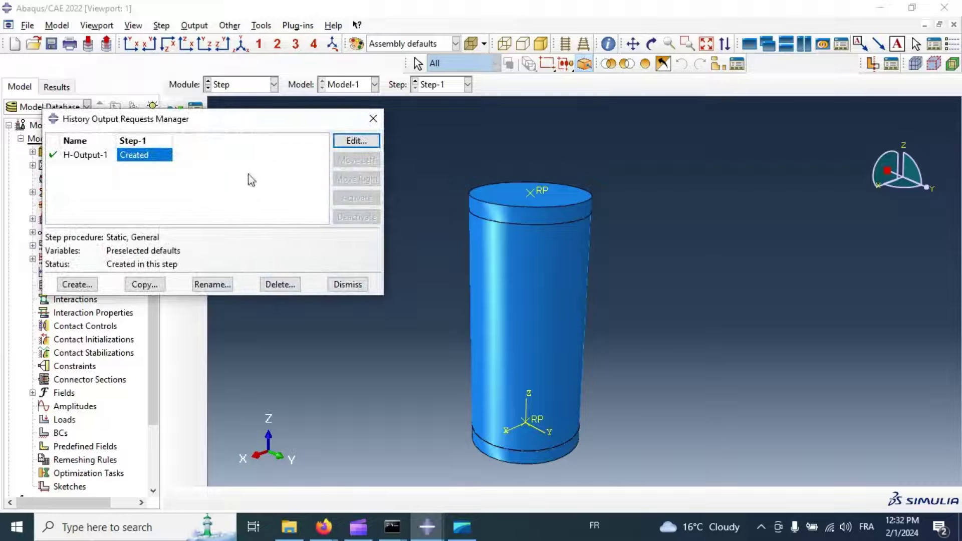
left_click(83, 284)
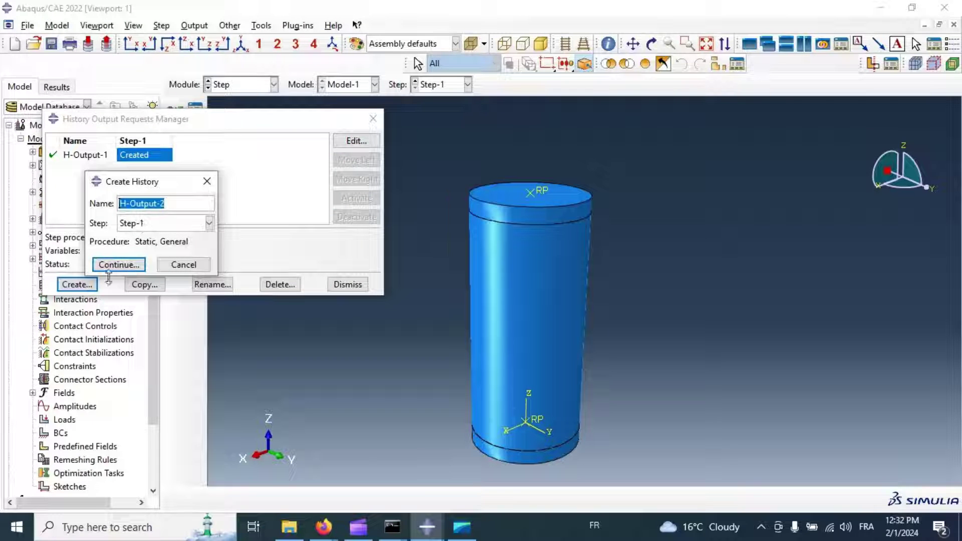
left_click(121, 264)
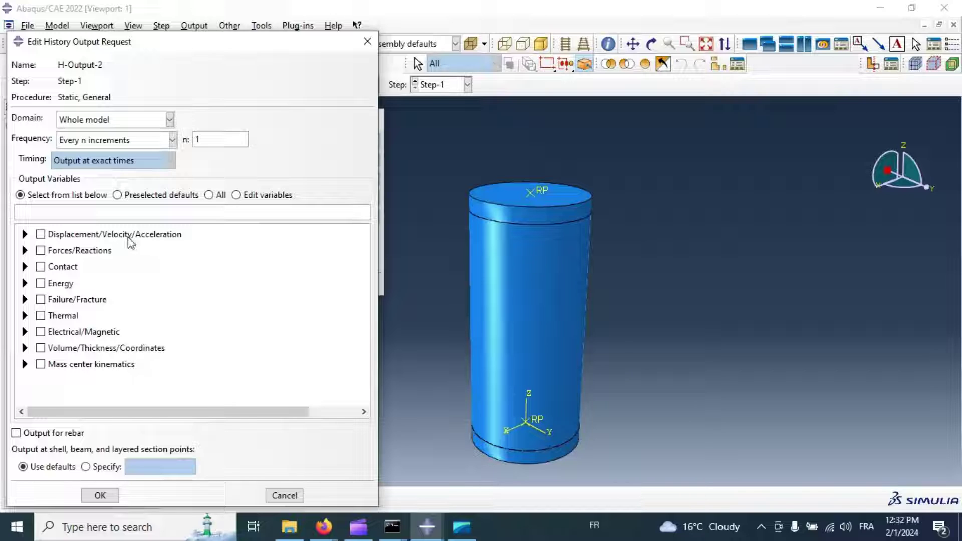
Step: Set the domain of H-Output-2 to the set CurvePoint
left_click(25, 234)
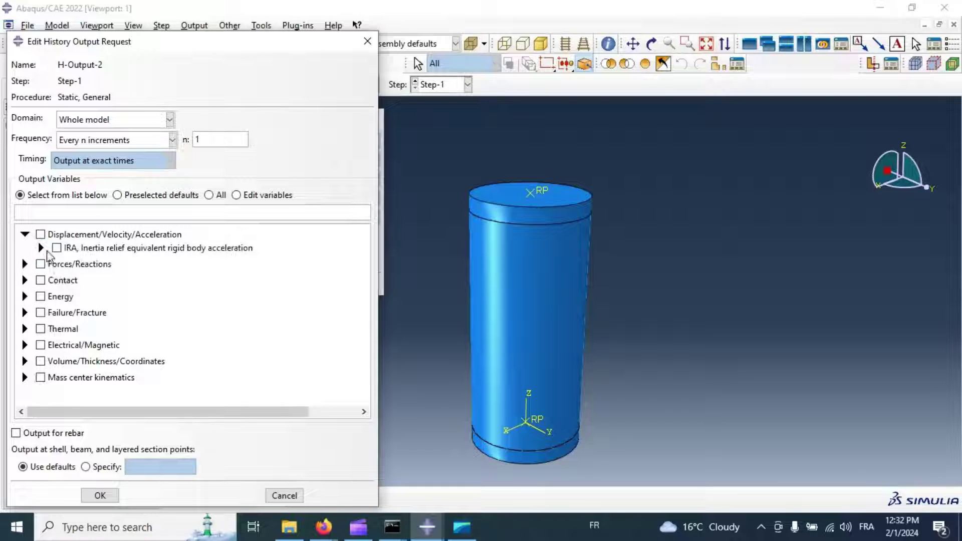
left_click(24, 234)
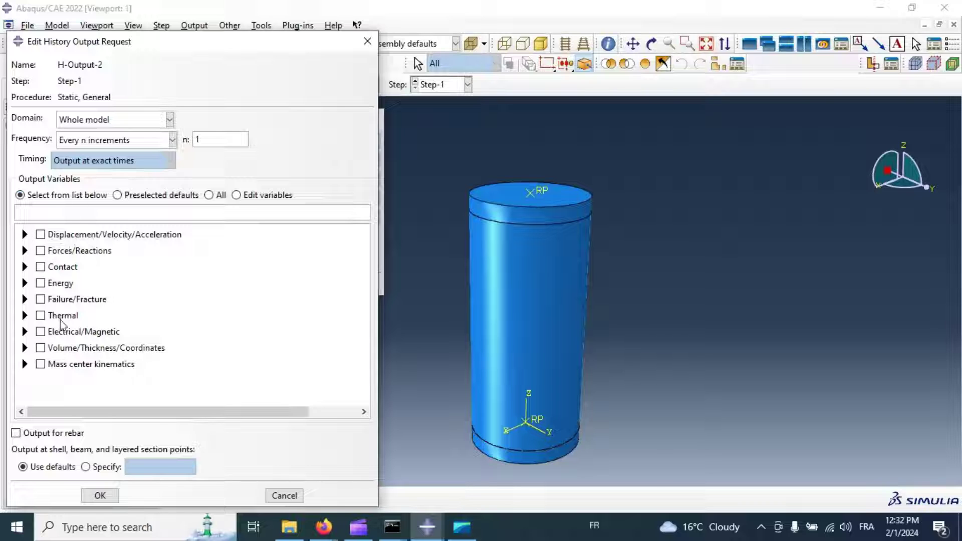
left_click(94, 121)
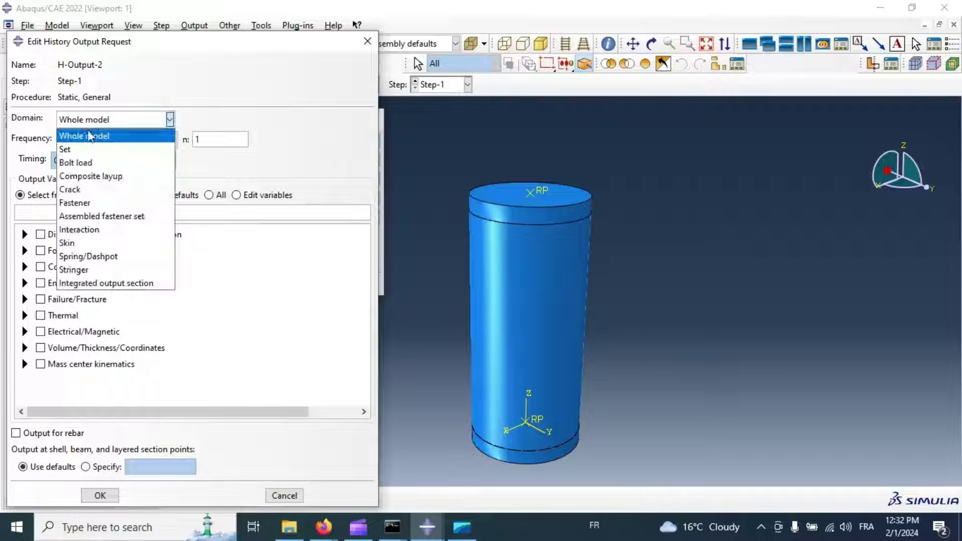
left_click(72, 145)
left_click(215, 122)
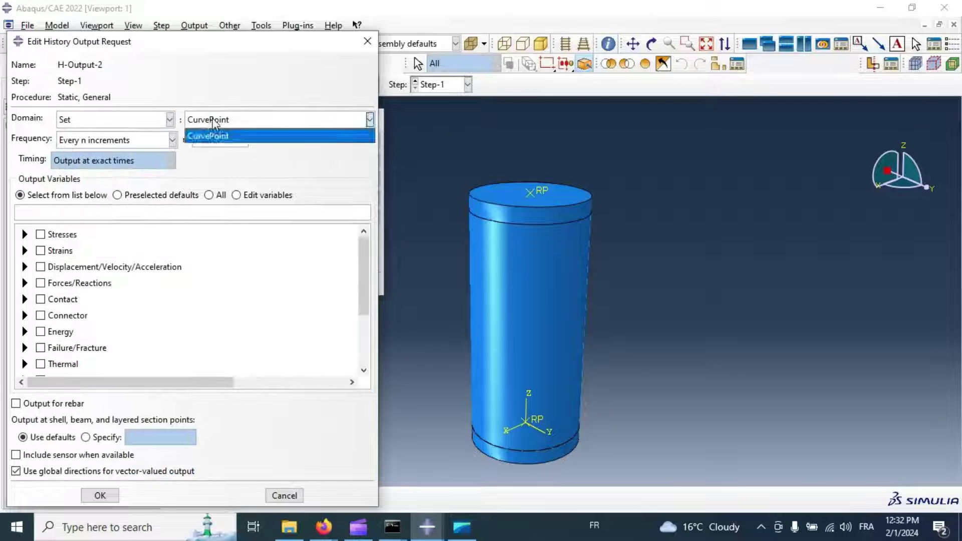
left_click(209, 134)
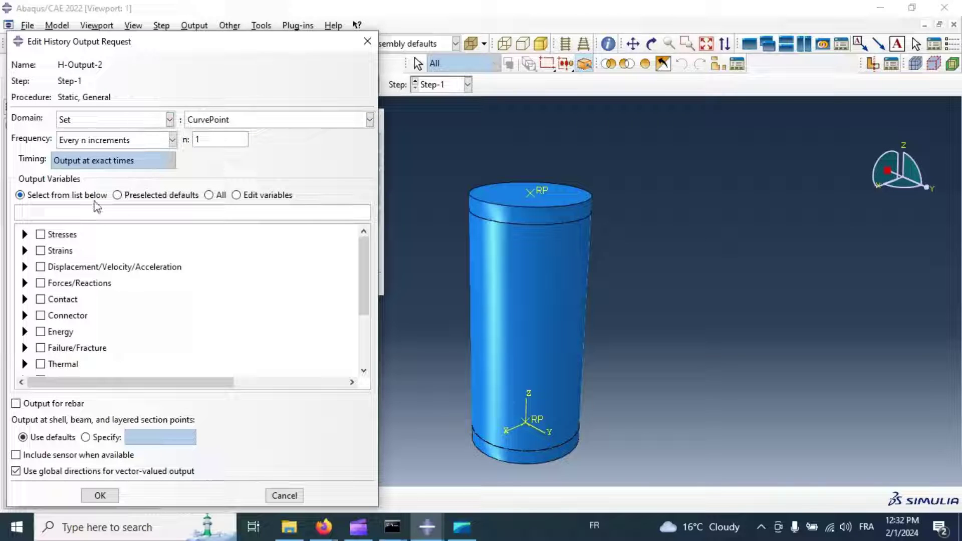
Step: Request the translation U3 from the displacement variables in H-Output-2
left_click(25, 267)
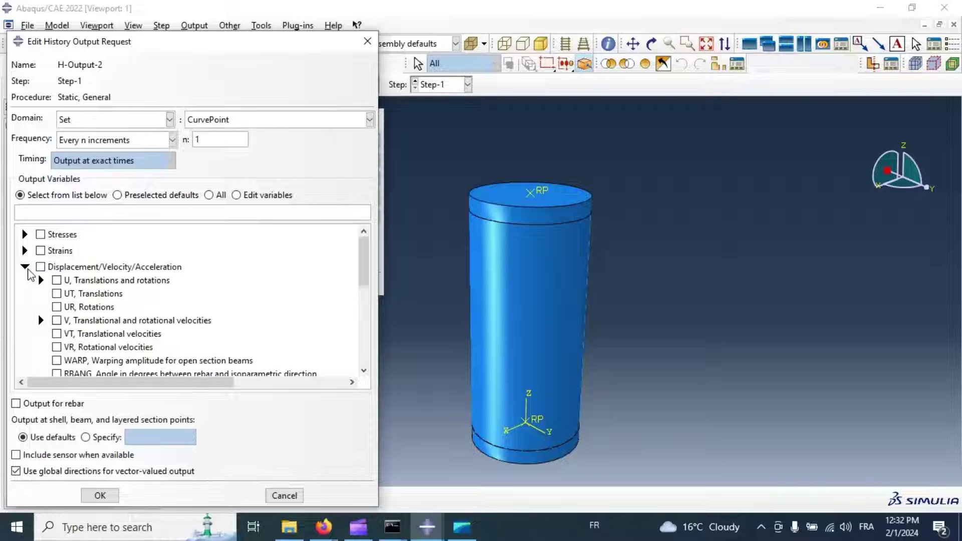
left_click(41, 280)
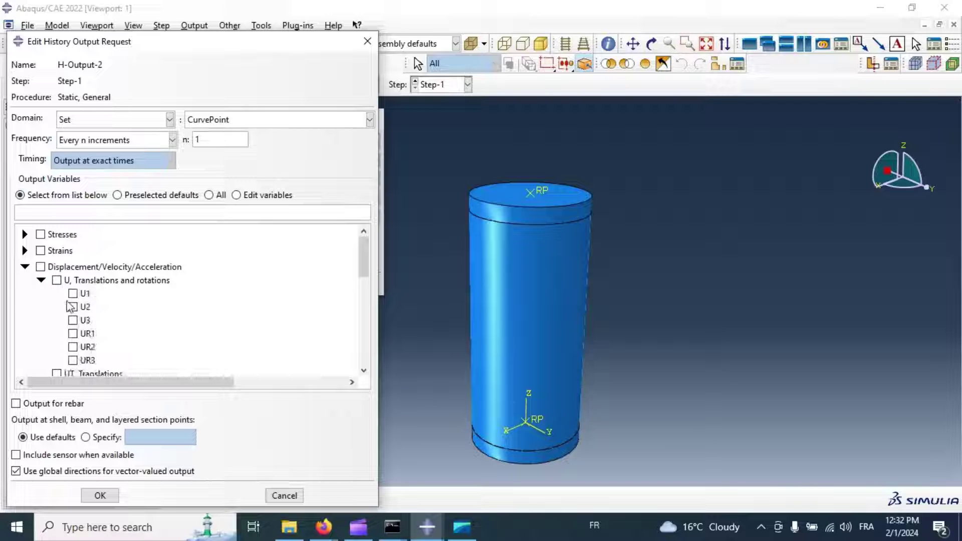
left_click(73, 320)
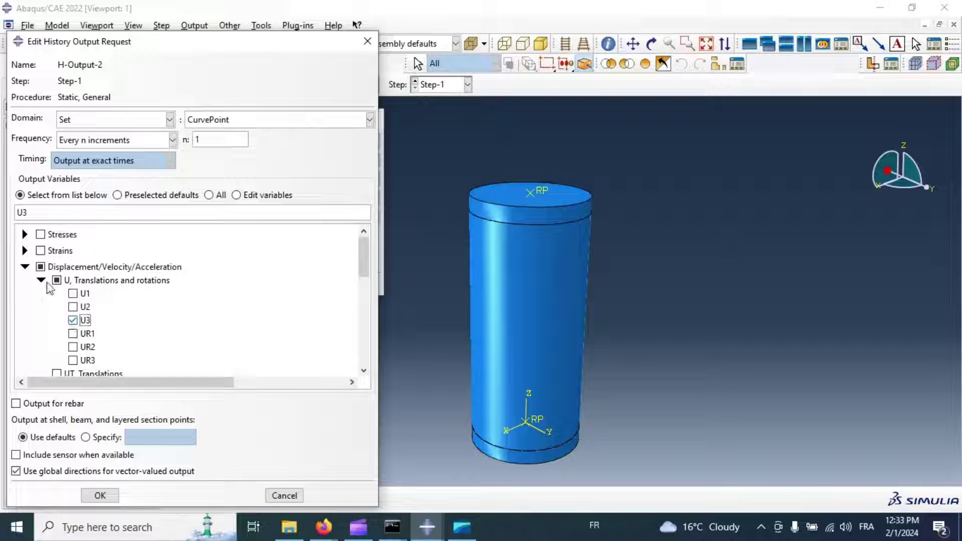
left_click(25, 267)
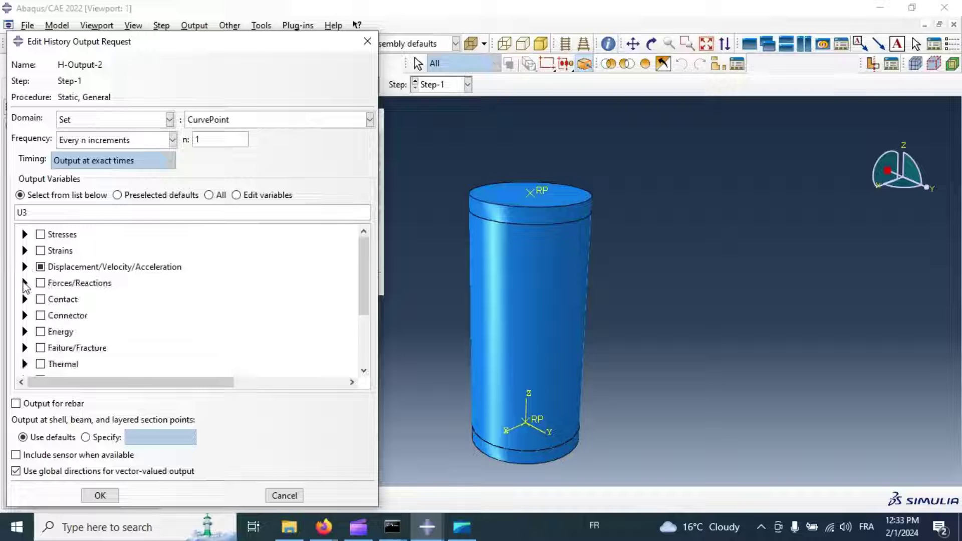
Step: Add the reaction force RF3 to the variables of H-Output-2 and save the history output request
left_click(25, 284)
left_click(41, 297)
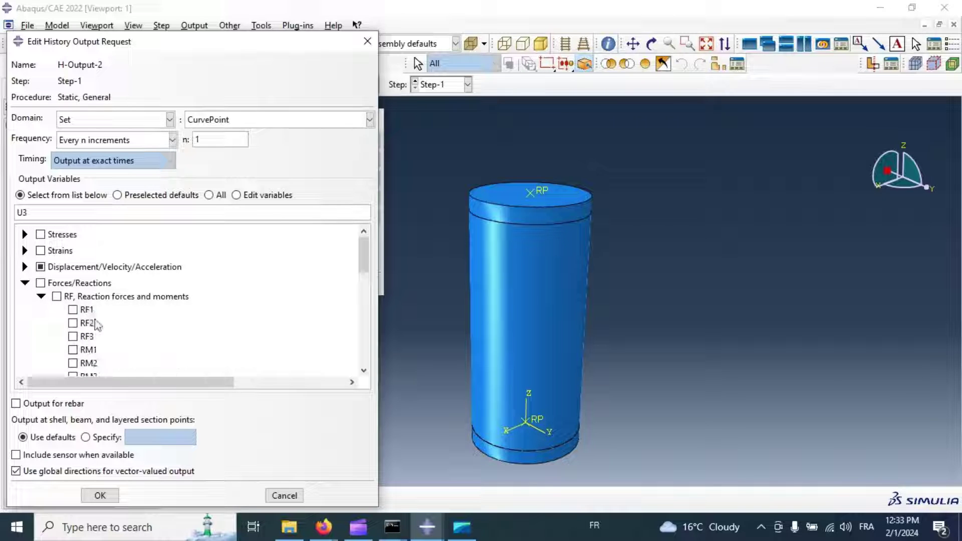
left_click(73, 337)
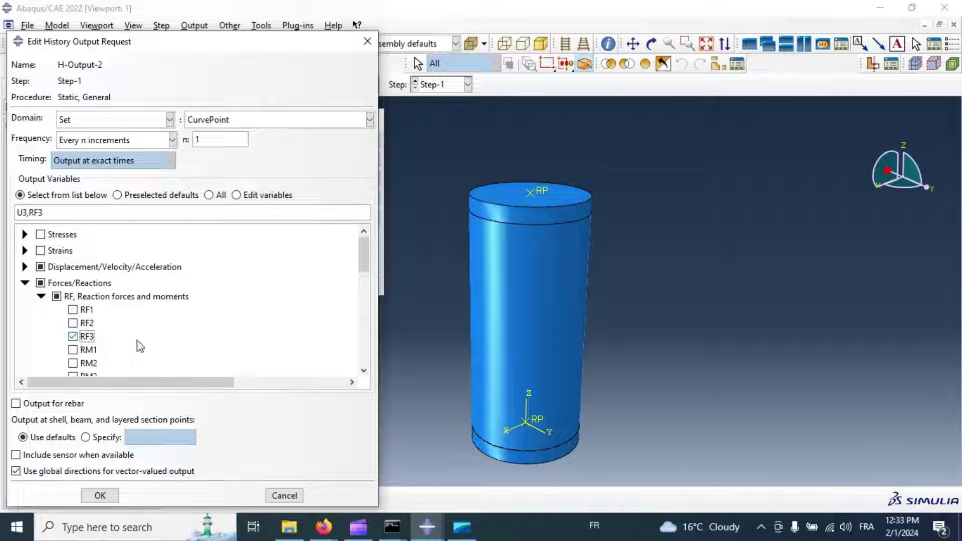
left_click(51, 211)
double_click(51, 213)
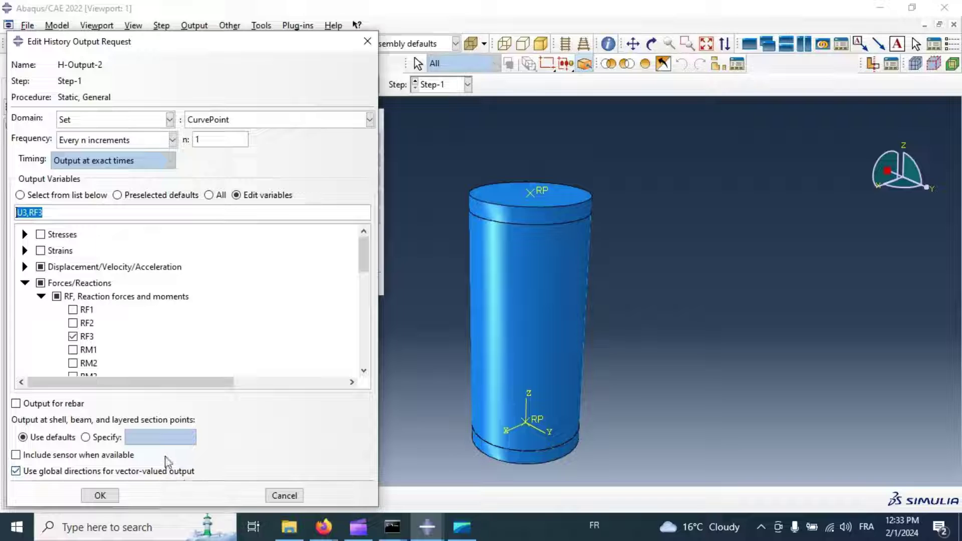
left_click(109, 495)
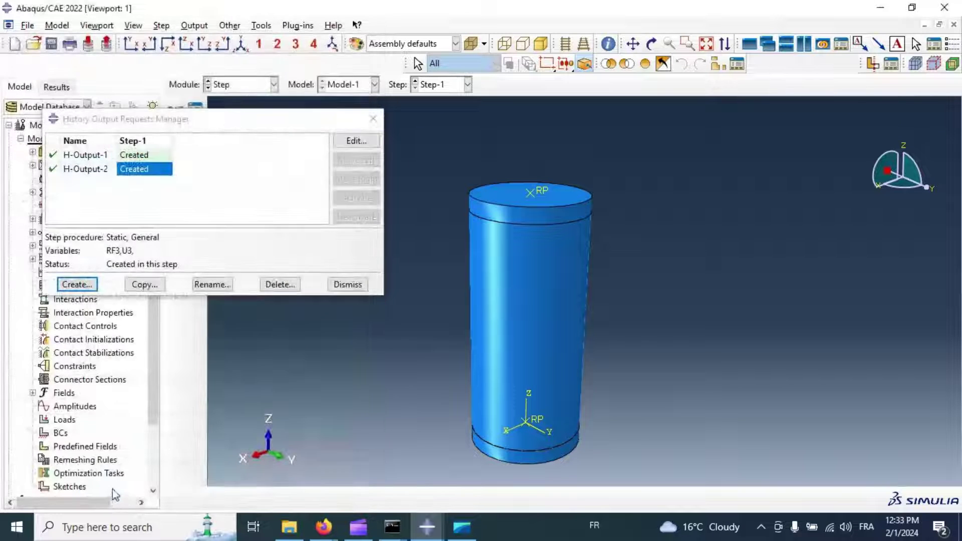
left_click(346, 284)
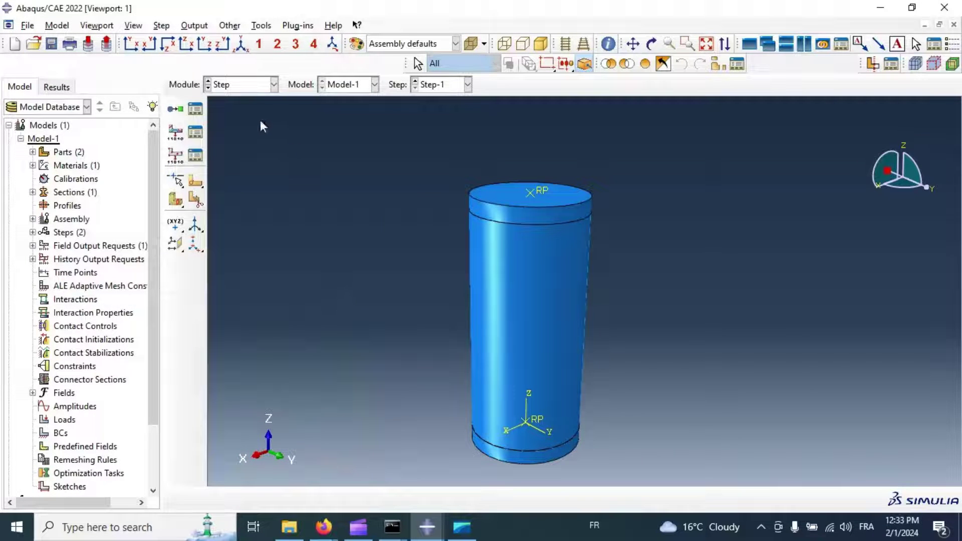
Step: Switch to the Interaction module and create an interaction property of type Contact
left_click(240, 86)
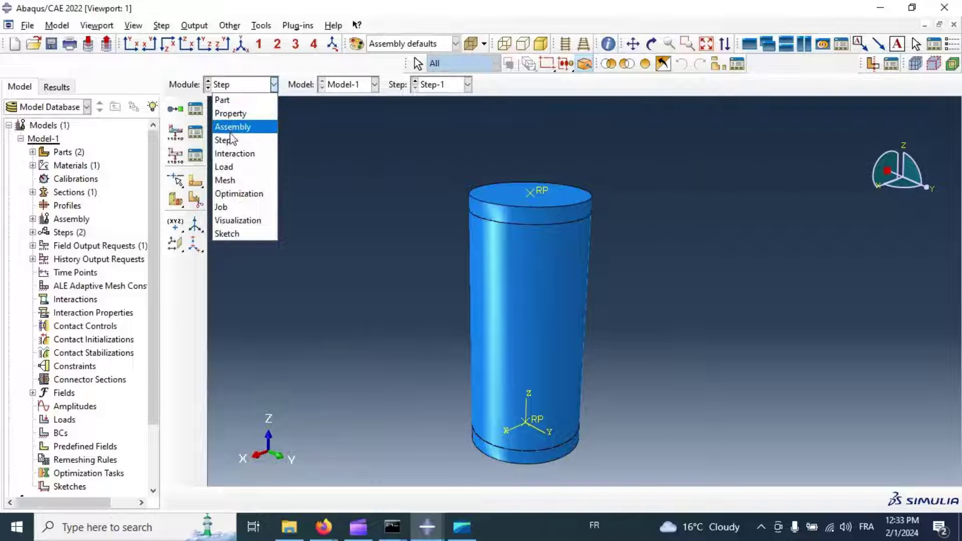
left_click(236, 153)
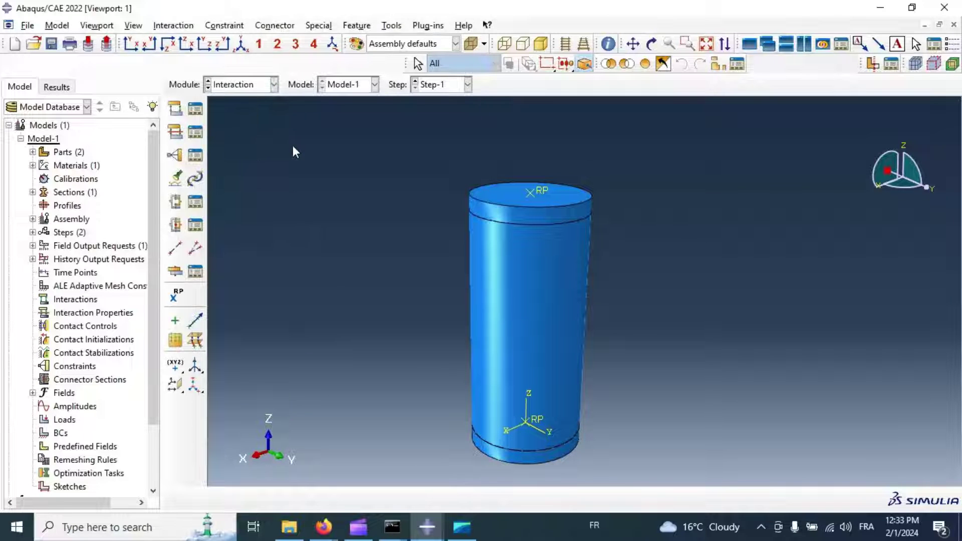
left_click(196, 132)
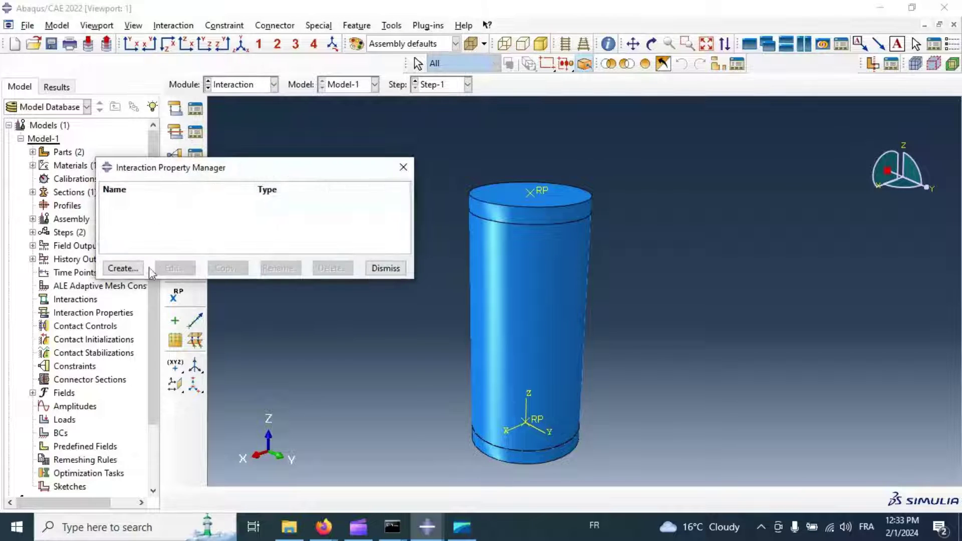
left_click(136, 272)
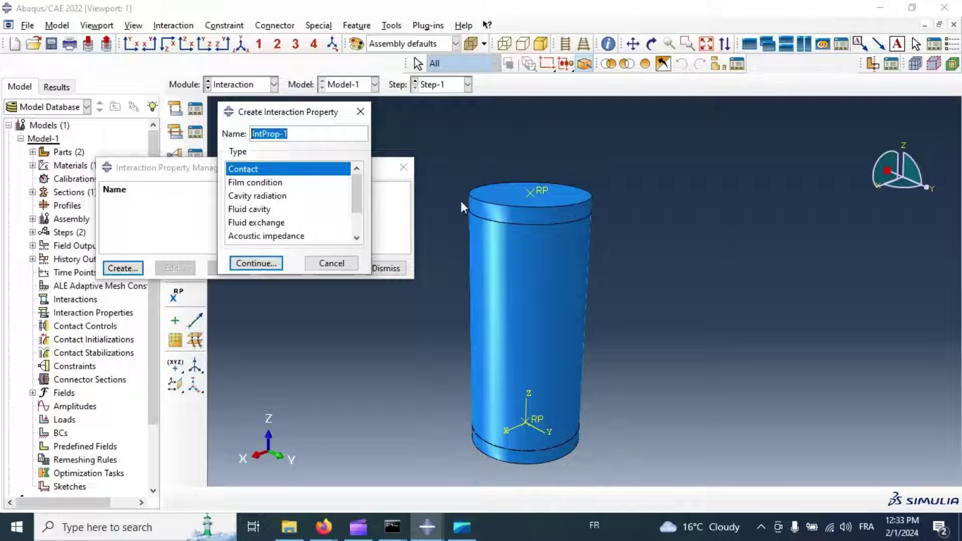
left_click(246, 265)
Step: Add tangential behavior and normal behavior with "Hard" Contact to the contact property
left_click(111, 142)
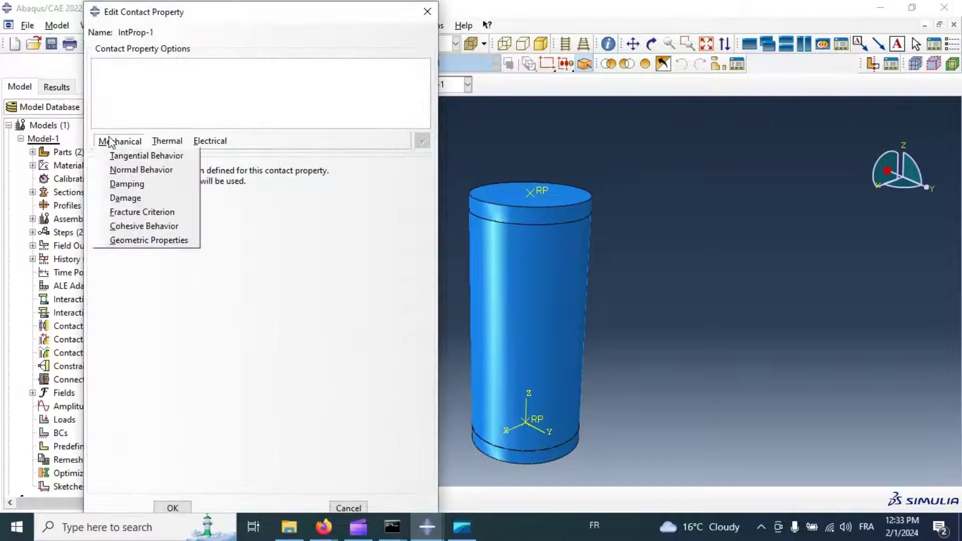
left_click(119, 157)
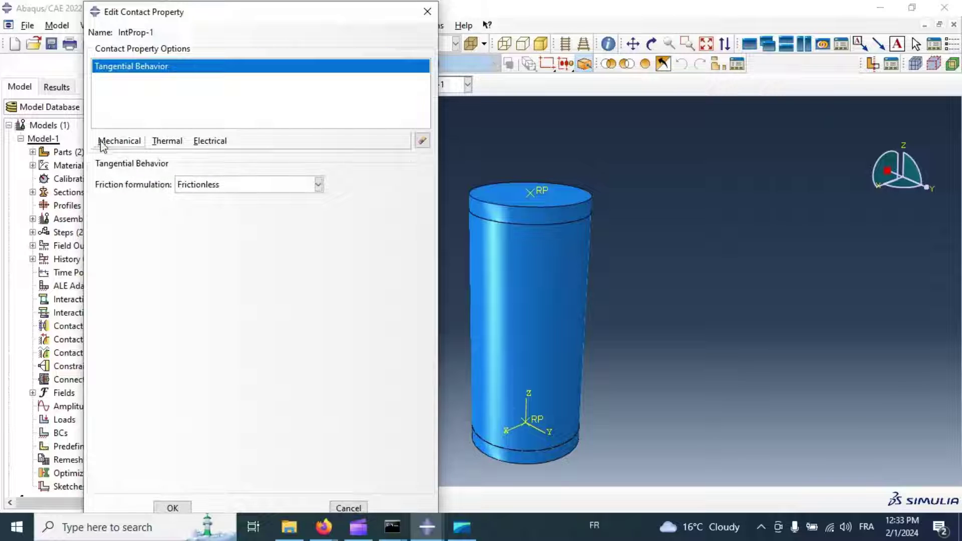
left_click(105, 142)
left_click(113, 171)
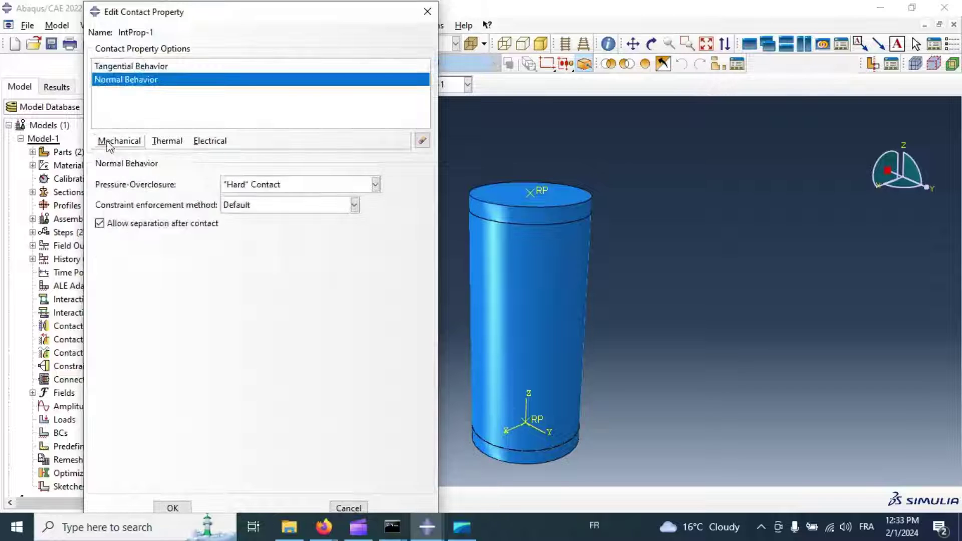
Step: Remove the tangential behavior from the contact property and save it with the normal behavior only
left_click(136, 67)
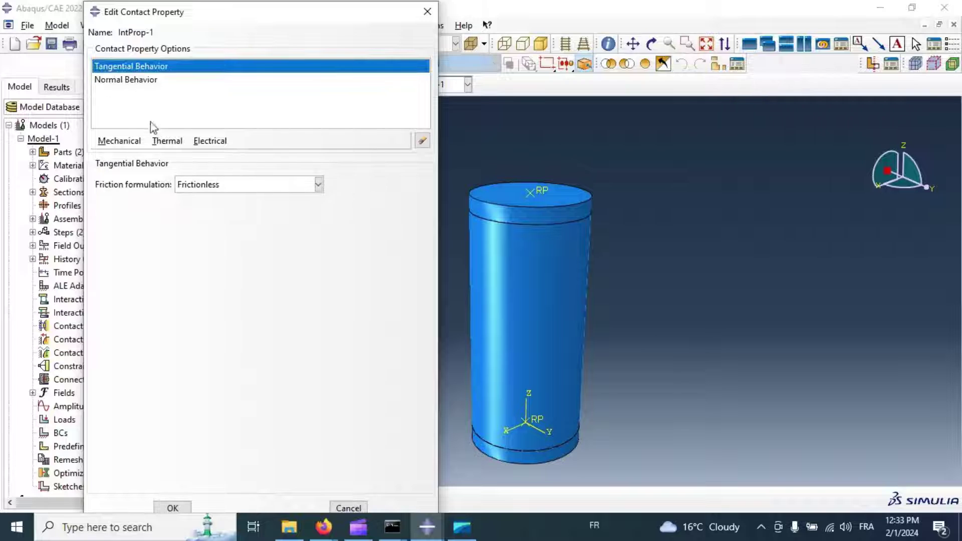
left_click(422, 141)
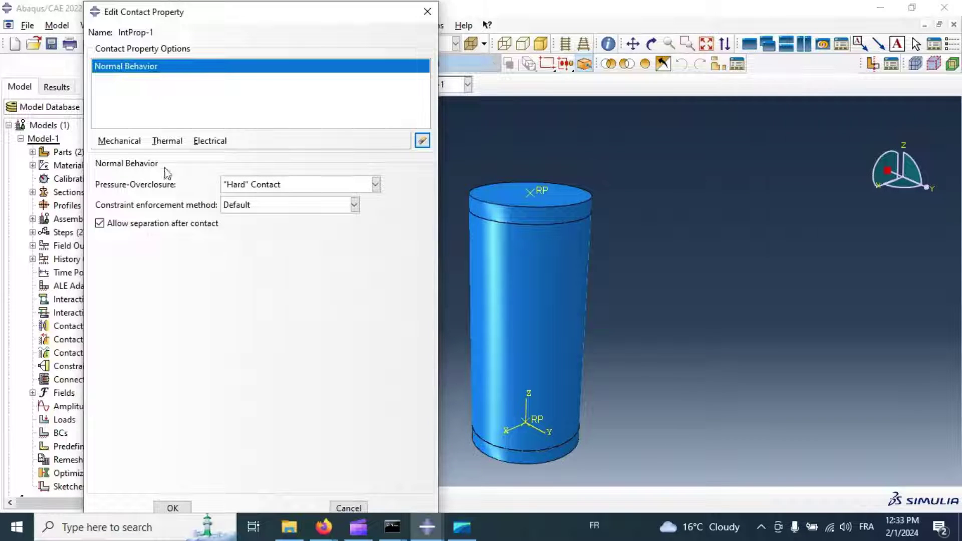
left_click(174, 509)
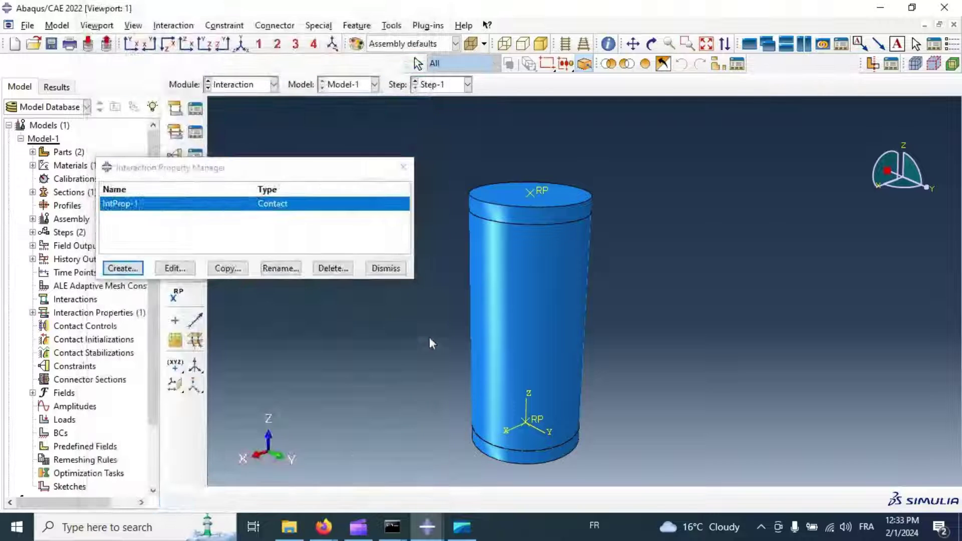
left_click(385, 270)
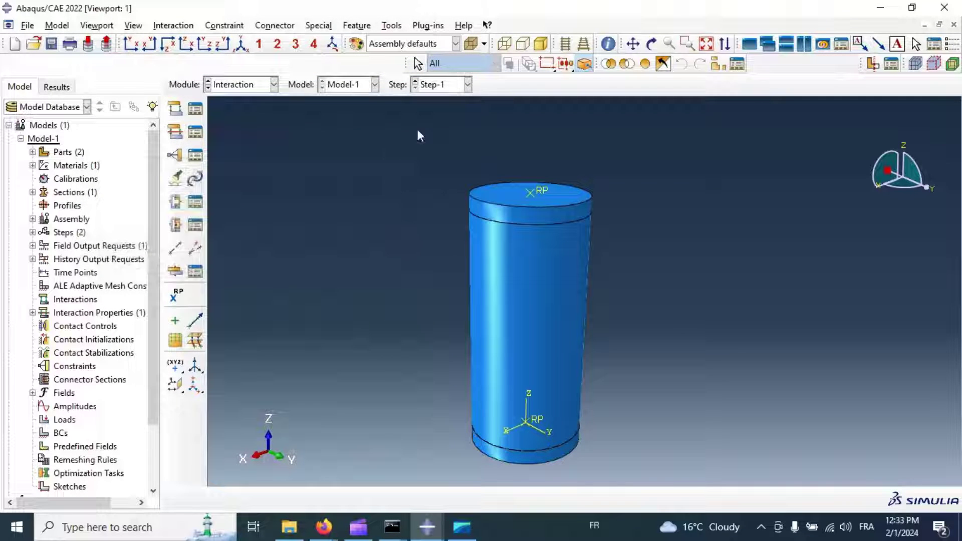
Step: Set up a new Surface-to-surface contact (Standard) interaction in the Initial step
left_click(175, 110)
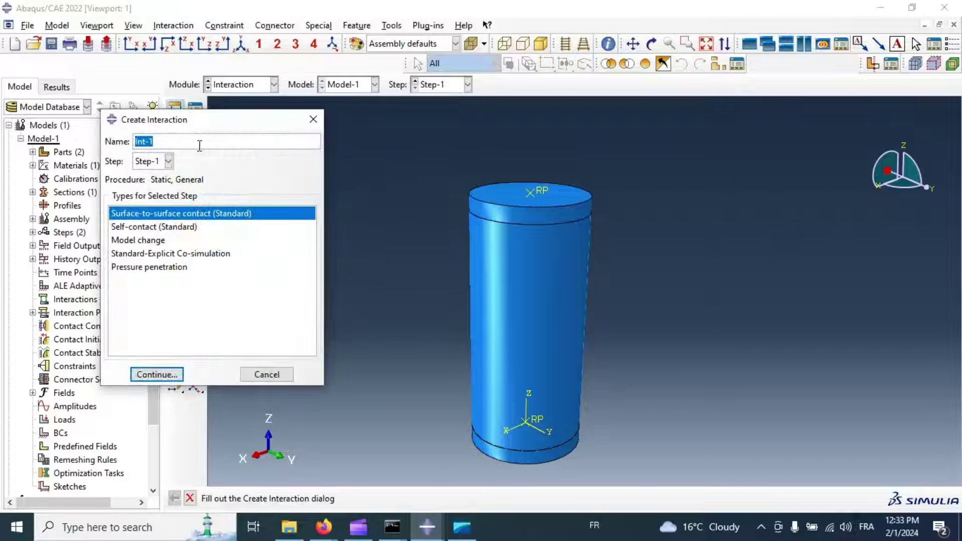
left_click_drag(200, 120, 191, 104)
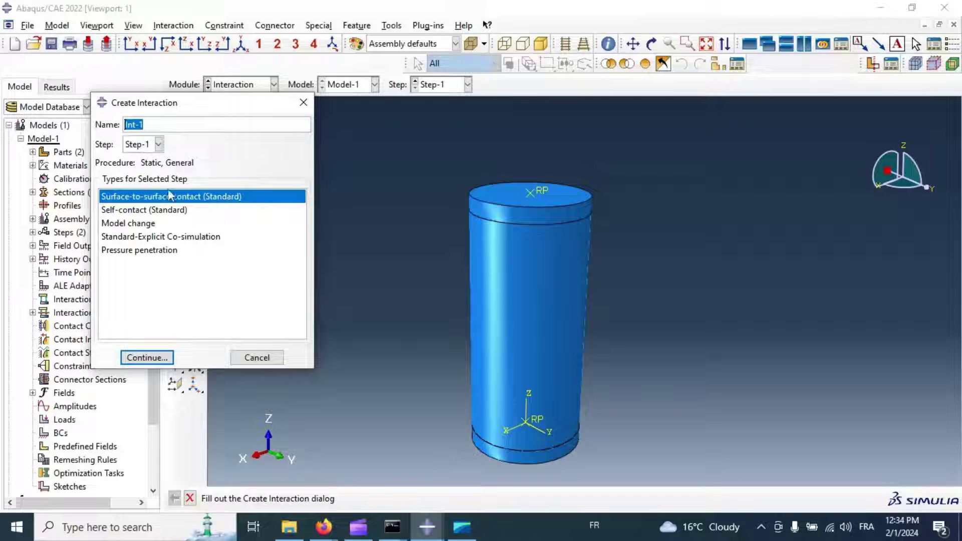
left_click(144, 149)
left_click(138, 161)
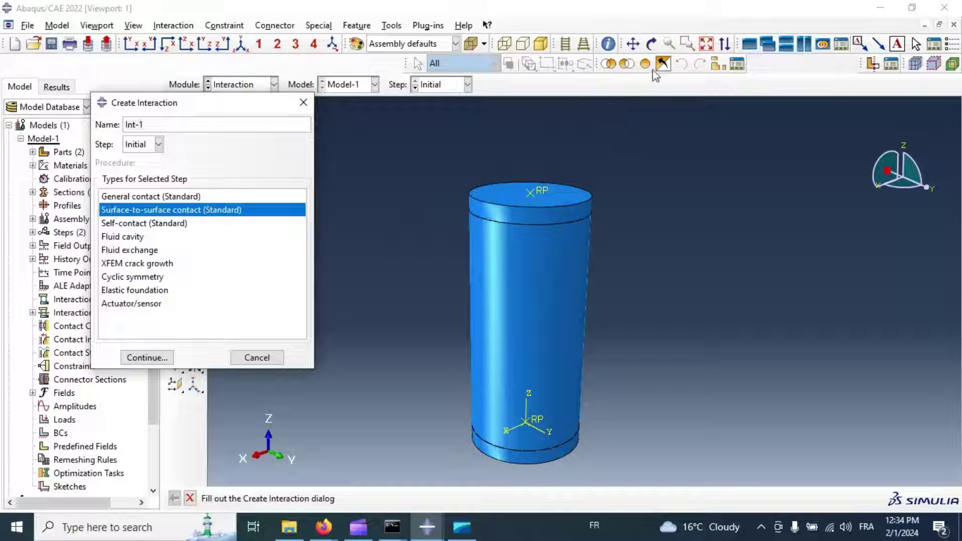
Step: Replace the displayed geometry with a display group containing only the instance Cylinder-1
left_click(717, 65)
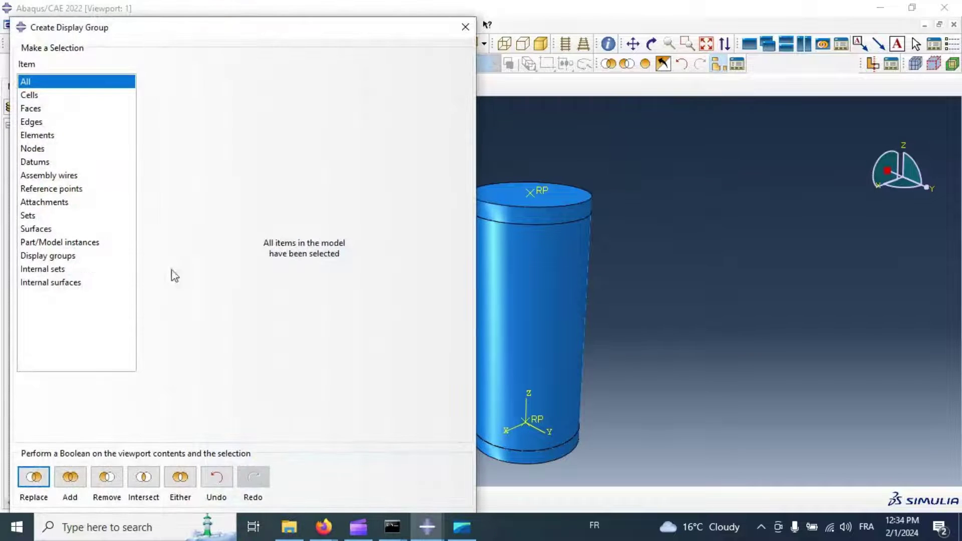
left_click(60, 242)
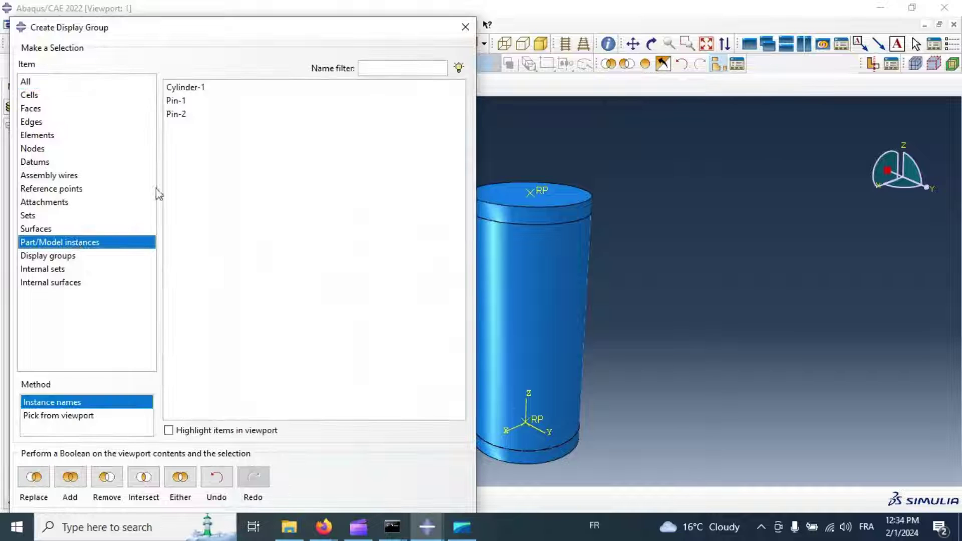
left_click(185, 89)
left_click(33, 477)
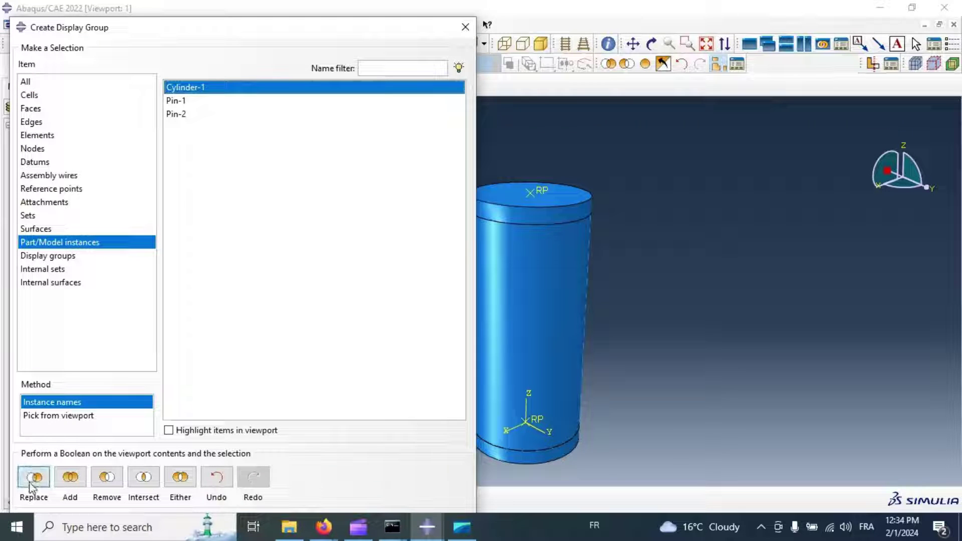
left_click(465, 26)
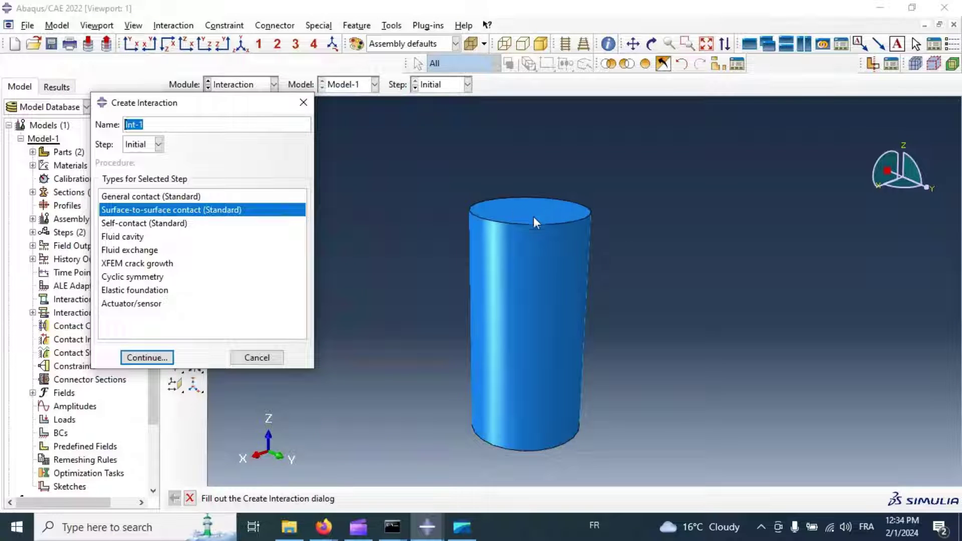
Step: Assign the upper circular face of the Cylinder as the main surface of the contact interaction
left_click(147, 357)
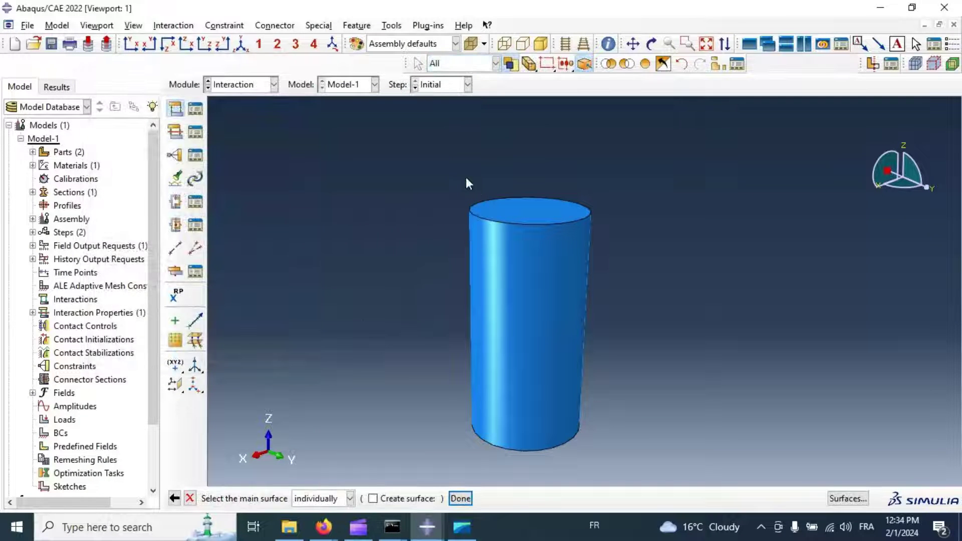
left_click(524, 206)
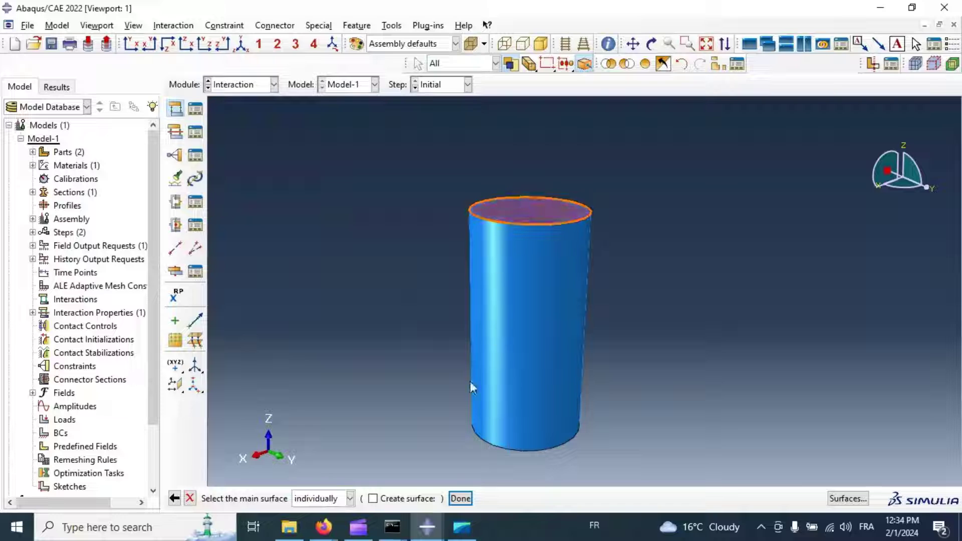
left_click(460, 498)
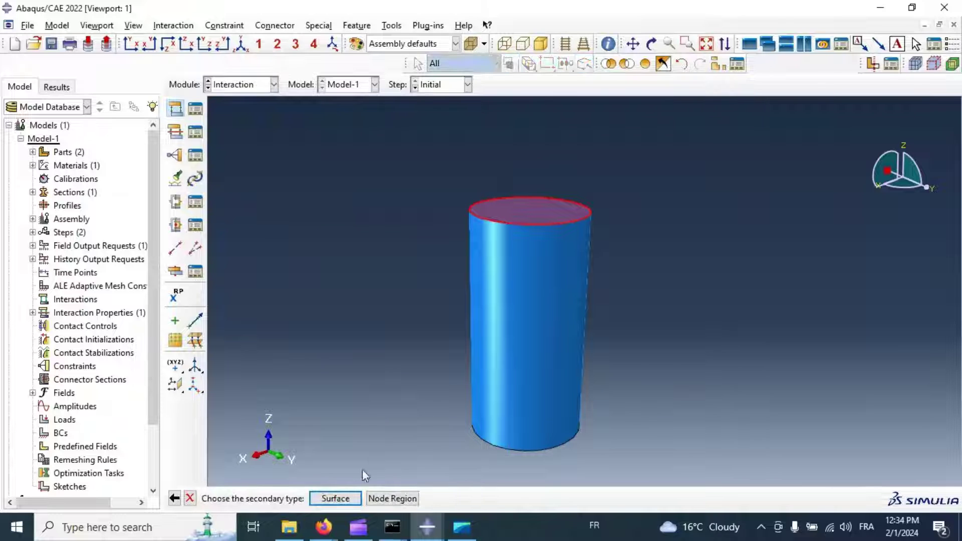
Step: Show only the Pins and assign the upper Pin's underside, brown side, as the secondary surface of the contact
left_click(344, 500)
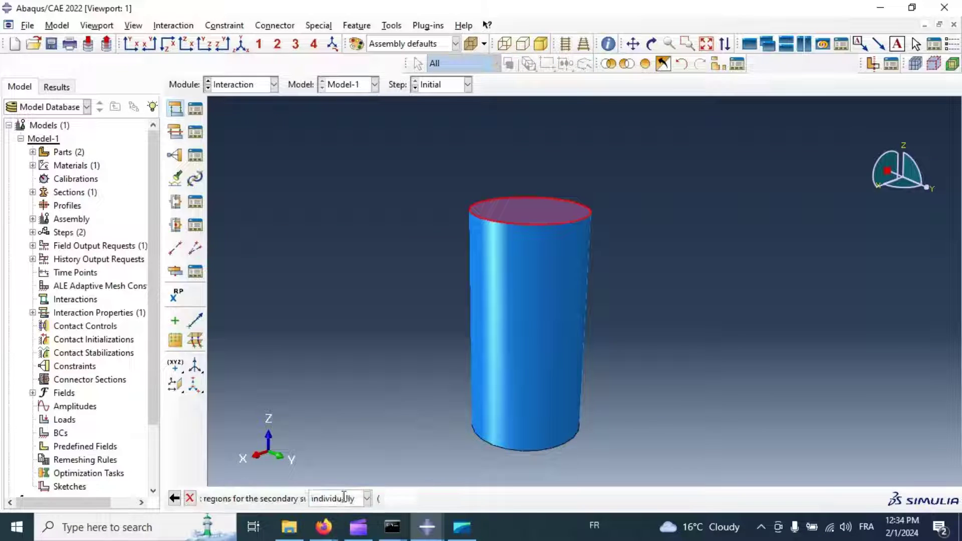
left_click(663, 64)
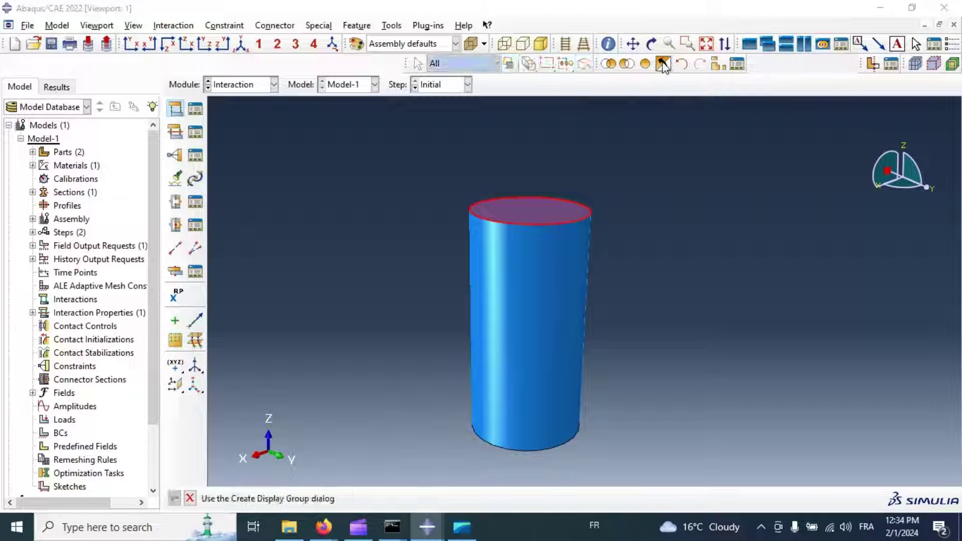
left_click(653, 45)
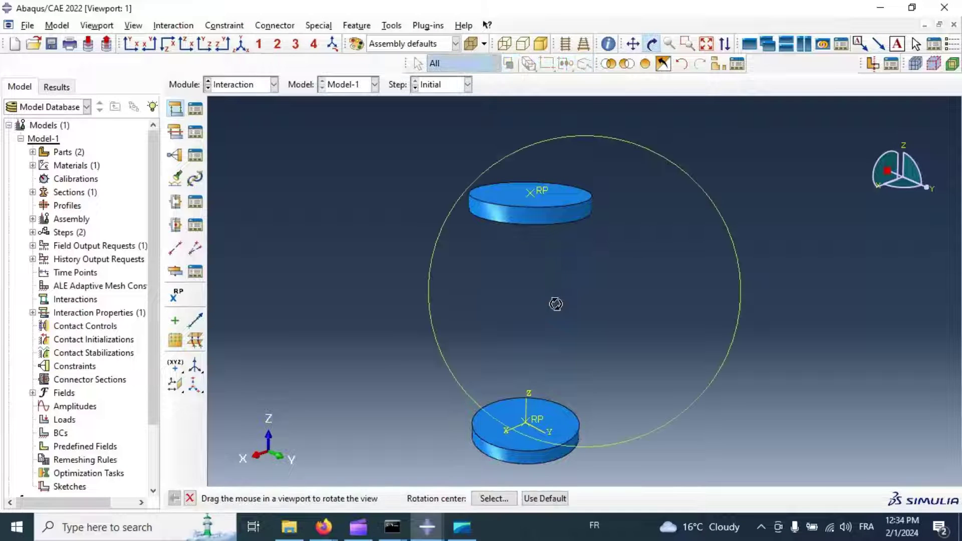
left_click_drag(555, 302, 548, 190)
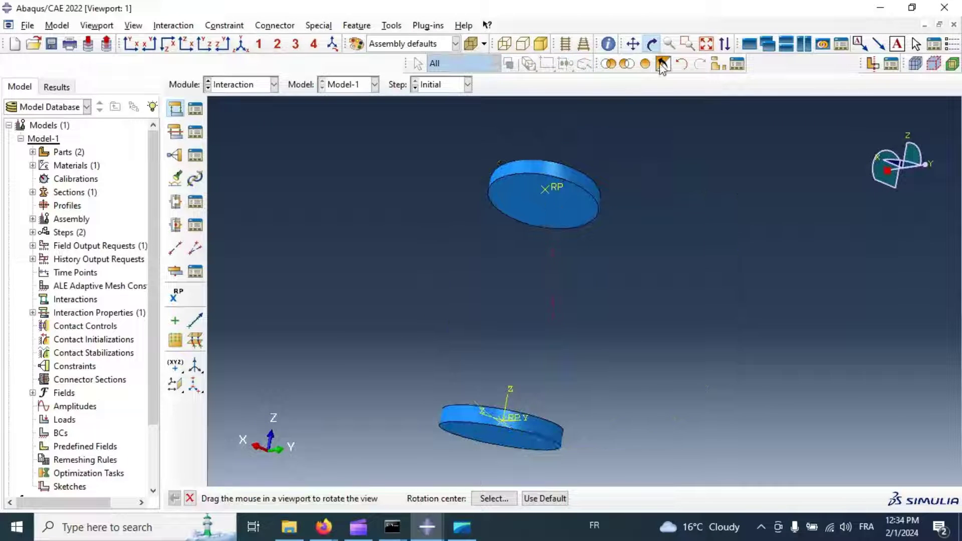
left_click(652, 44)
left_click(568, 210)
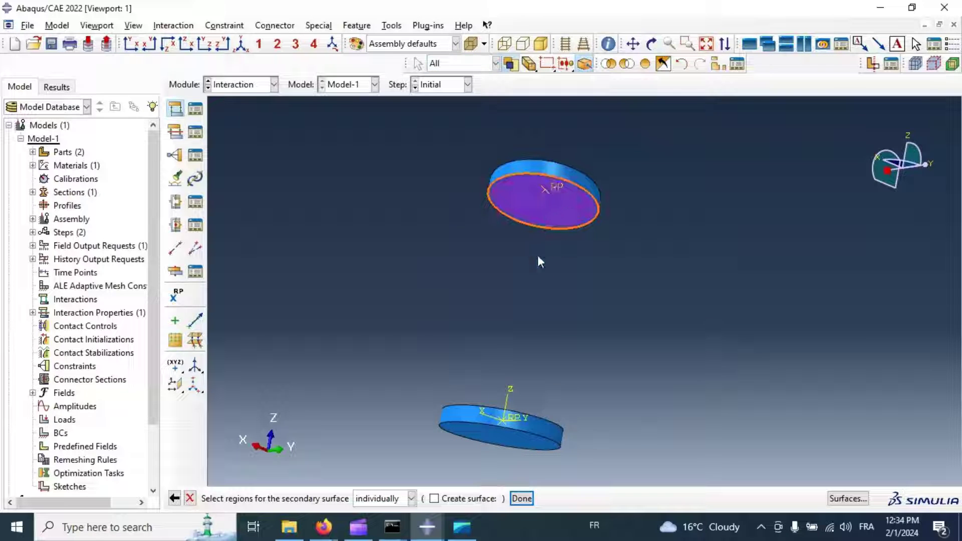
left_click(521, 498)
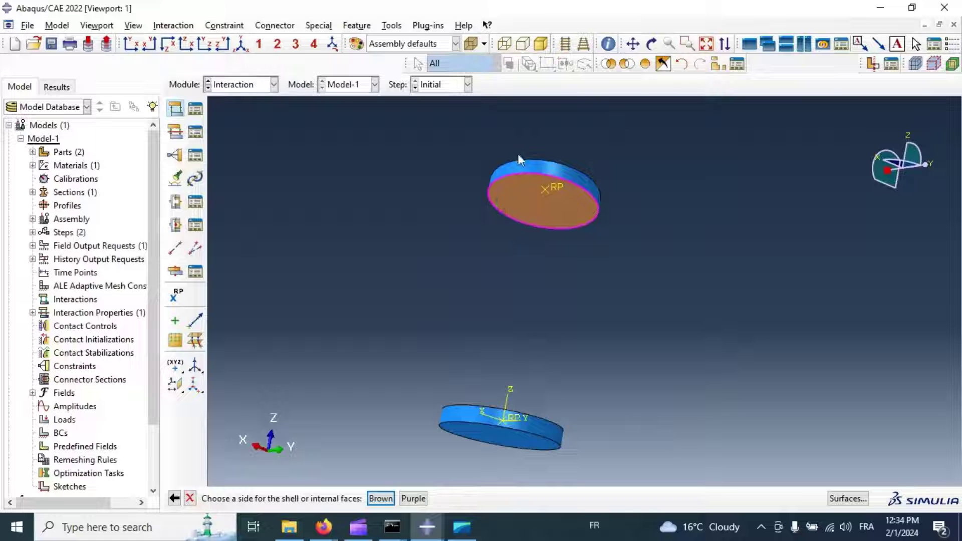
left_click(381, 499)
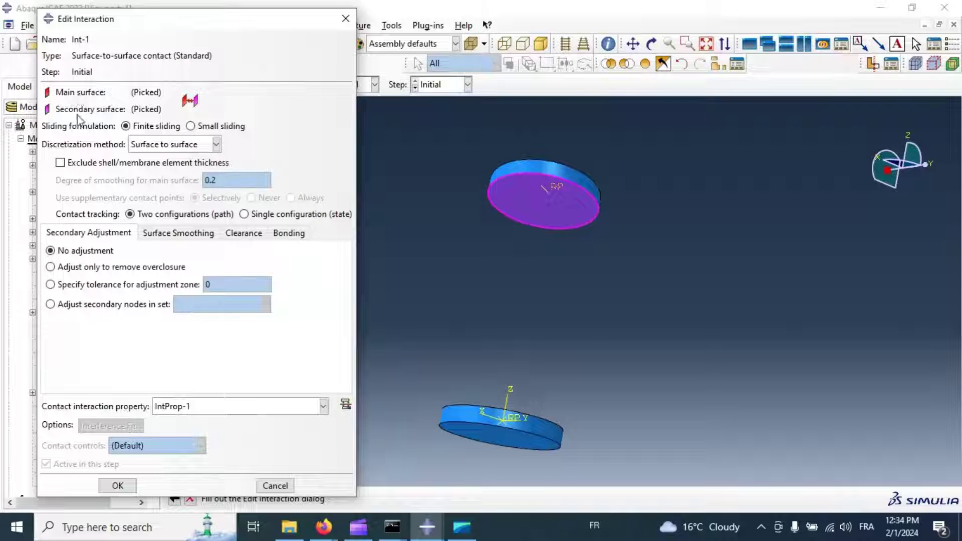
Step: Swap the main and secondary surfaces so the Pin face is the main one, and save the interaction
left_click(186, 102)
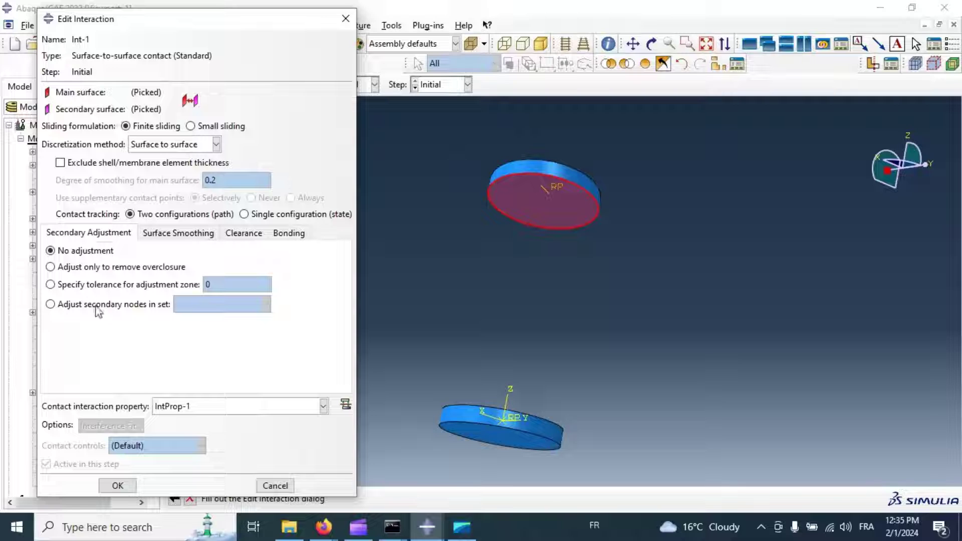
left_click(118, 485)
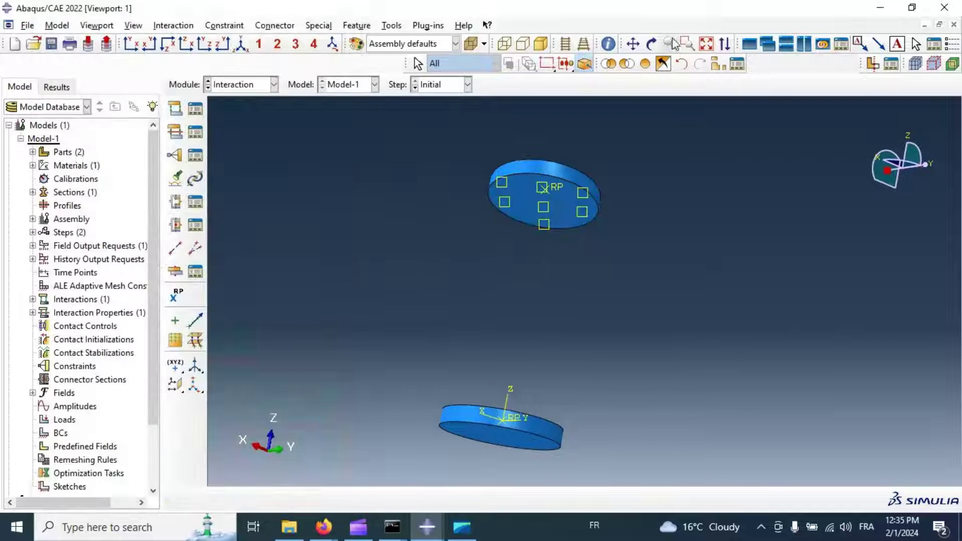
Step: Create a surface-to-surface contact (Standard) in the Initial step with the lower Pin's upper face, brown side, as the main surface
left_click(652, 45)
left_click_drag(552, 196, 555, 316)
left_click_drag(542, 209, 554, 260)
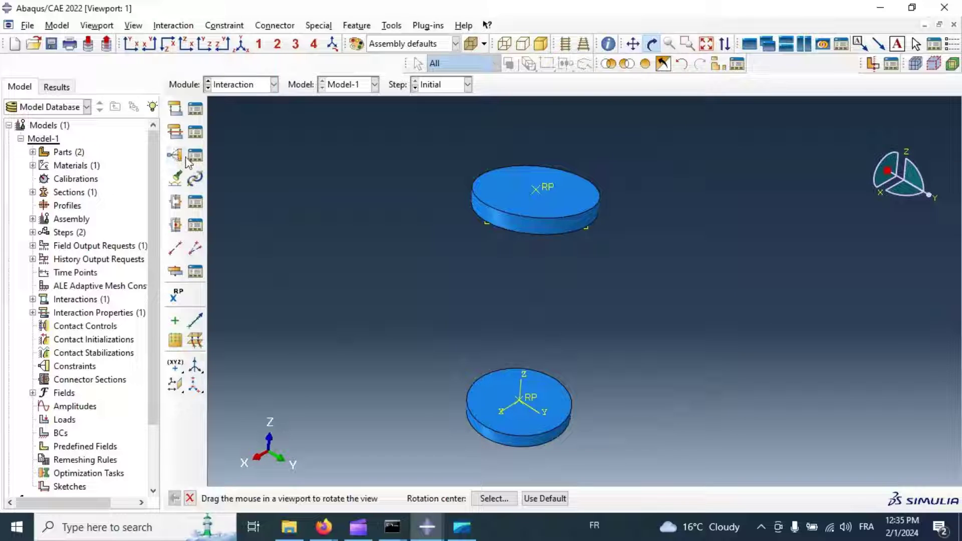
left_click(177, 112)
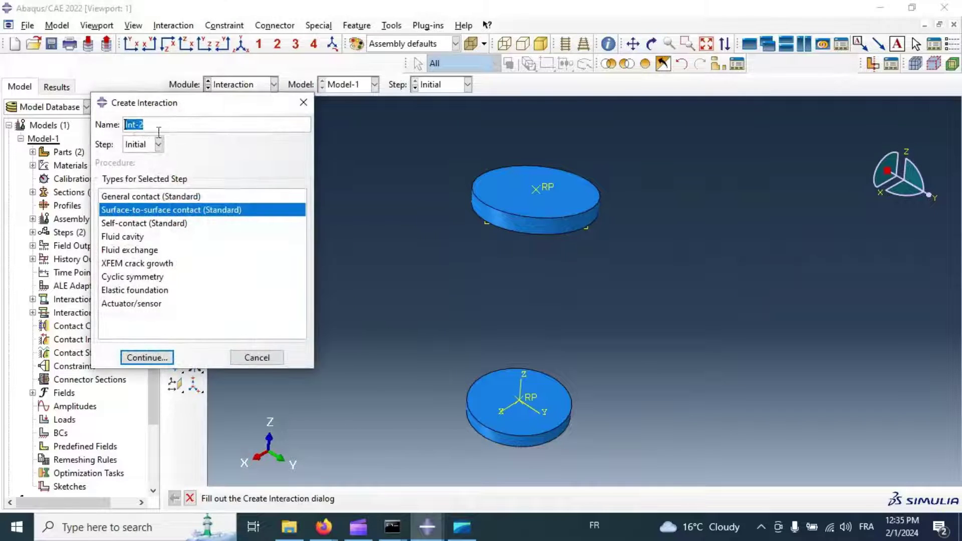
left_click(159, 354)
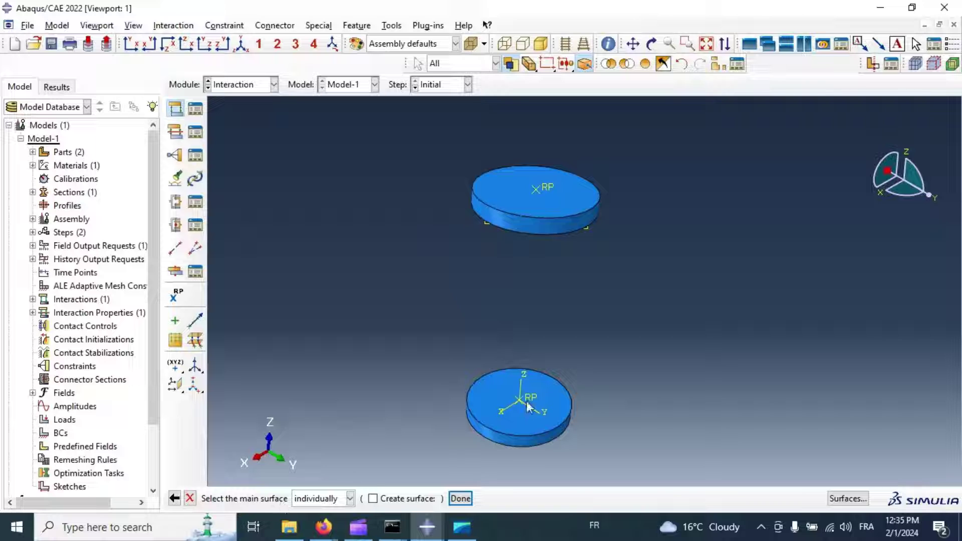
left_click(545, 396)
left_click(461, 499)
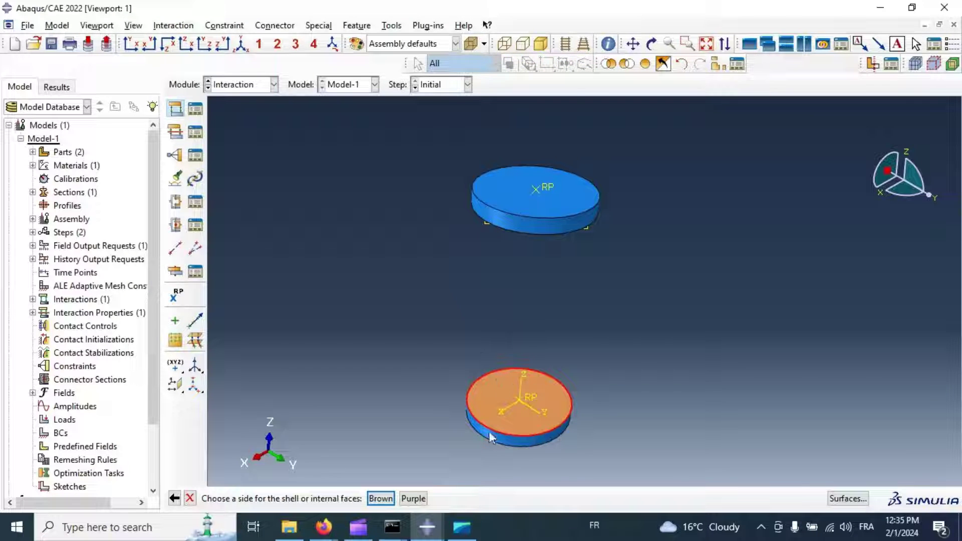
left_click(381, 499)
Step: Show only the Cylinder, assign its lower circular face as the secondary surface, and save the interaction with contact property IntProp-1
left_click(338, 499)
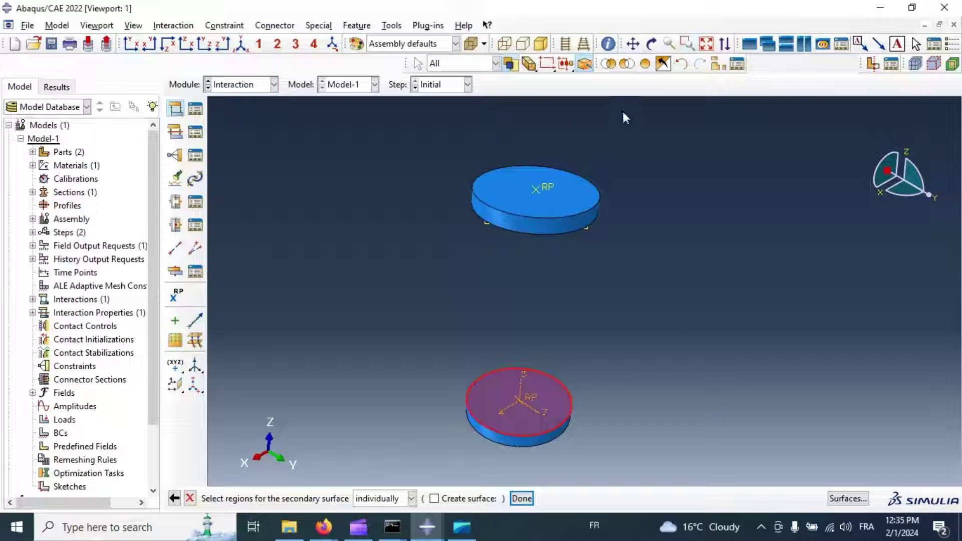
left_click(662, 64)
left_click(651, 44)
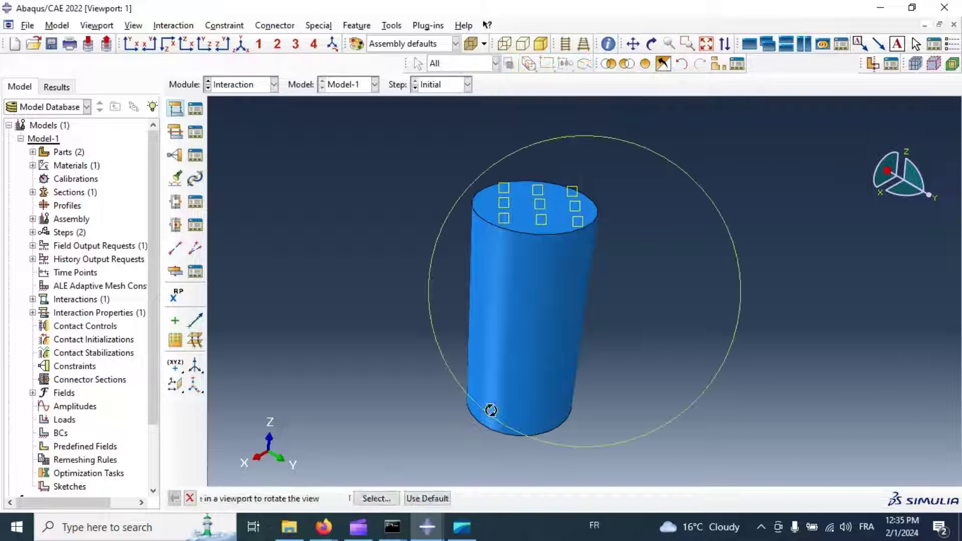
left_click_drag(491, 410, 507, 339)
key("Escape")
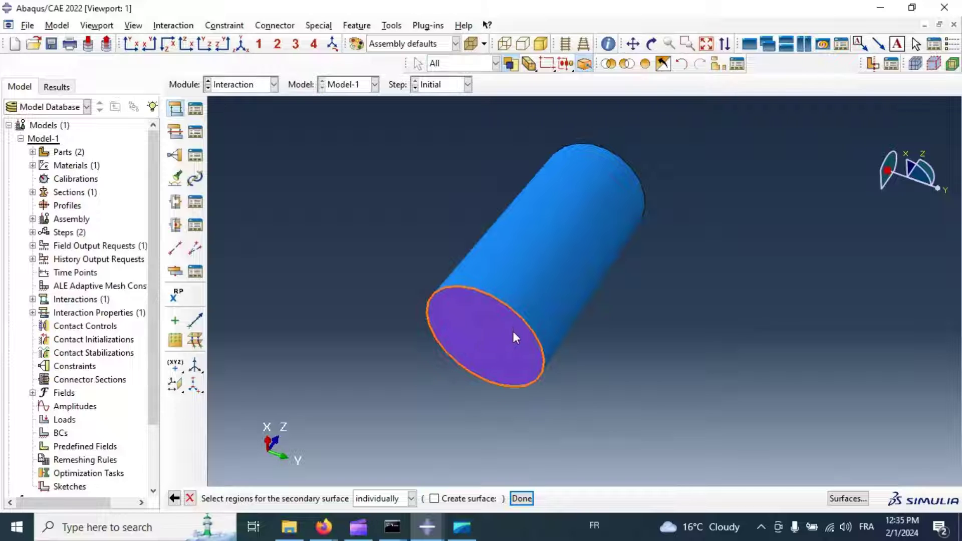
left_click(522, 498)
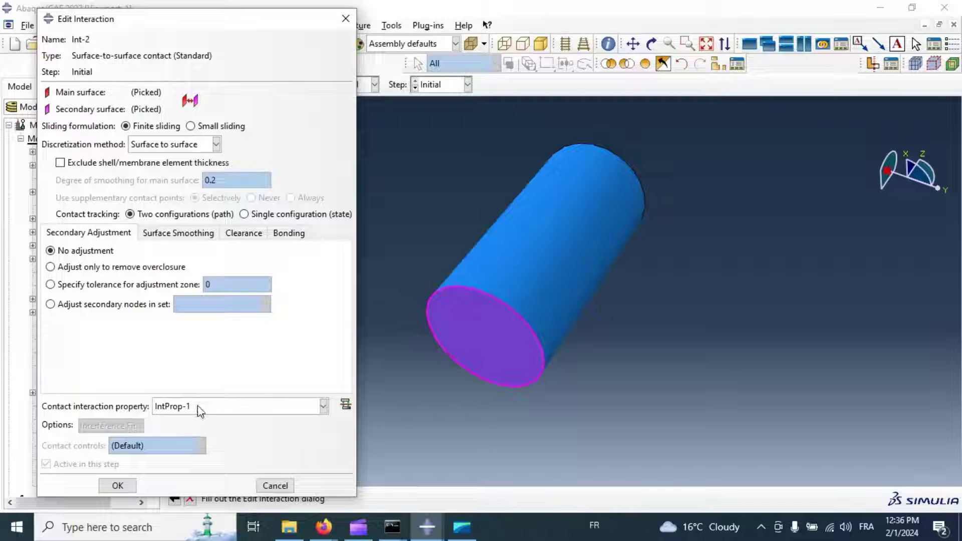
left_click(118, 485)
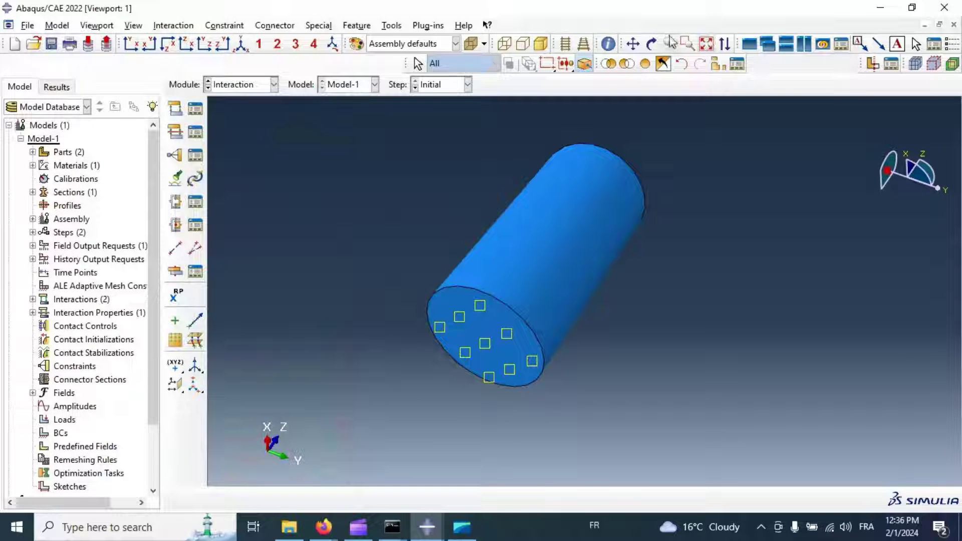
Step: Display the whole assembly again and switch to the Load module
left_click(645, 65)
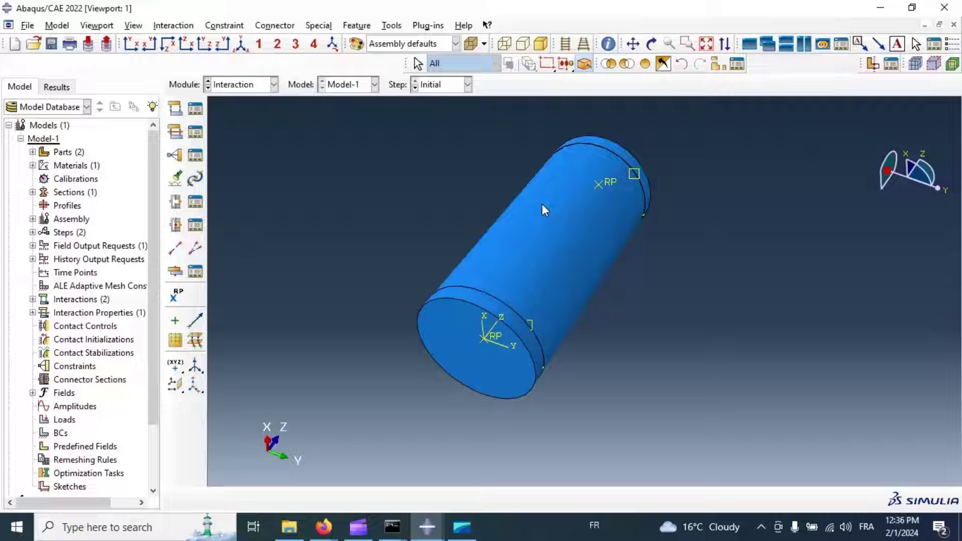
left_click(246, 86)
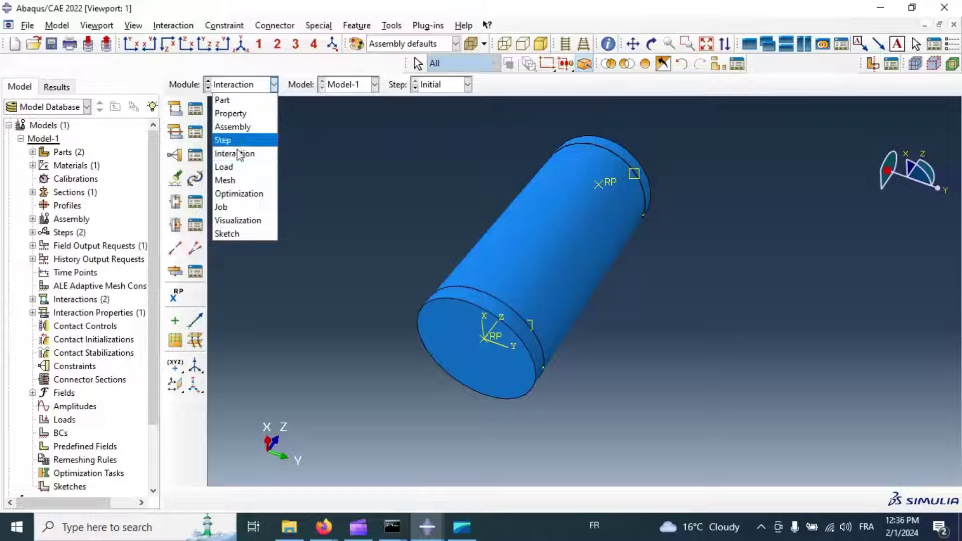
left_click(237, 170)
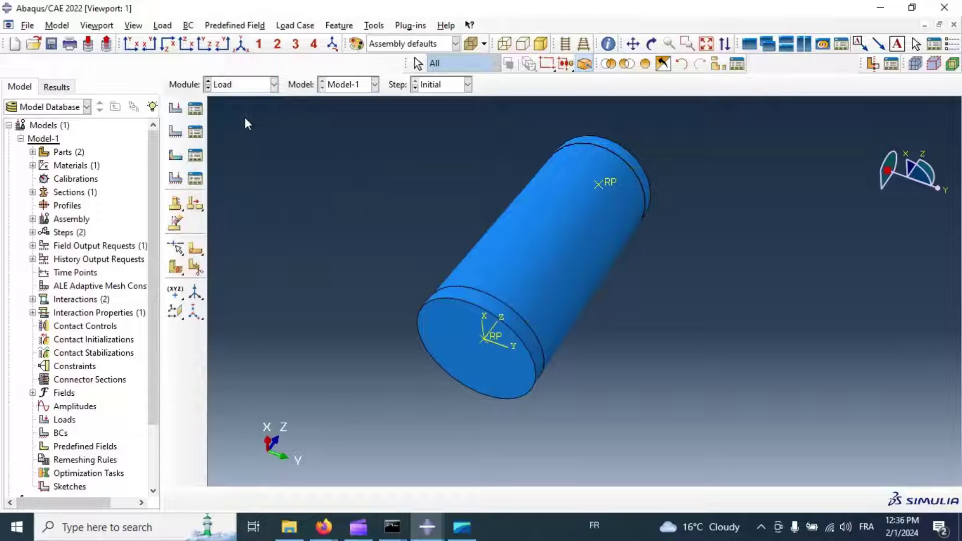
Step: Create an ENCASTRE boundary condition in the Initial step on the lower Pin's reference point
left_click(175, 132)
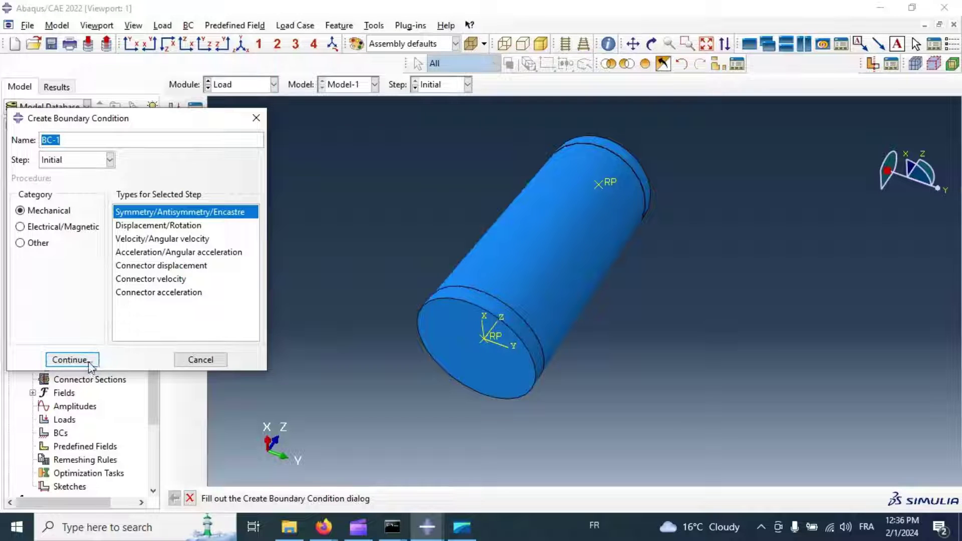
left_click(65, 360)
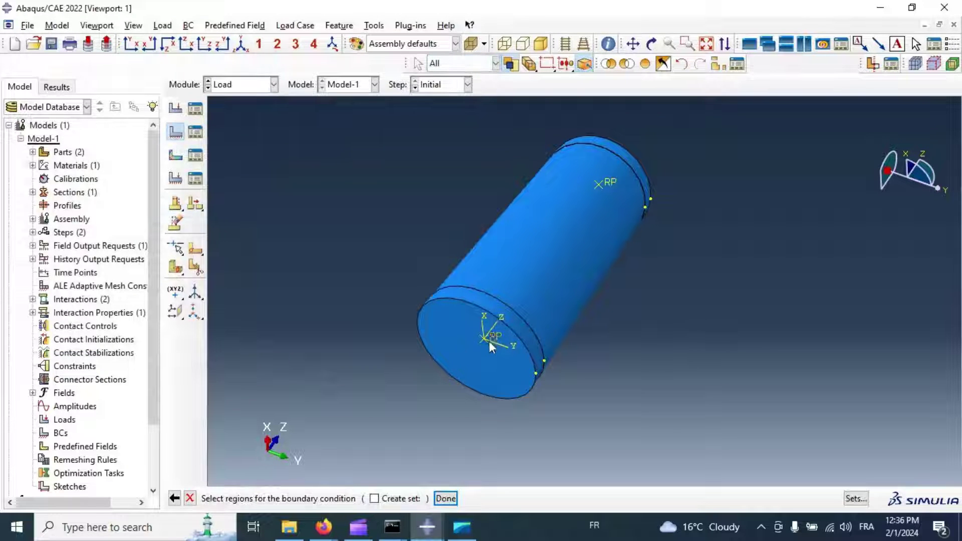
left_click(488, 340)
left_click(444, 499)
left_click(97, 301)
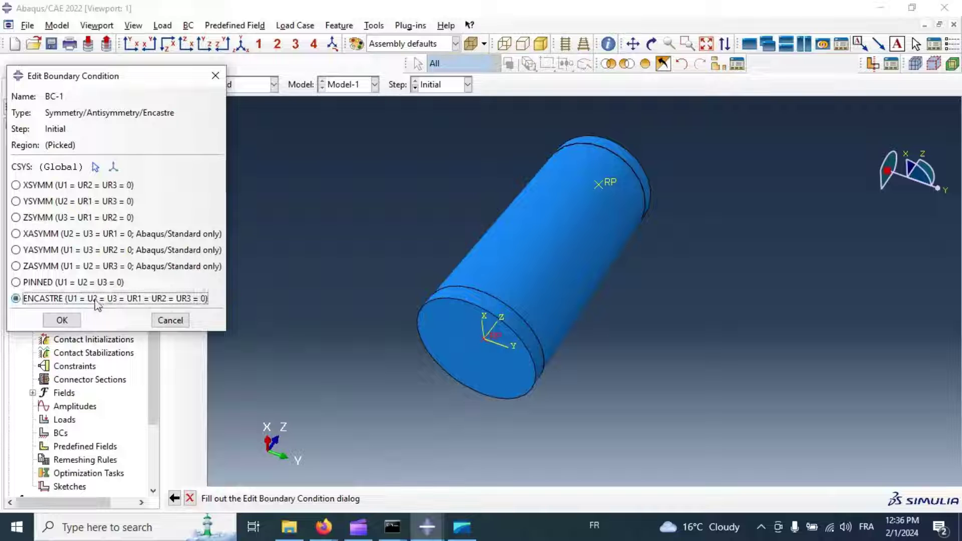
left_click(64, 320)
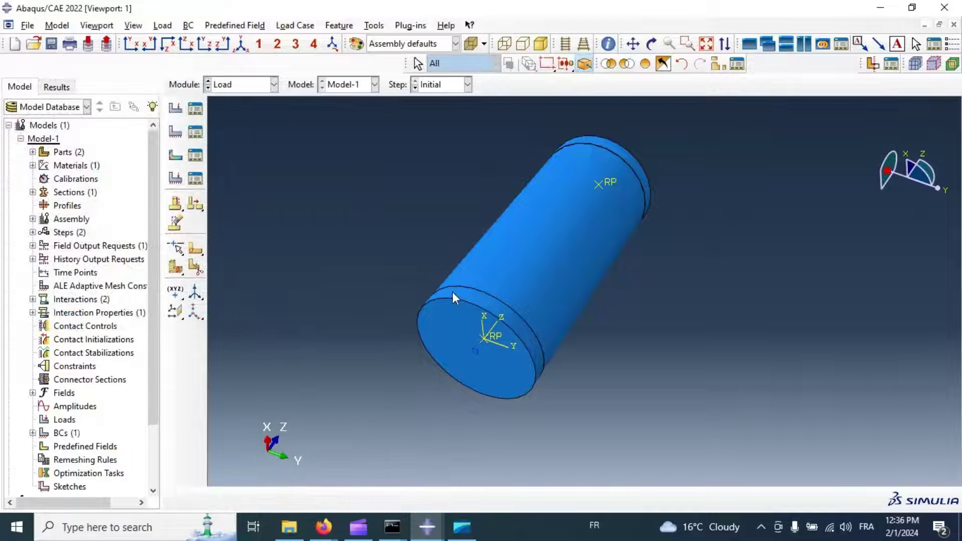
Step: Create a Displacement/Rotation boundary condition in the Initial step on the upper Pin's reference point
left_click(651, 44)
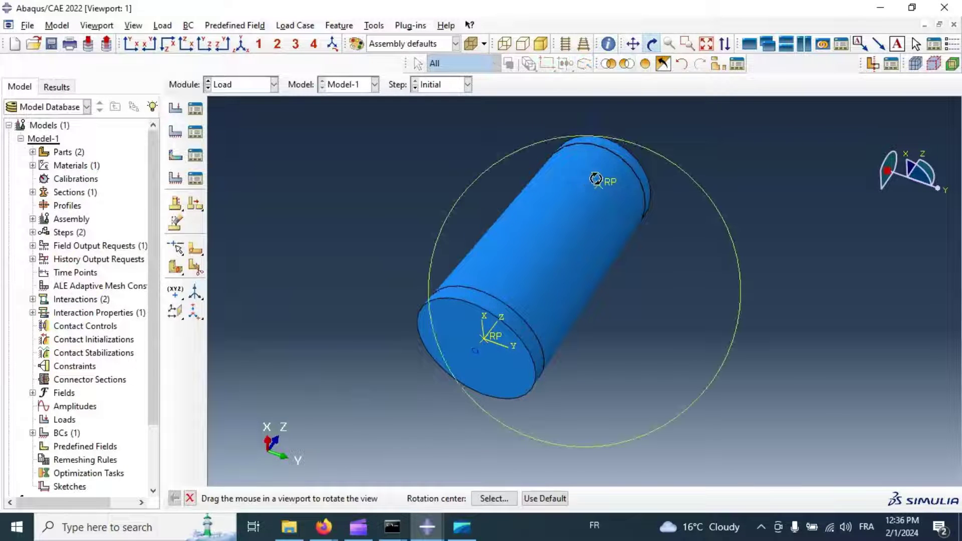
left_click_drag(594, 179, 555, 269)
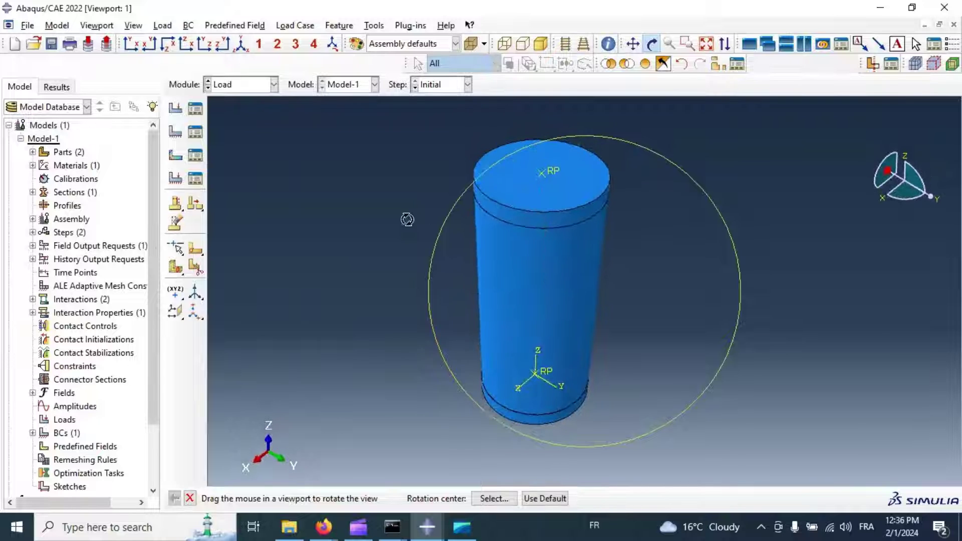
left_click(175, 131)
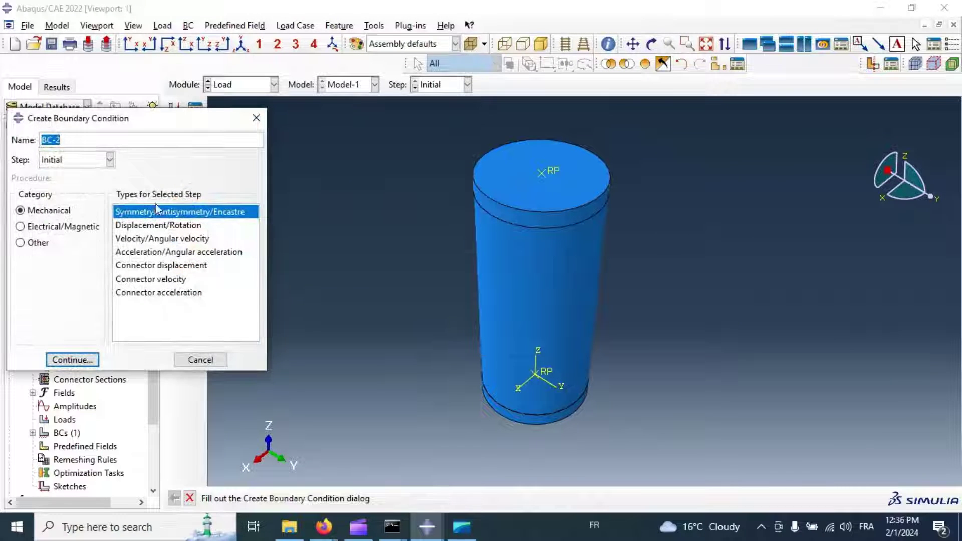
left_click(142, 226)
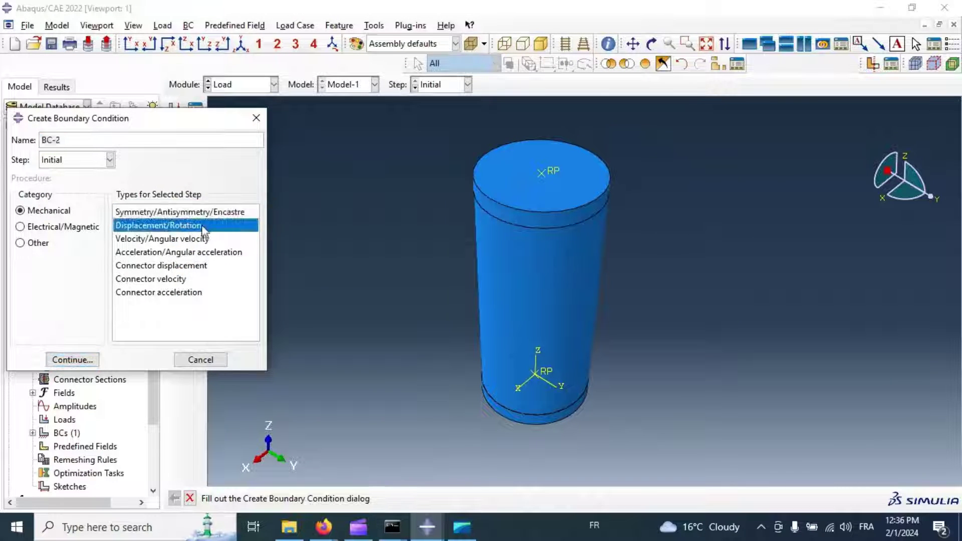
left_click(72, 360)
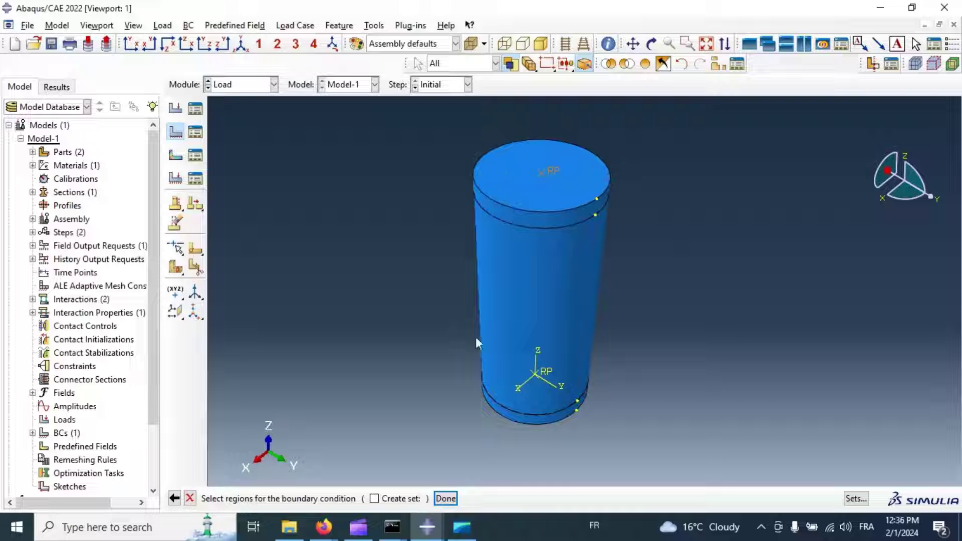
left_click(446, 499)
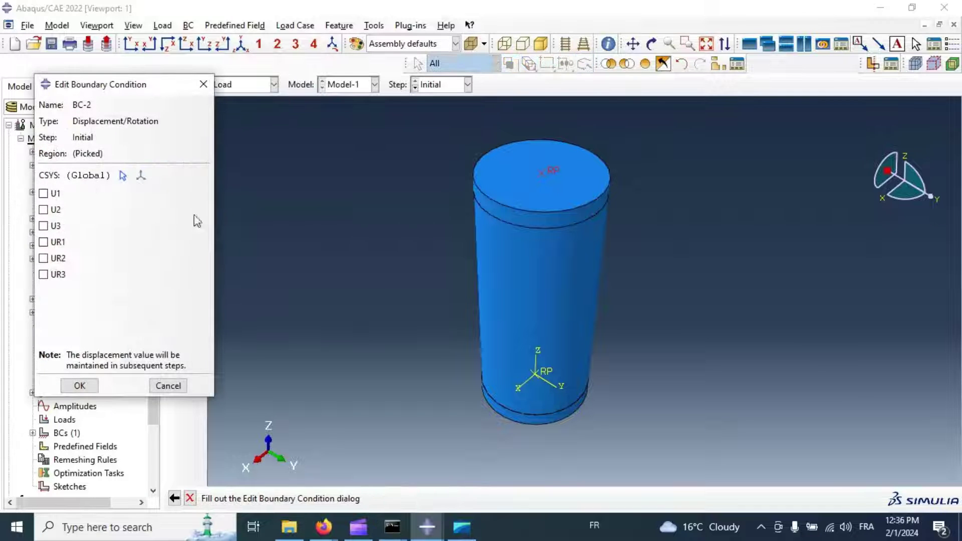
Step: Constrain U1, U2, UR1, UR2 and UR3 in the upper Pin's boundary condition, leaving U3 free, and save it
left_click(44, 193)
left_click(44, 209)
left_click(44, 242)
left_click(43, 258)
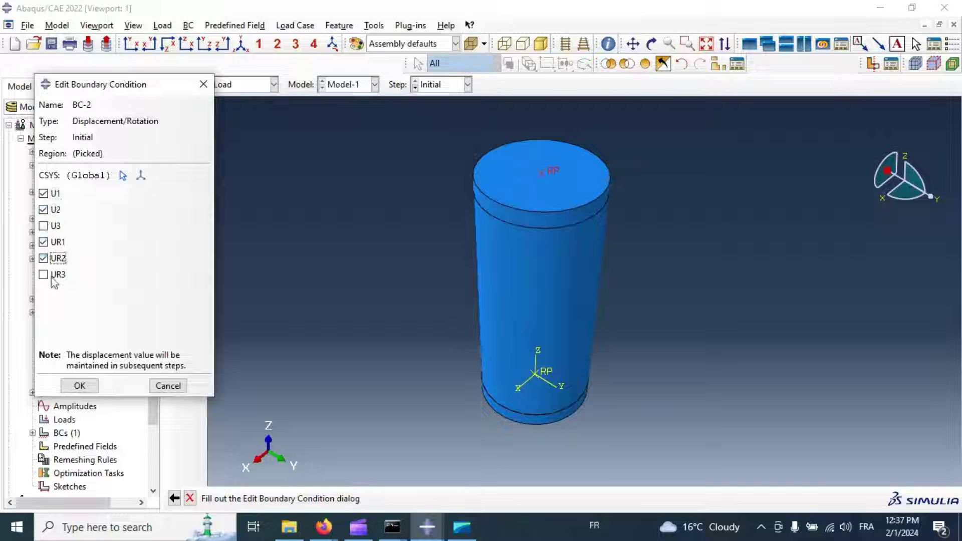
left_click(52, 276)
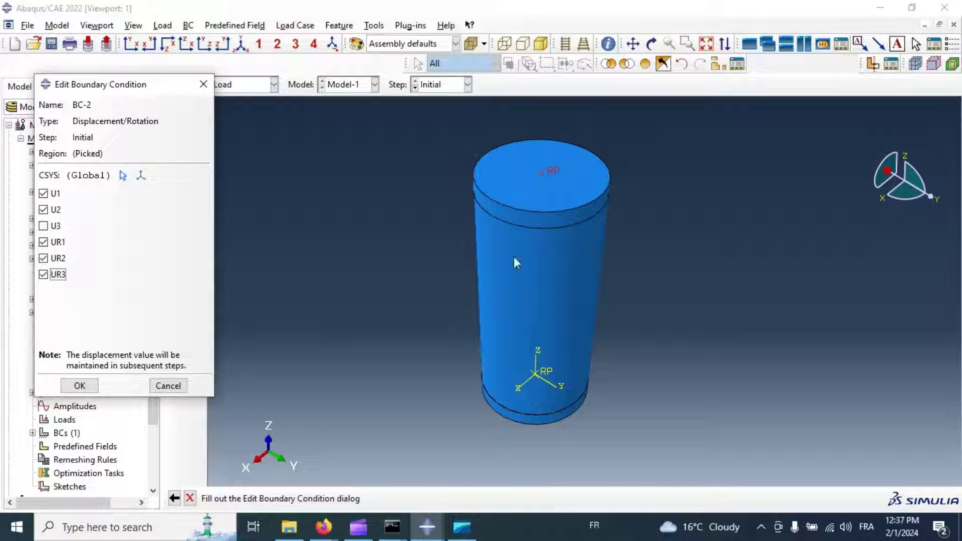
left_click(79, 386)
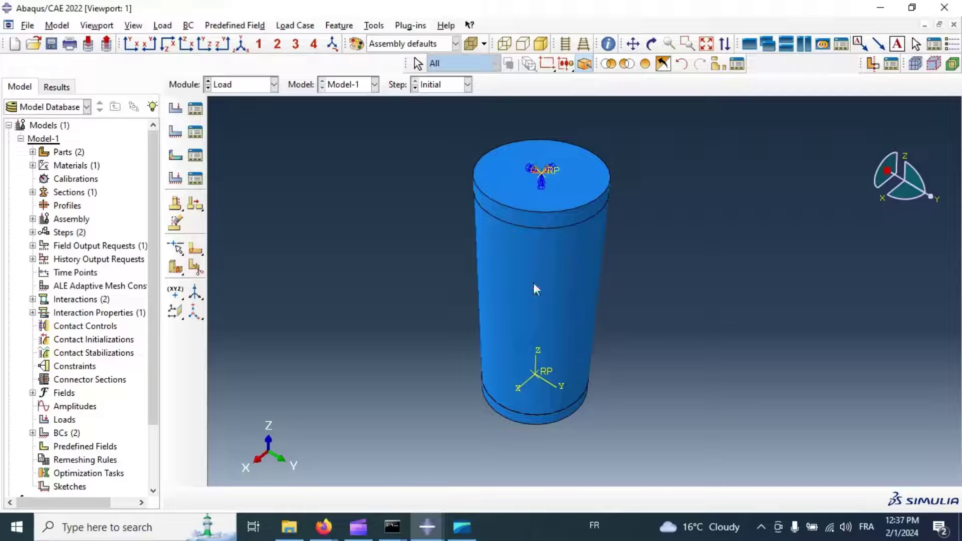
Step: Create another Displacement/Rotation boundary condition in Step-1 on the upper Pin's reference point
left_click(196, 131)
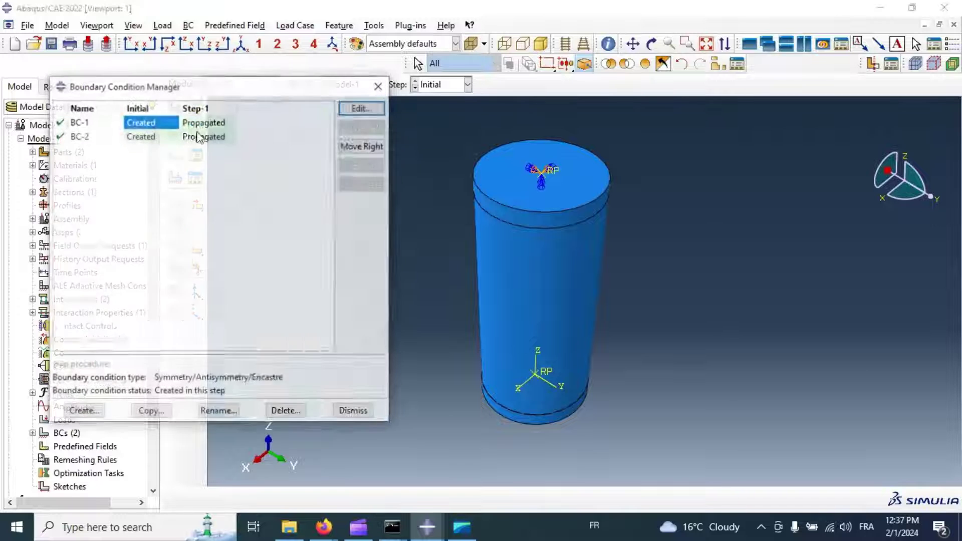
left_click(84, 412)
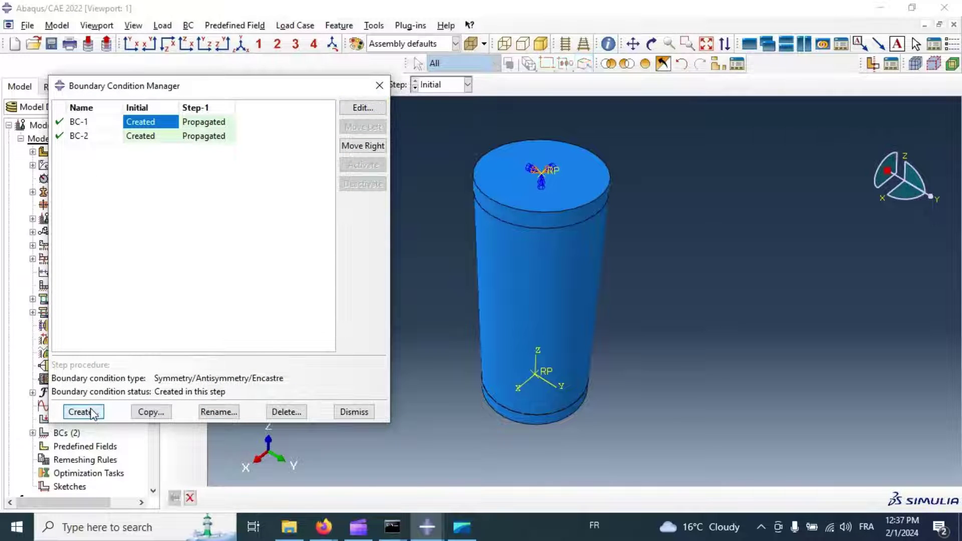
left_click(73, 161)
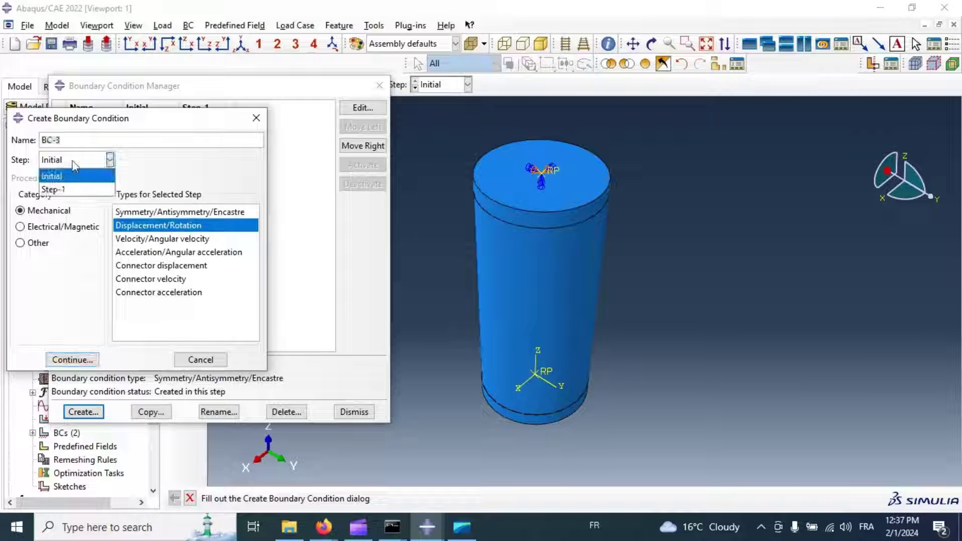
left_click(66, 189)
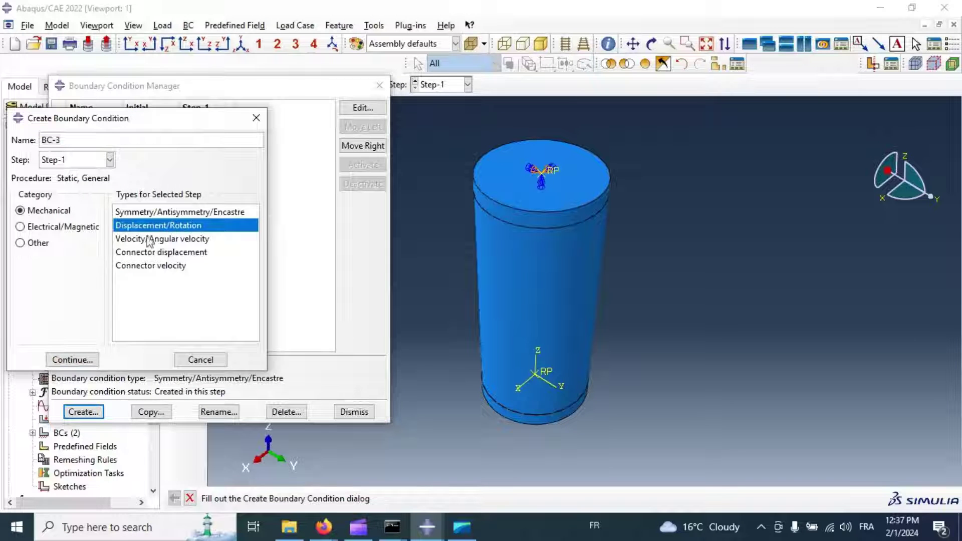
left_click(75, 360)
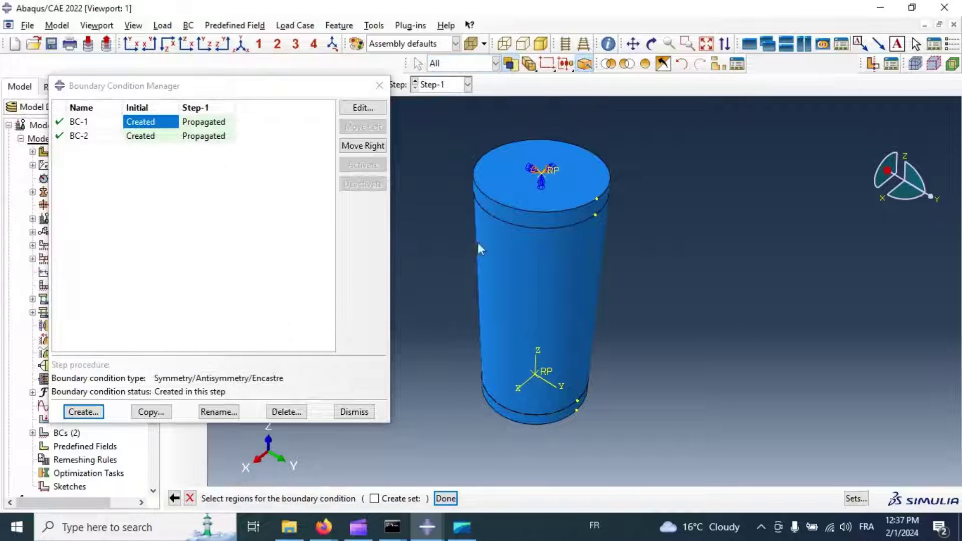
left_click(548, 172)
left_click(445, 499)
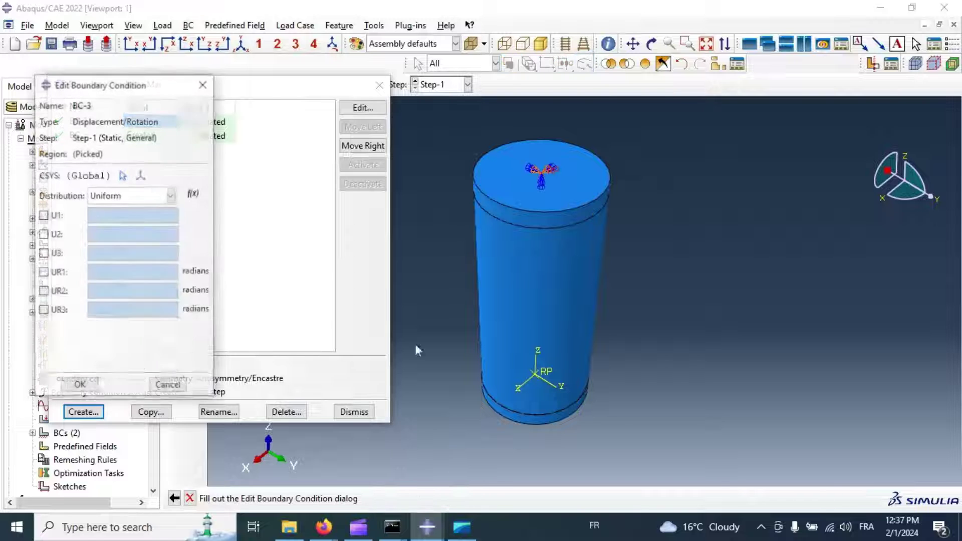
Step: Prescribe a U3 displacement of -1 for the Step-1 boundary condition, save it and close the Boundary Condition Manager
left_click(112, 257)
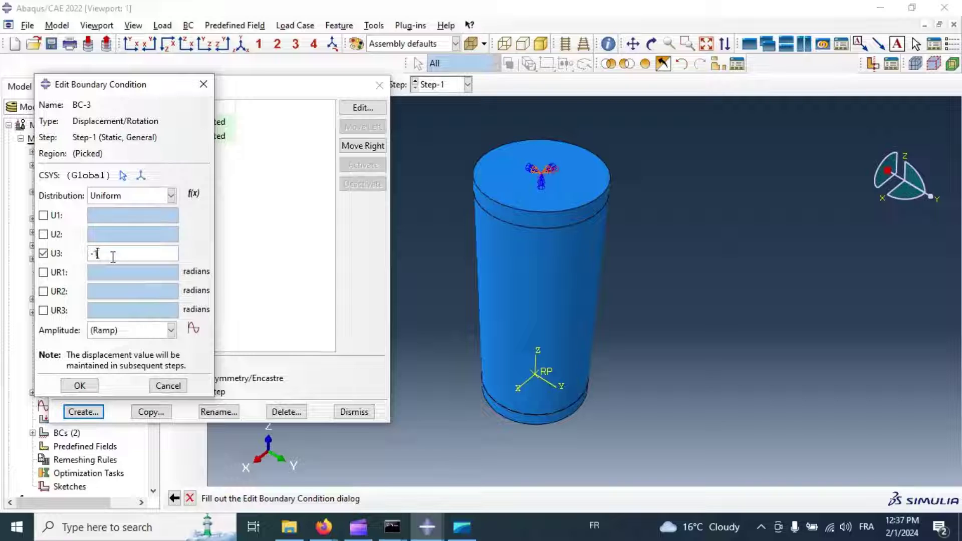
left_click(80, 385)
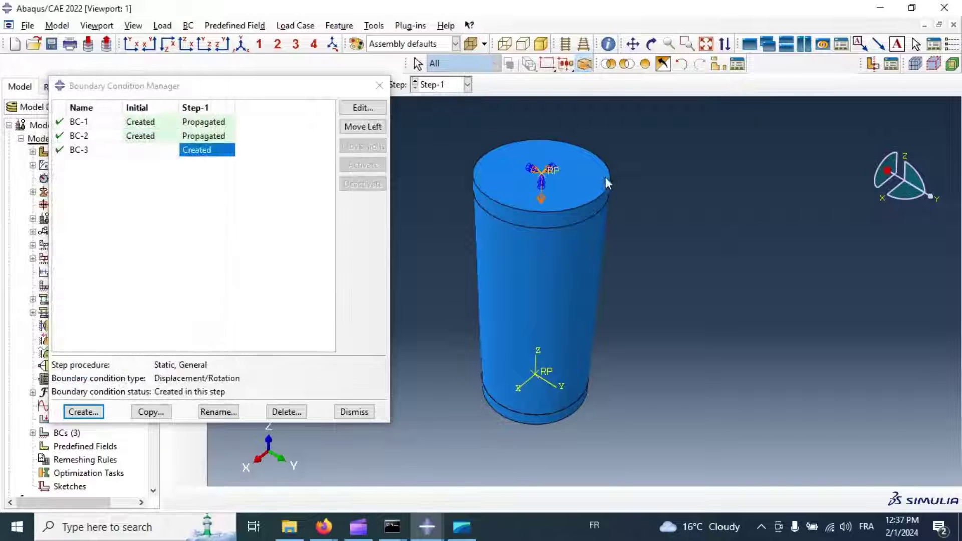
left_click(354, 412)
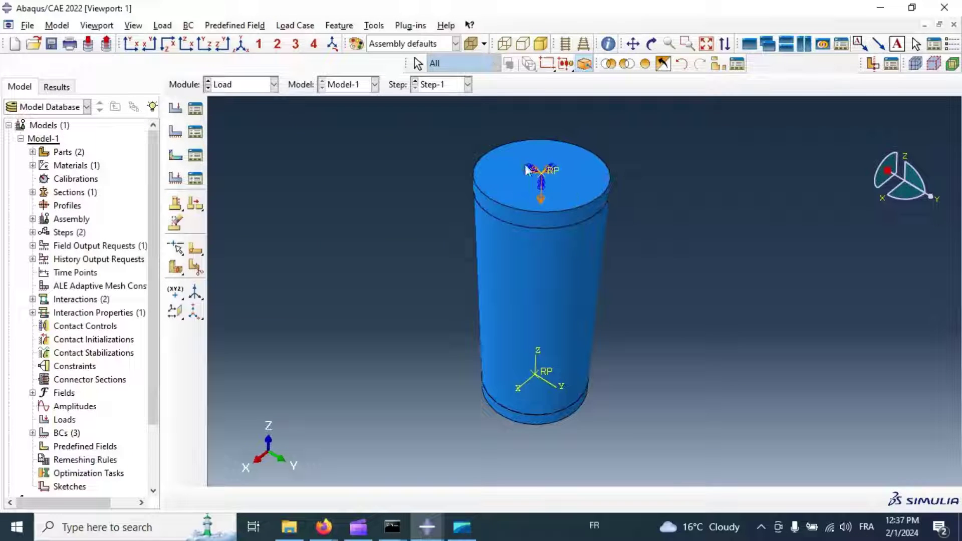
Step: Switch to the Mesh module and seed the Cylinder part with an approximate global size of 5
left_click(246, 85)
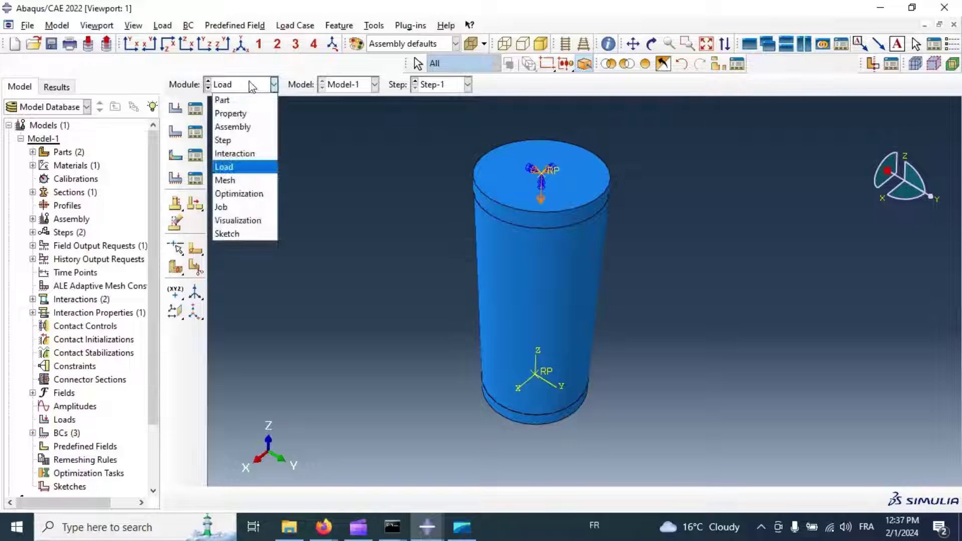
left_click(224, 180)
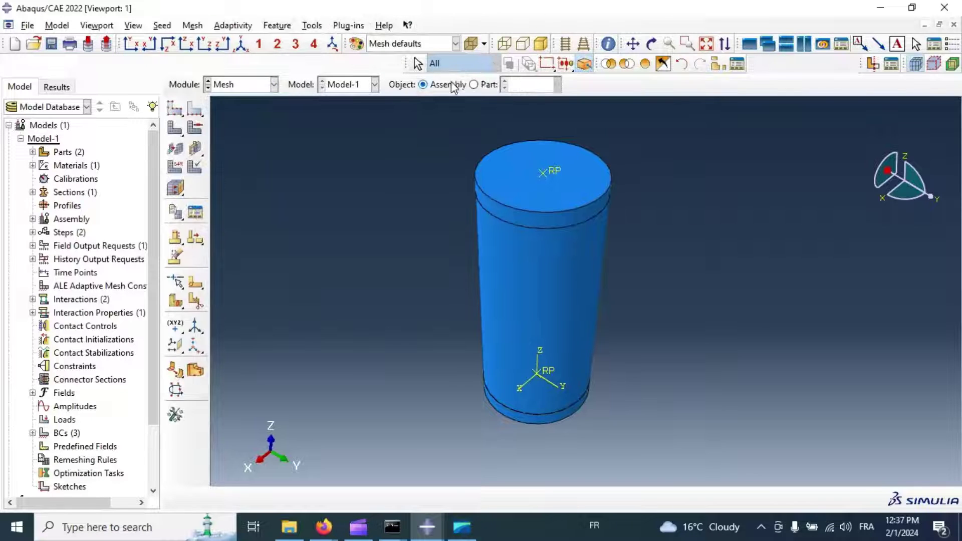
left_click(474, 84)
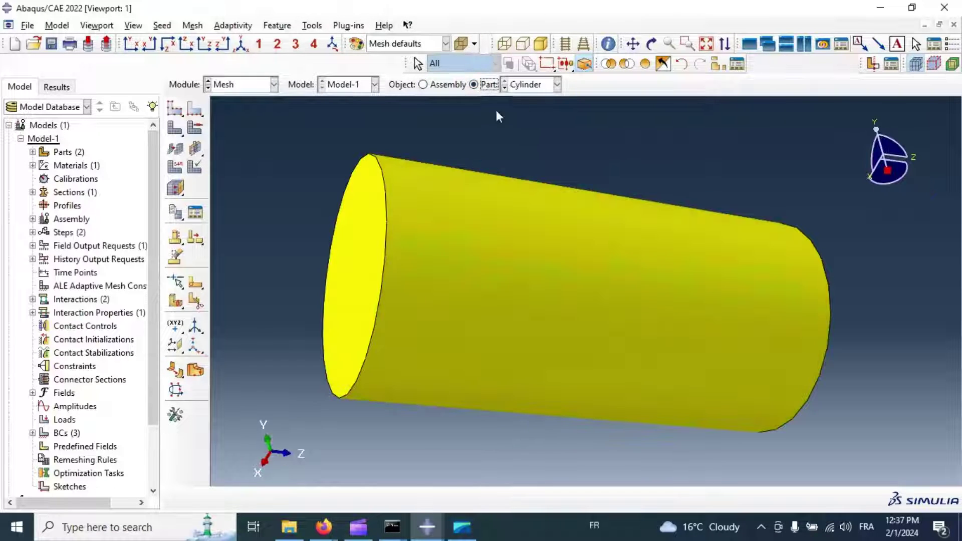
left_click(175, 108)
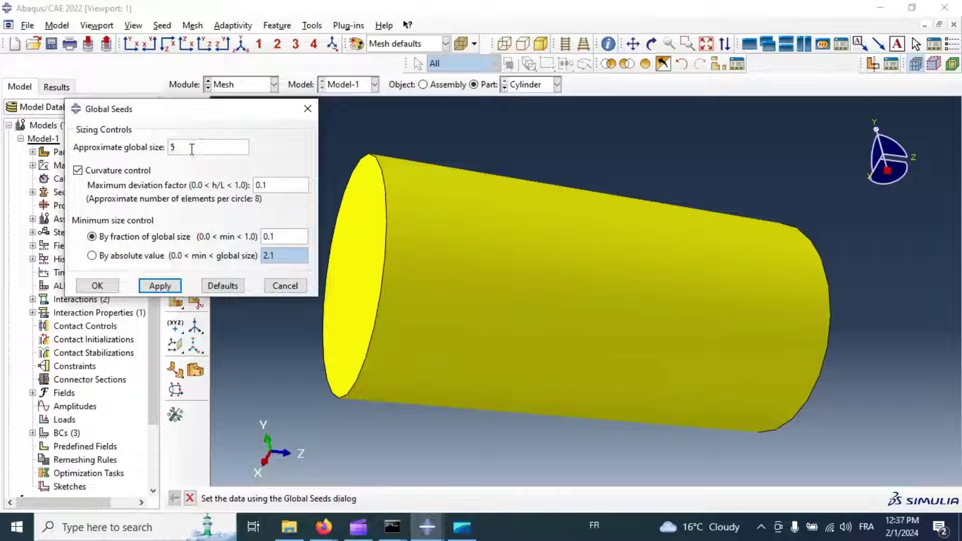
left_click(98, 287)
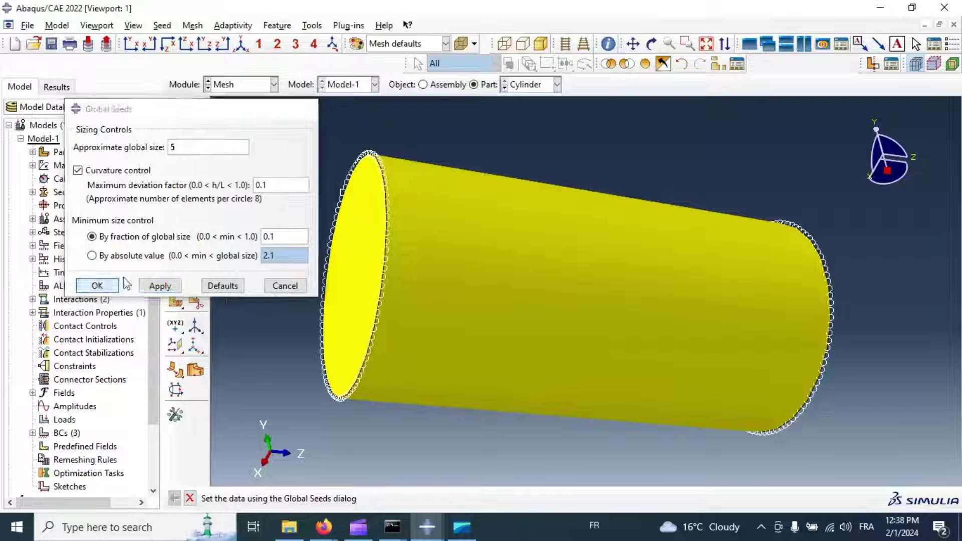
Step: Mesh the Cylinder part and inspect its mesh
left_click(175, 128)
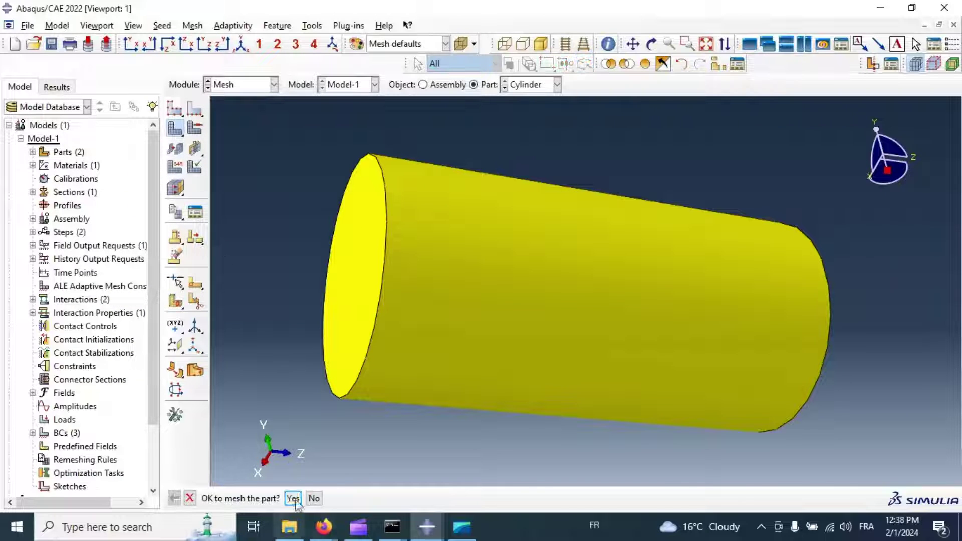
left_click(293, 498)
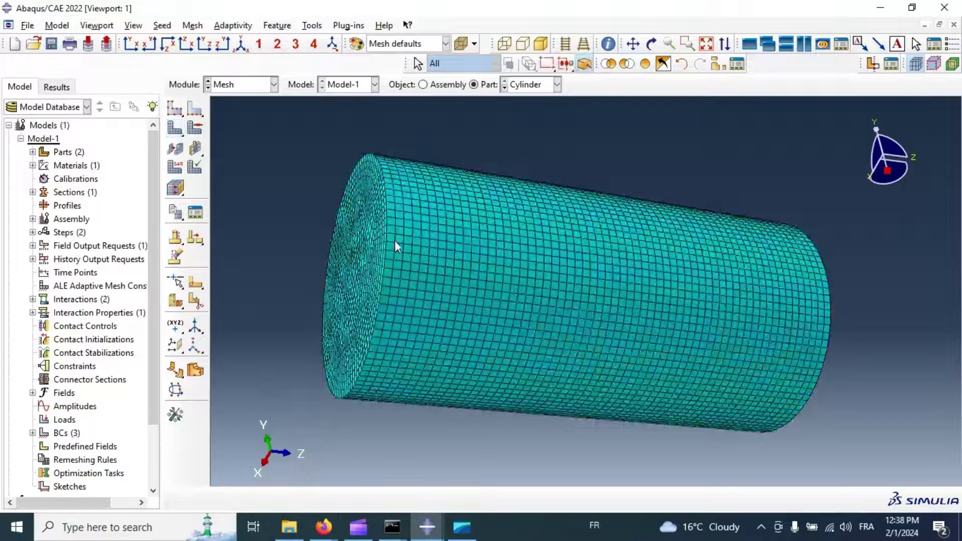
left_click(652, 44)
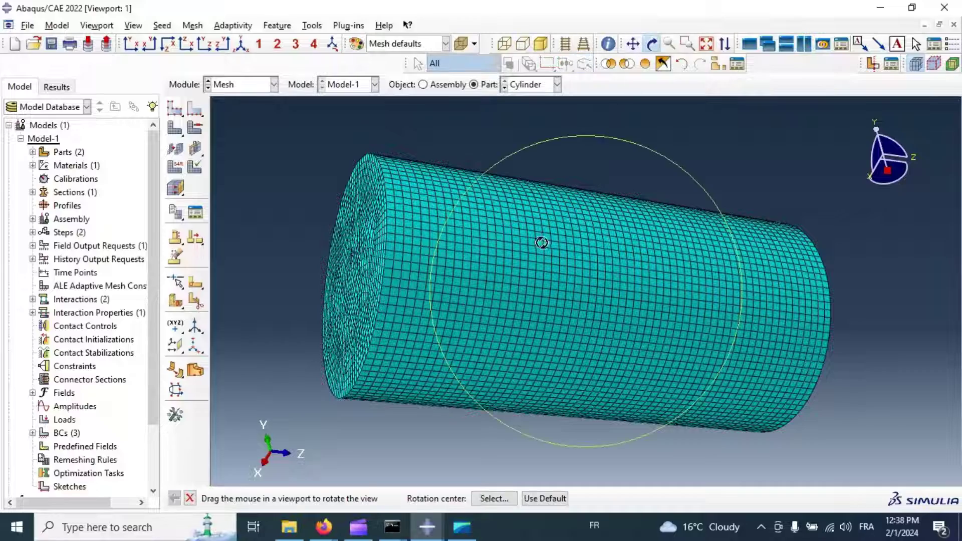
mouse_move(542, 240)
left_mouse_down()
mouse_move(683, 276)
mouse_move(544, 251)
left_mouse_up()
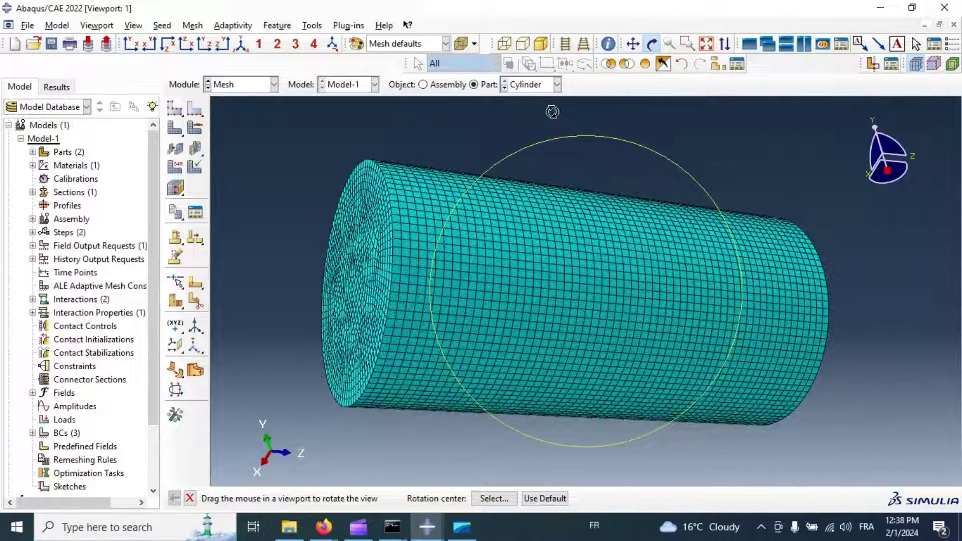
Step: Seed the Pin part with an approximate global size of 10
left_click(526, 85)
left_click(526, 98)
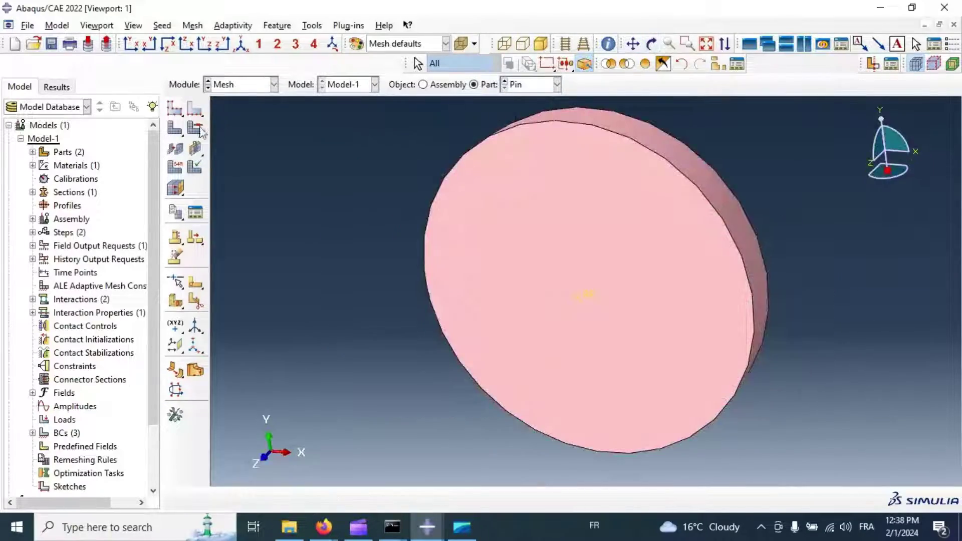
left_click(195, 128)
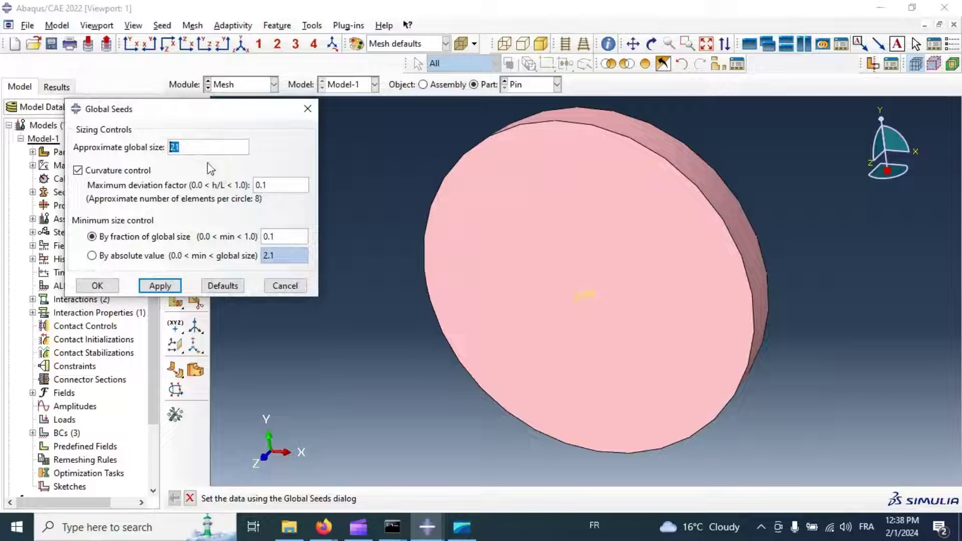
left_click(160, 286)
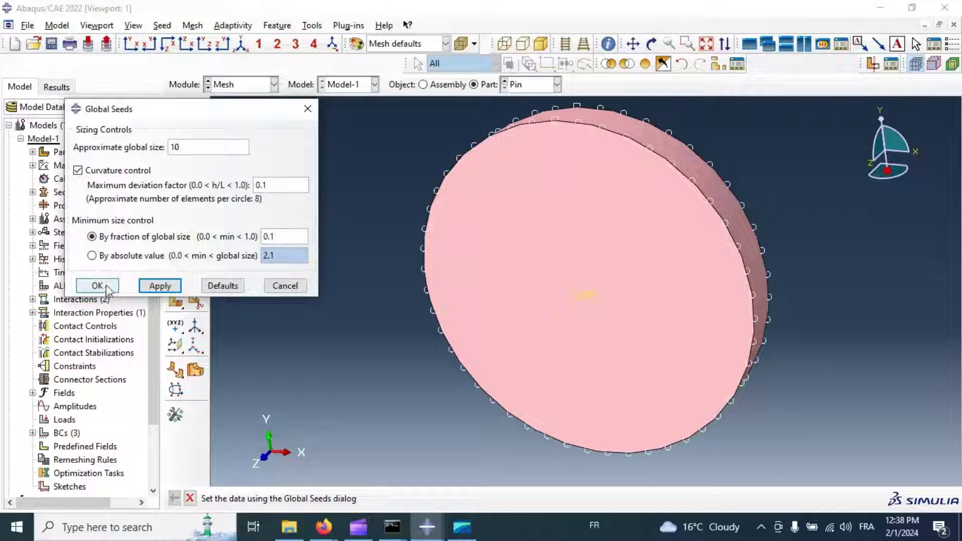
left_click(97, 285)
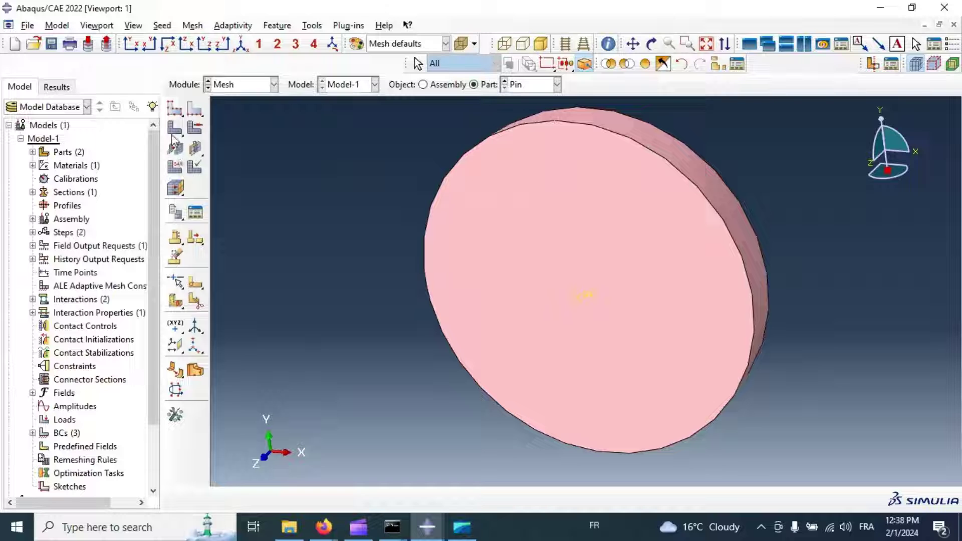
Step: Mesh the Pin part and display the meshed assembly
left_click(174, 131)
left_click(294, 499)
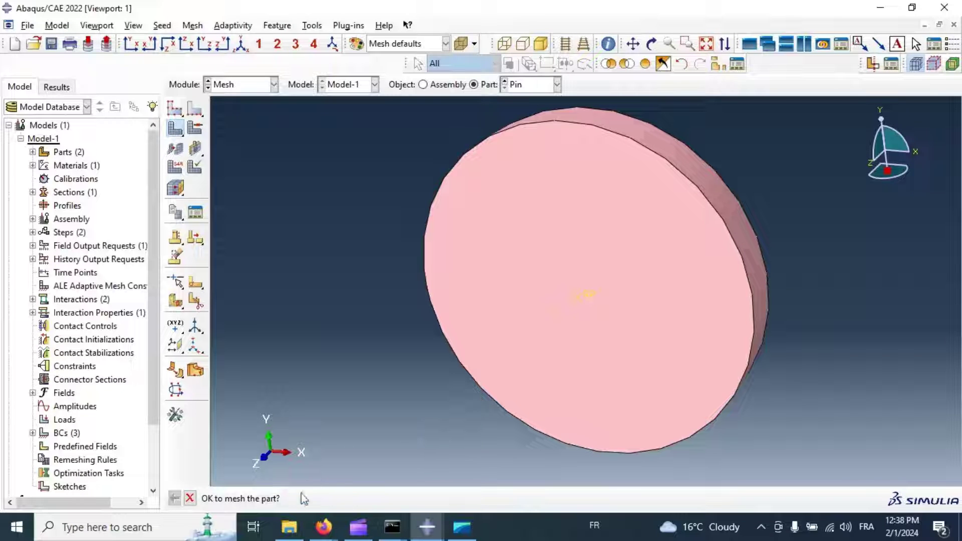
left_click(429, 86)
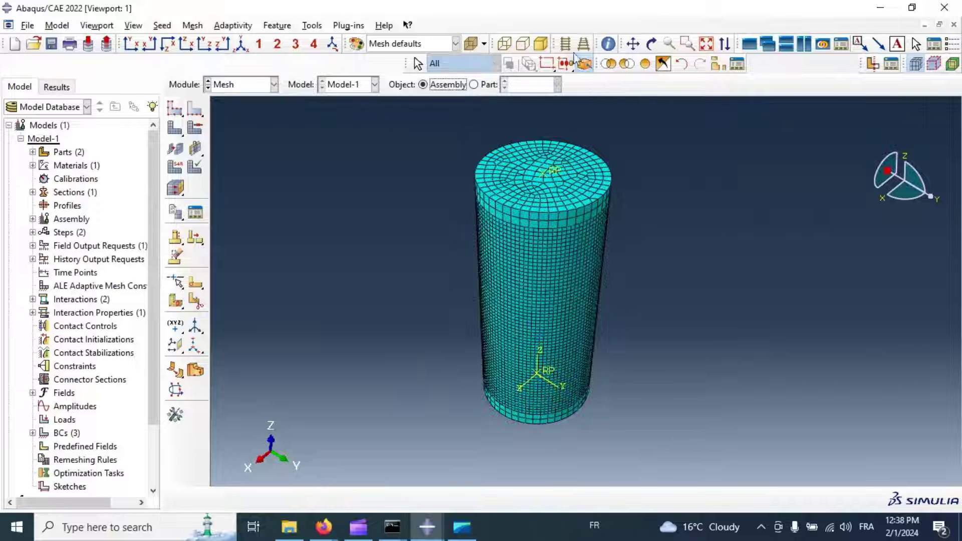
Step: Assign linear 3D Stress C3D8R elements to the Cylinder part, with element deletion enabled and Max Degradation set to a specified value
left_click(485, 85)
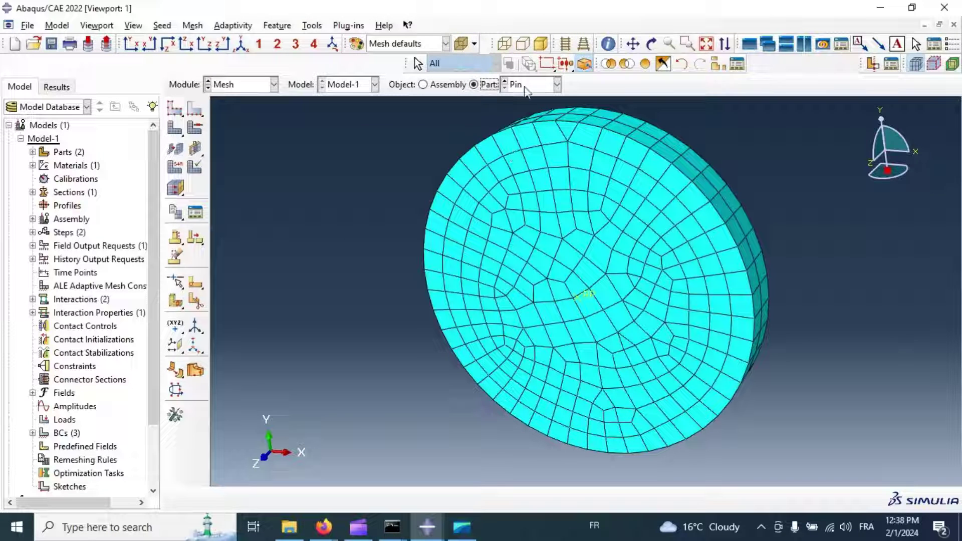
left_click(525, 87)
left_click(528, 98)
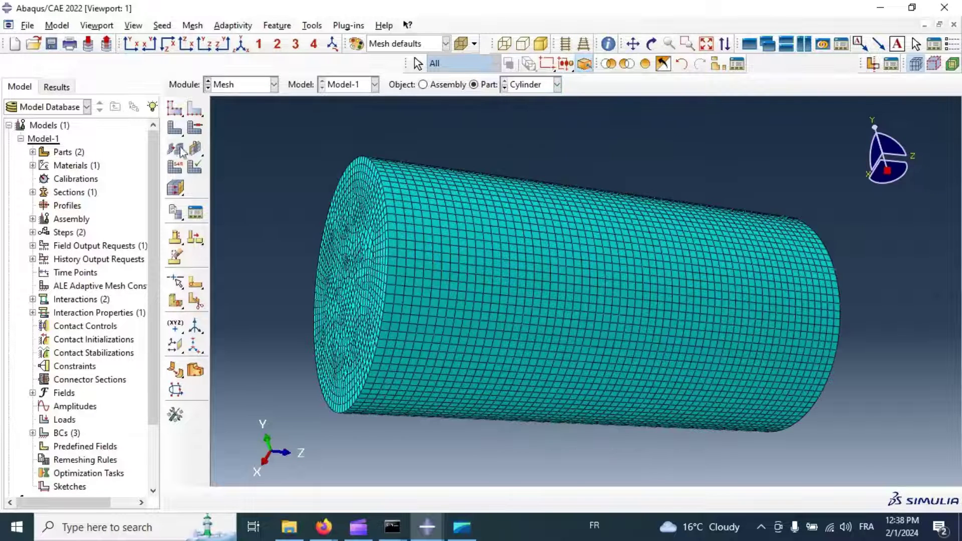
left_click(175, 167)
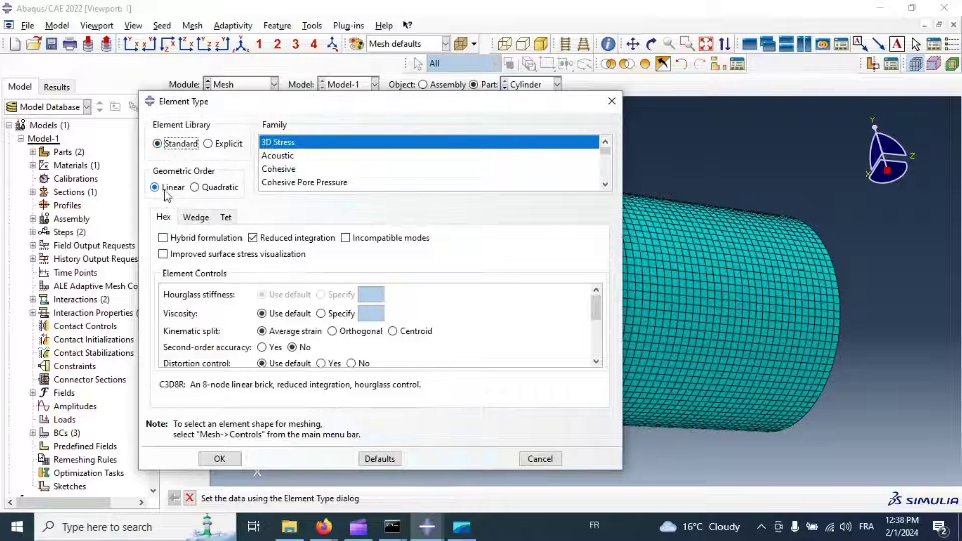
scroll(284, 319, "down", 5)
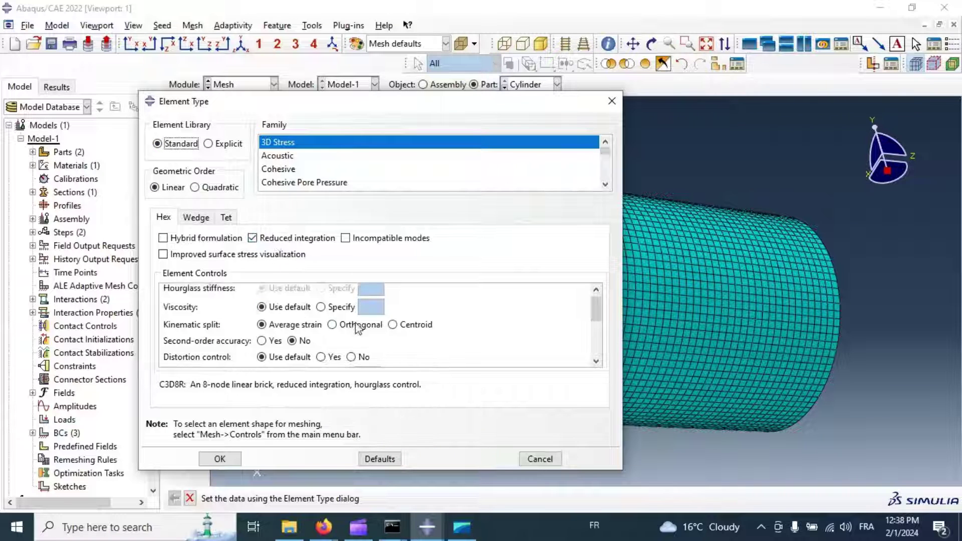
scroll(370, 345, "down", 4)
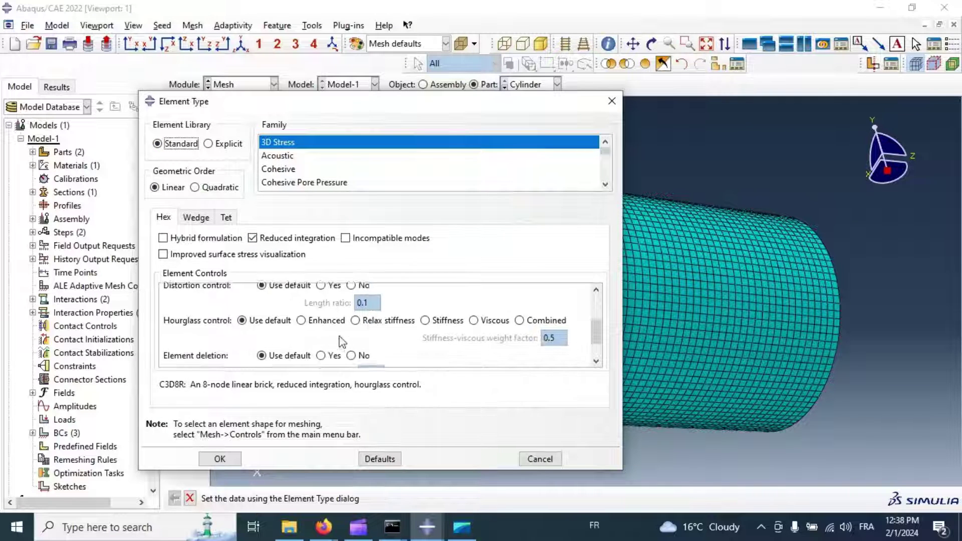
left_click(321, 324)
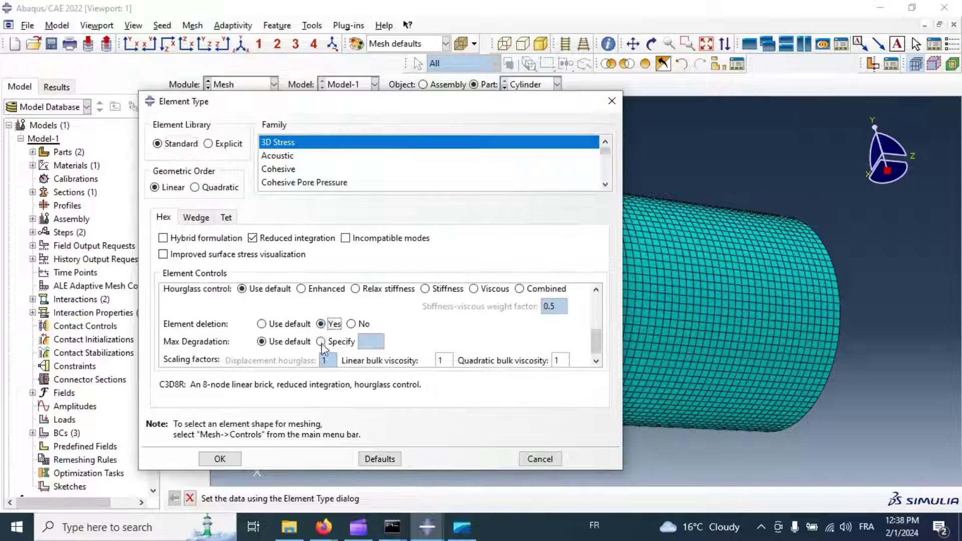
left_click(320, 341)
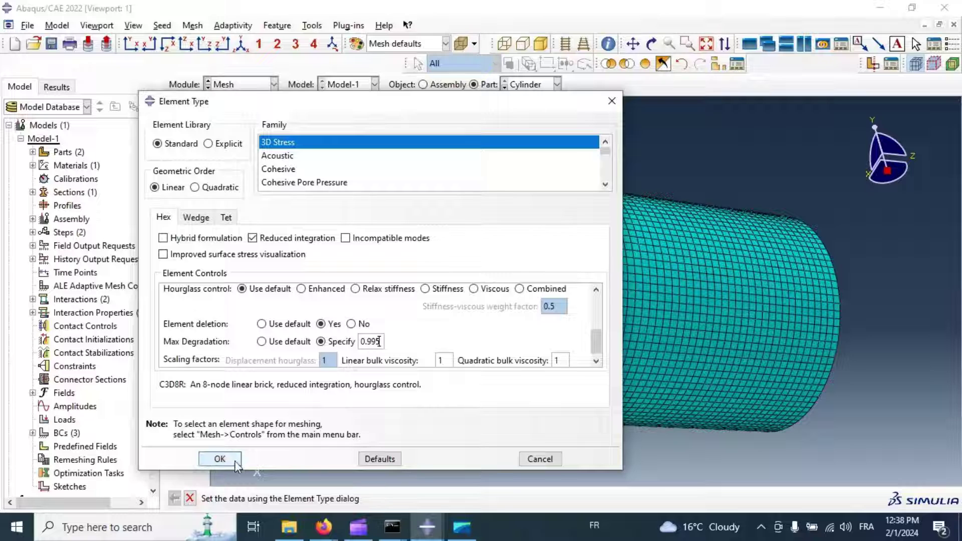
left_click(220, 459)
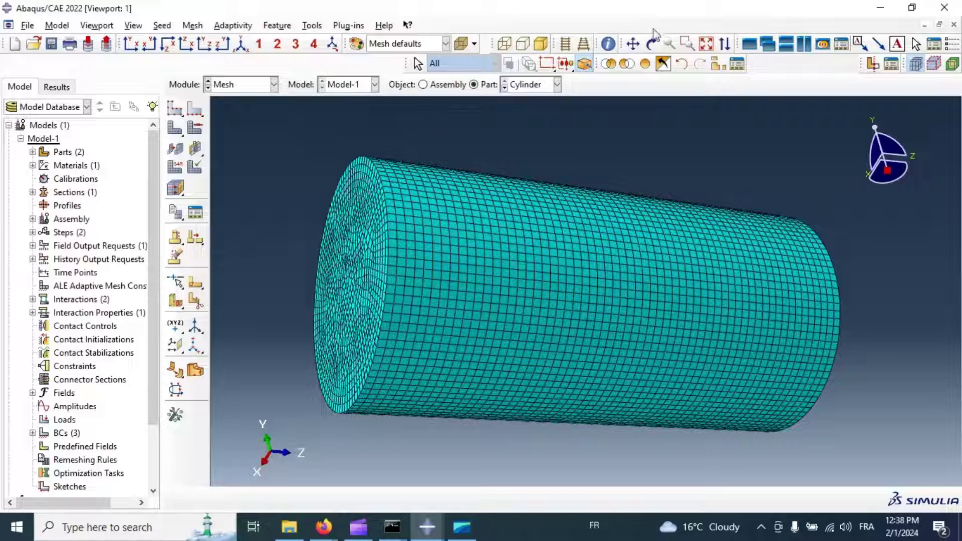
left_click(652, 44)
left_click_drag(617, 122, 708, 294)
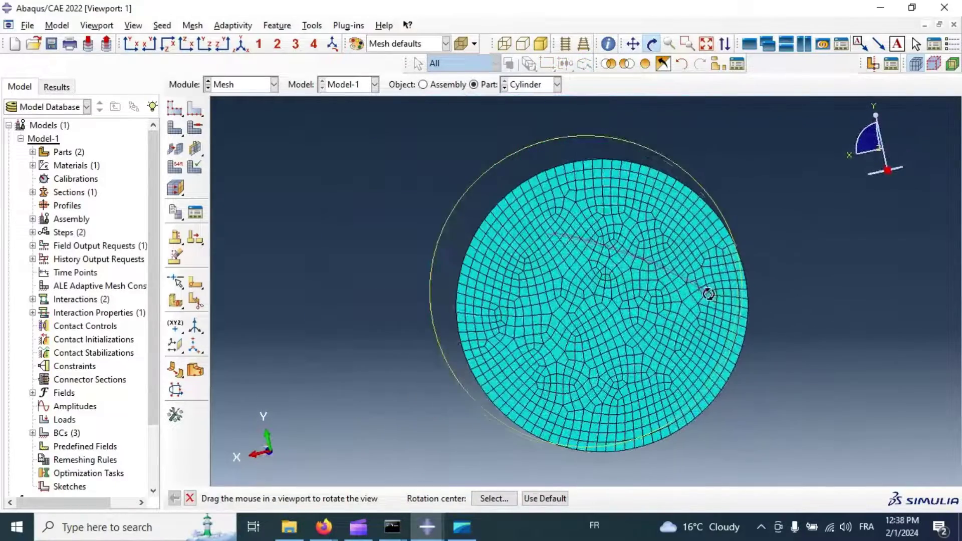
Step: Create a full-analysis job named CompressionTest from Model-1 in the Job module, keeping the default settings
left_click(245, 86)
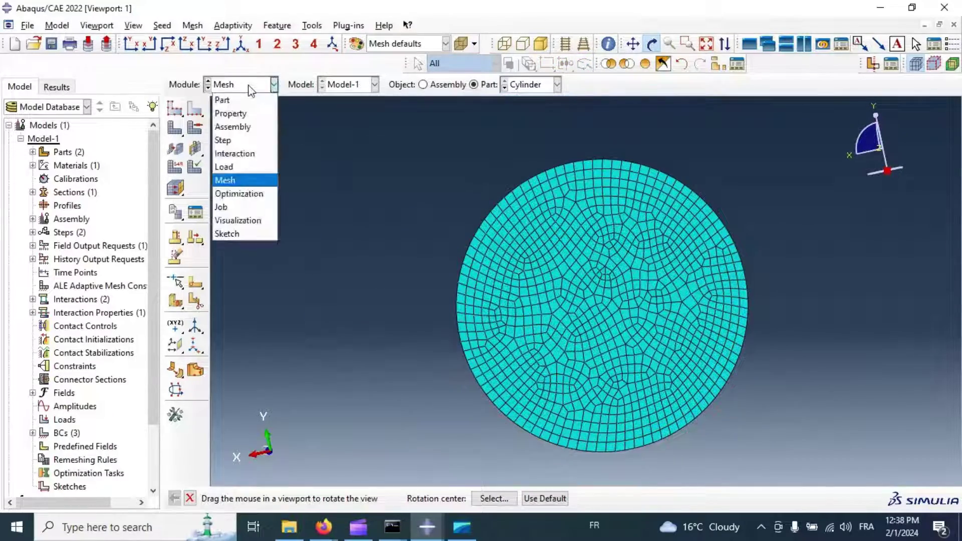
left_click(237, 205)
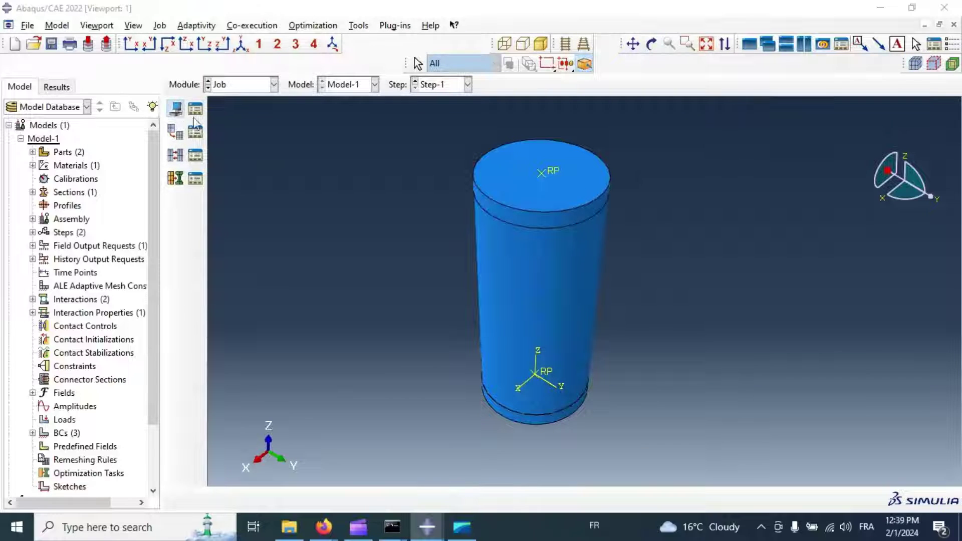
left_click(176, 109)
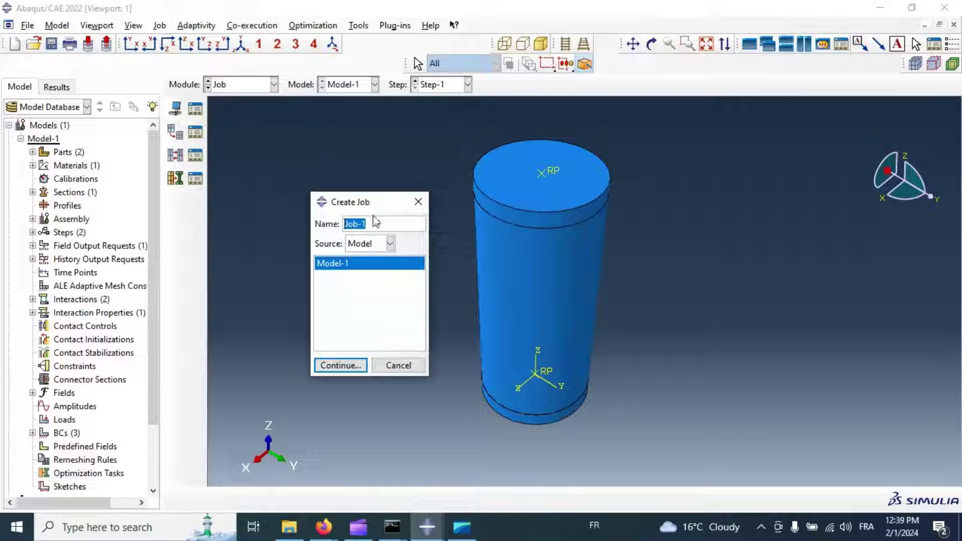
type("C")
type("ompressionTest")
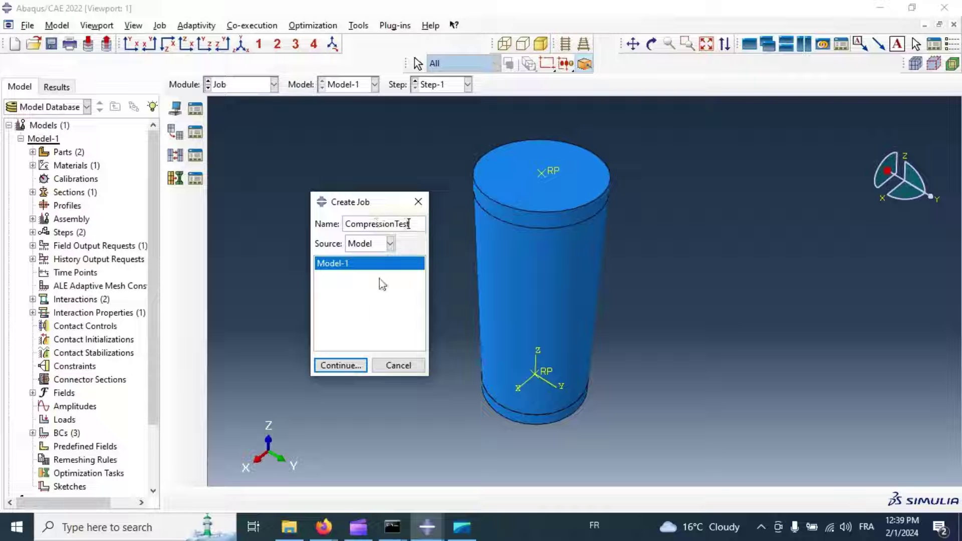
left_click(354, 366)
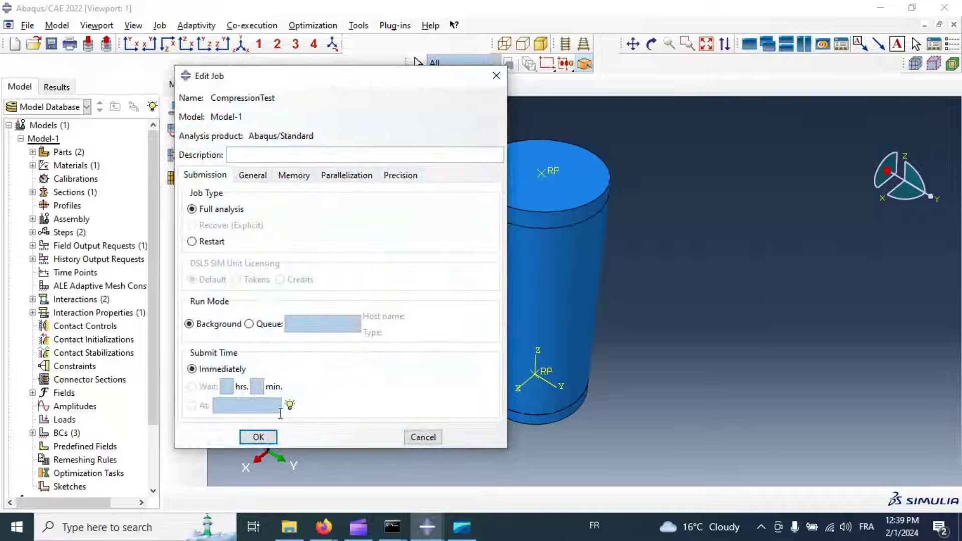
left_click(259, 437)
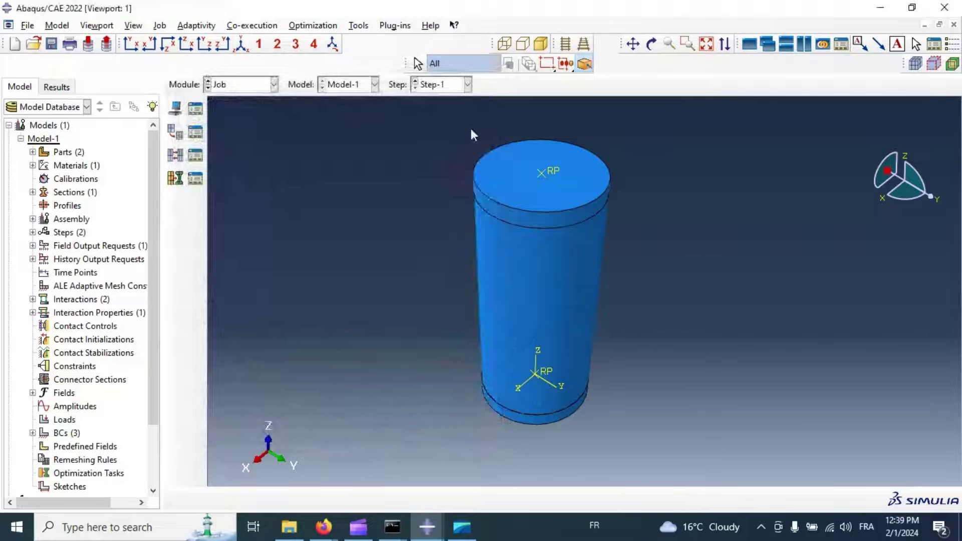
Step: Run a data check on the CompressionTest job and continue it with the analysis
left_click(199, 111)
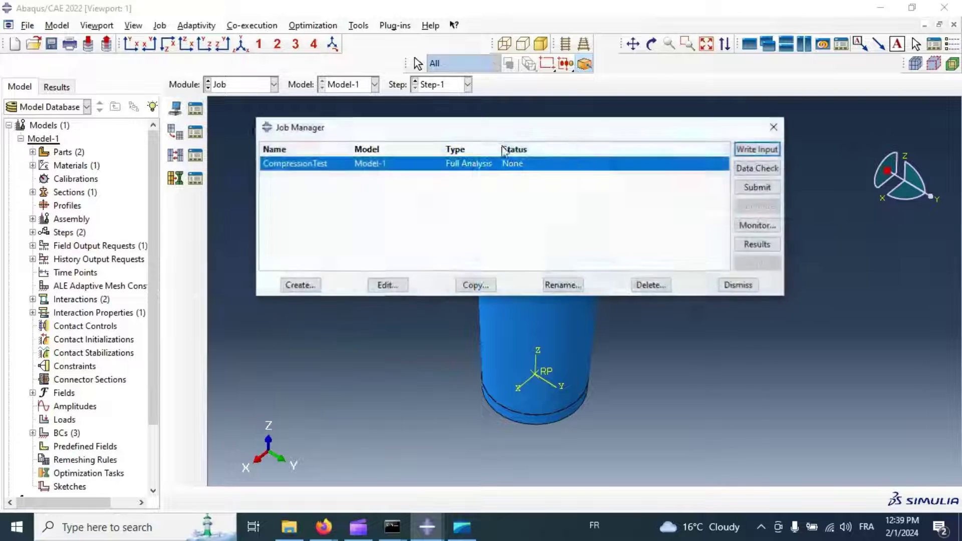
left_click(774, 173)
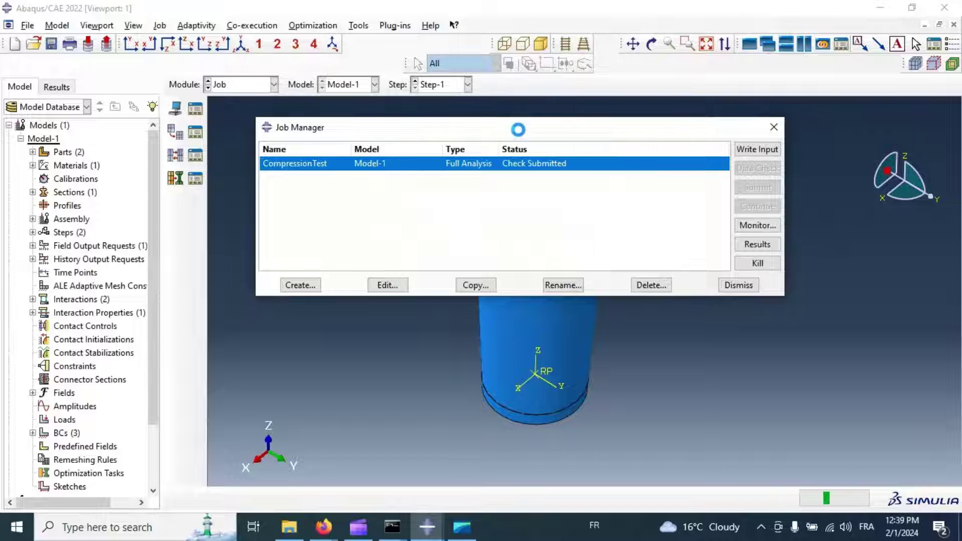
left_click_drag(518, 130, 489, 129)
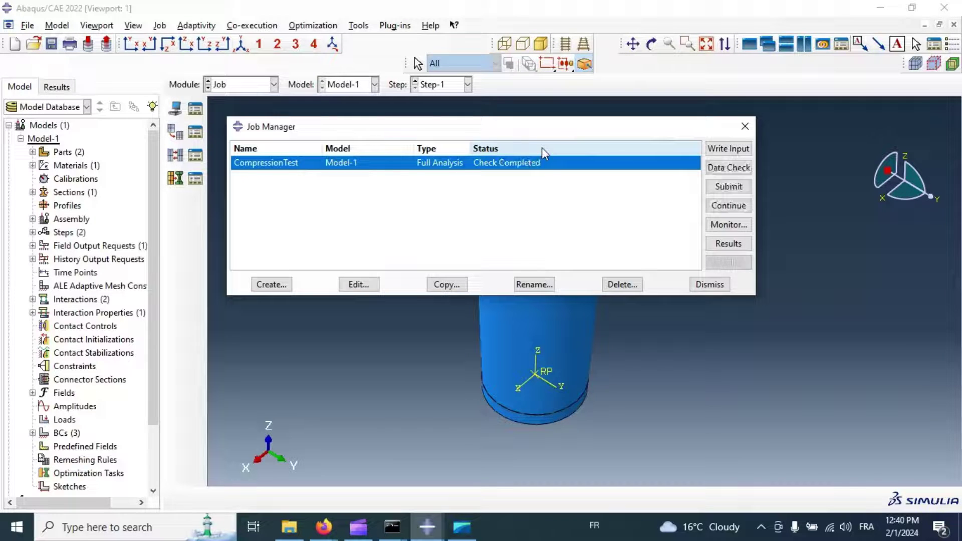
left_click(740, 212)
Step: Open the results of the concrete3 job in the Visualization module
left_click(67, 193)
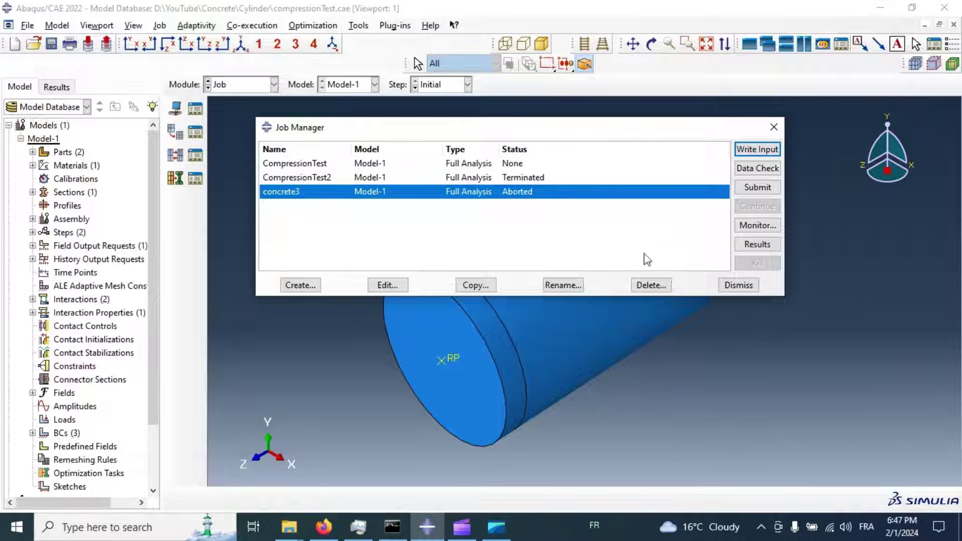
left_click(757, 245)
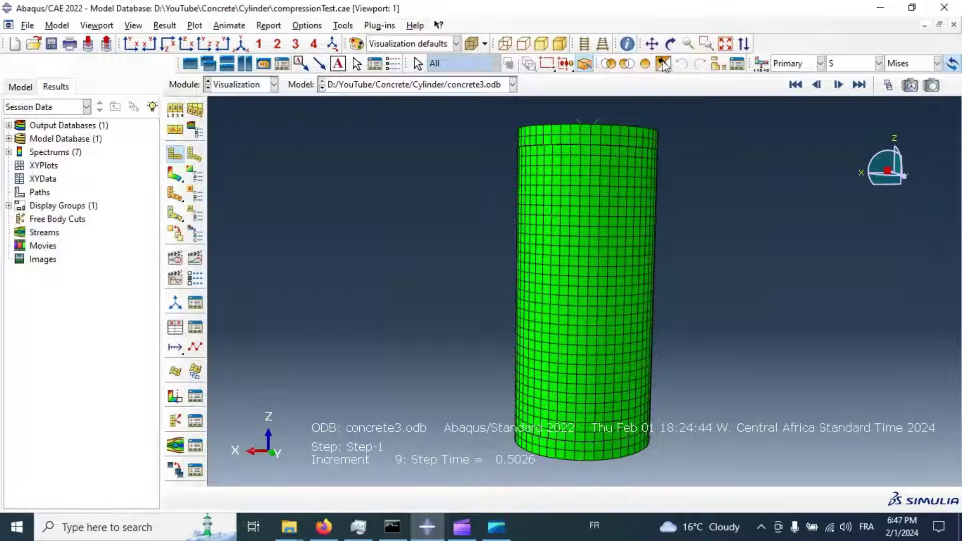
Step: Restrict the visible edges of the results plot to free edges in the common plot options
left_click(671, 44)
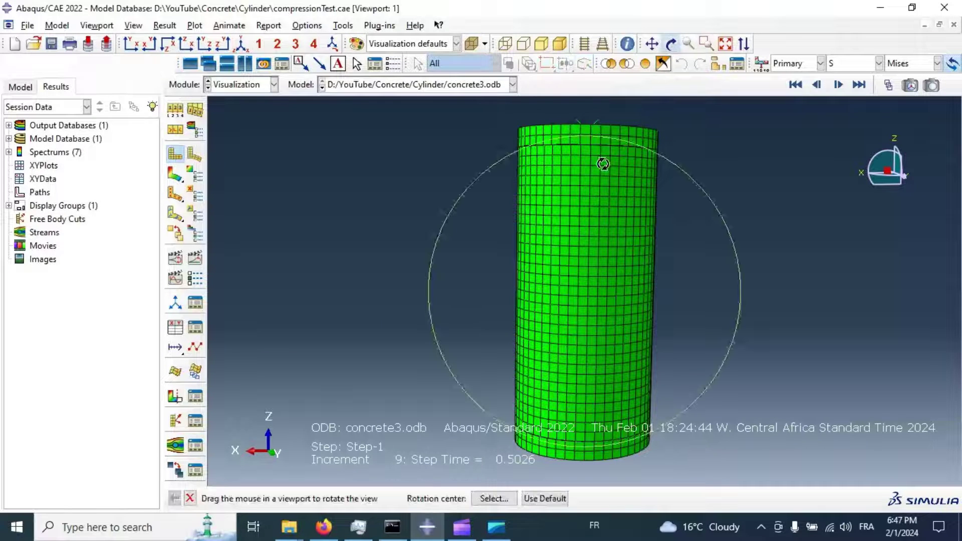
left_click_drag(603, 164, 645, 129)
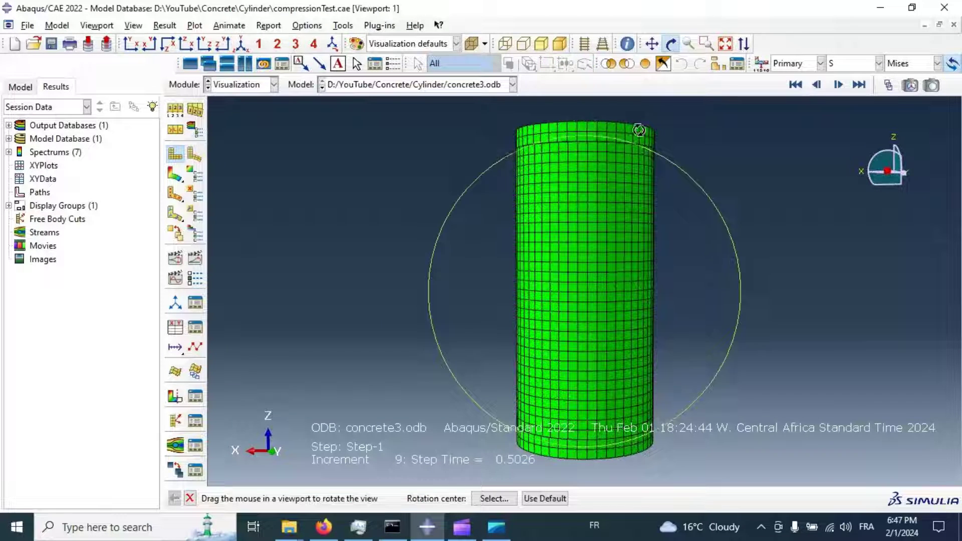
left_click(672, 45)
left_click(176, 110)
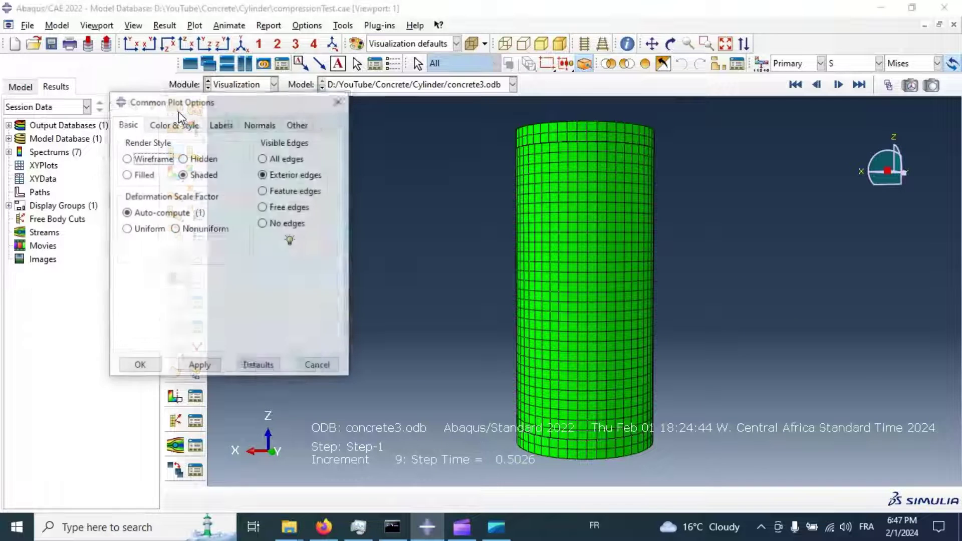
left_click(264, 207)
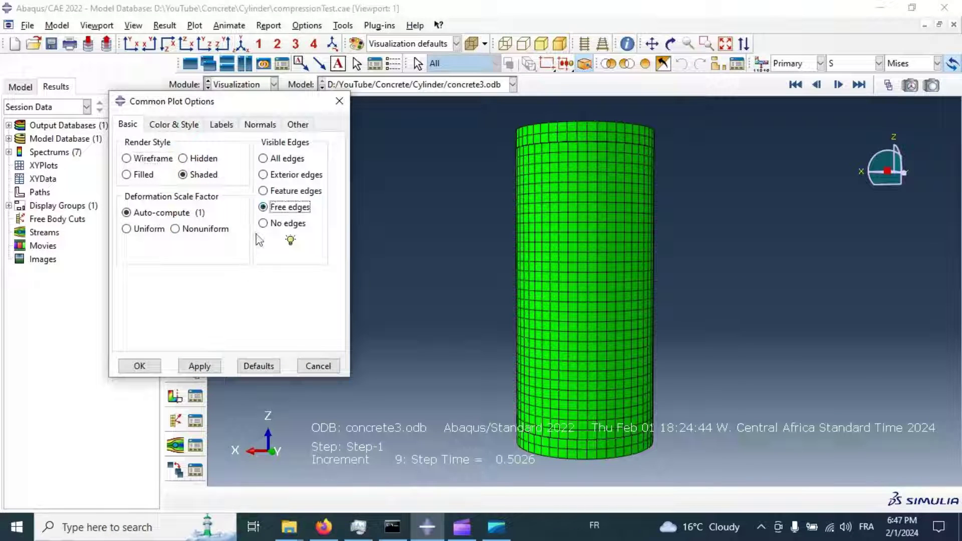
left_click(203, 365)
left_click(139, 366)
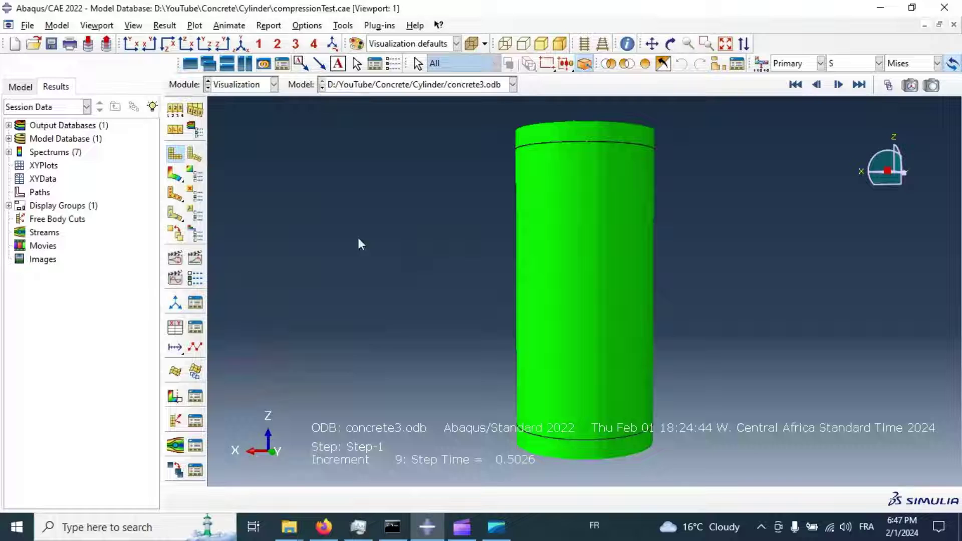
Step: Plot the Mises stress contours on the deformed shape and animate them over the time history
left_click(175, 174)
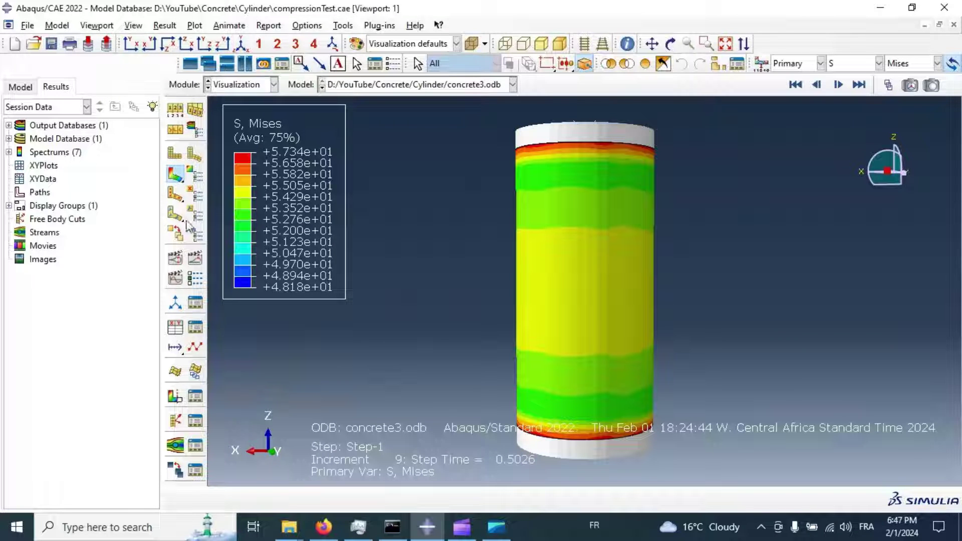
left_click(199, 258)
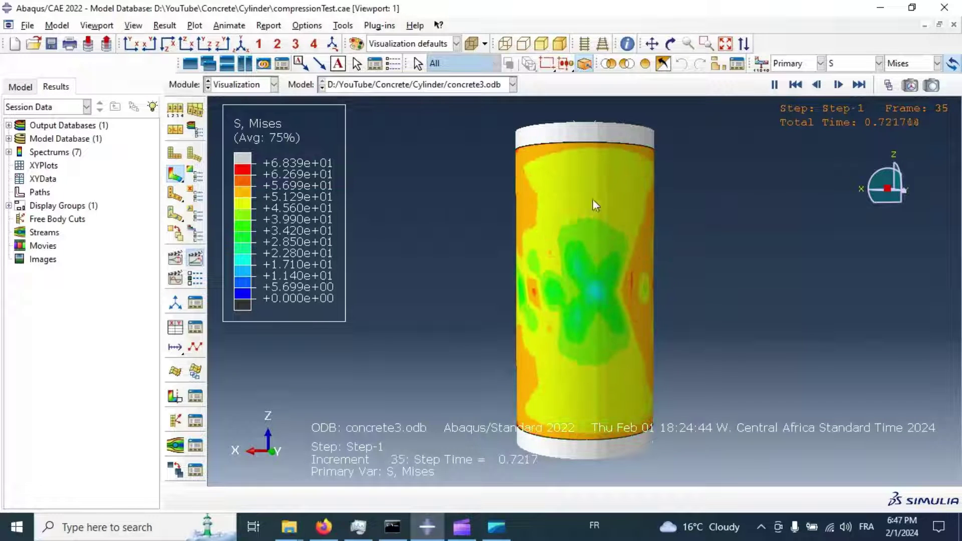
Step: Switch the animated contours to the DAMAGEC output and examine the compression damage around the cylinder
left_click(879, 63)
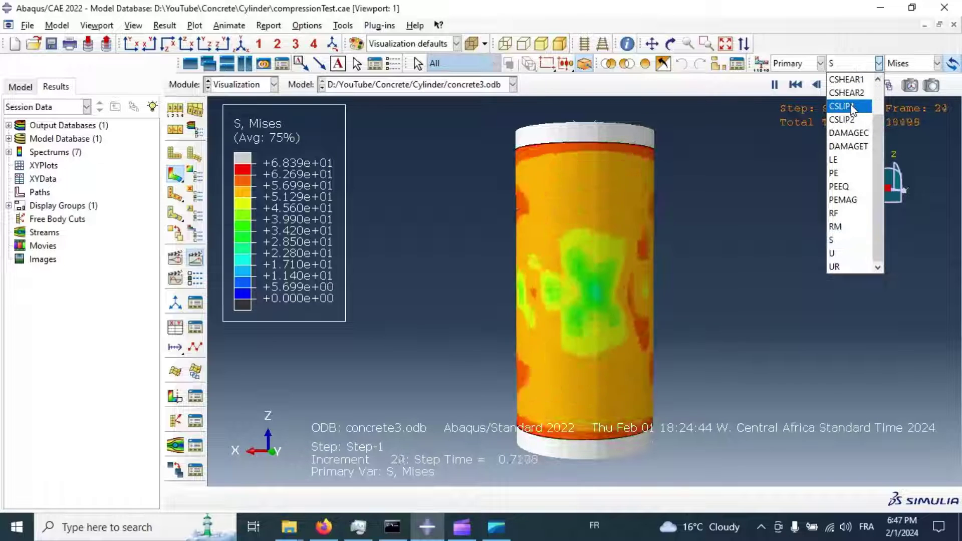
scroll(862, 178, "up", 3)
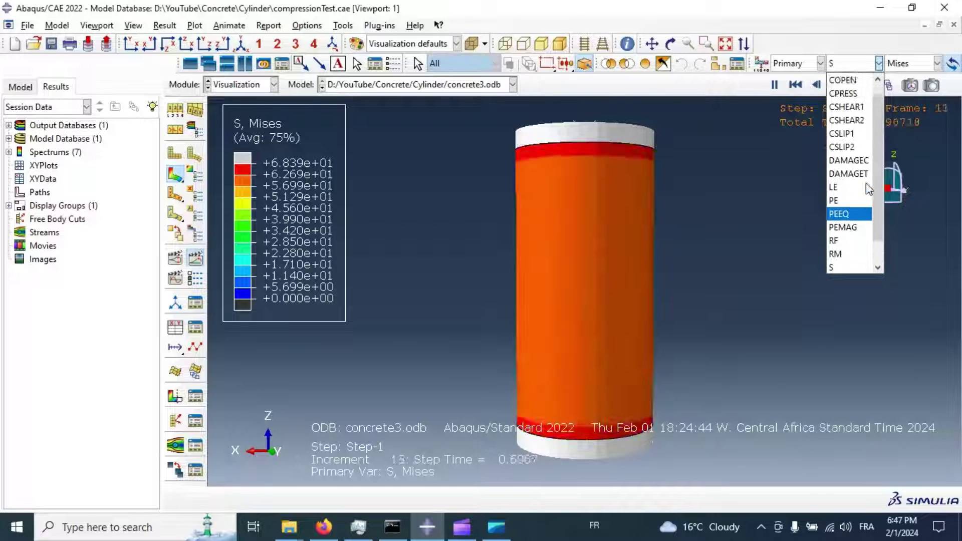
left_click(856, 174)
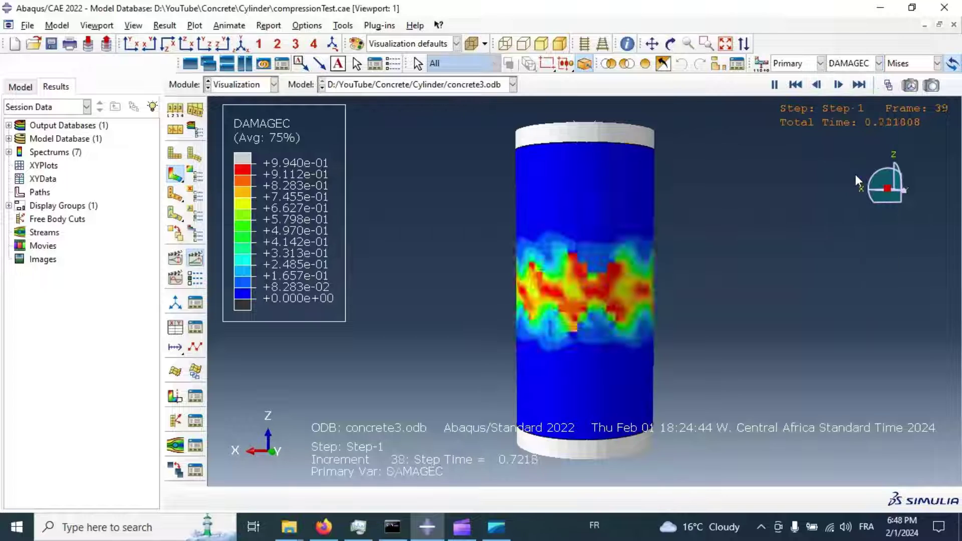
left_click(670, 44)
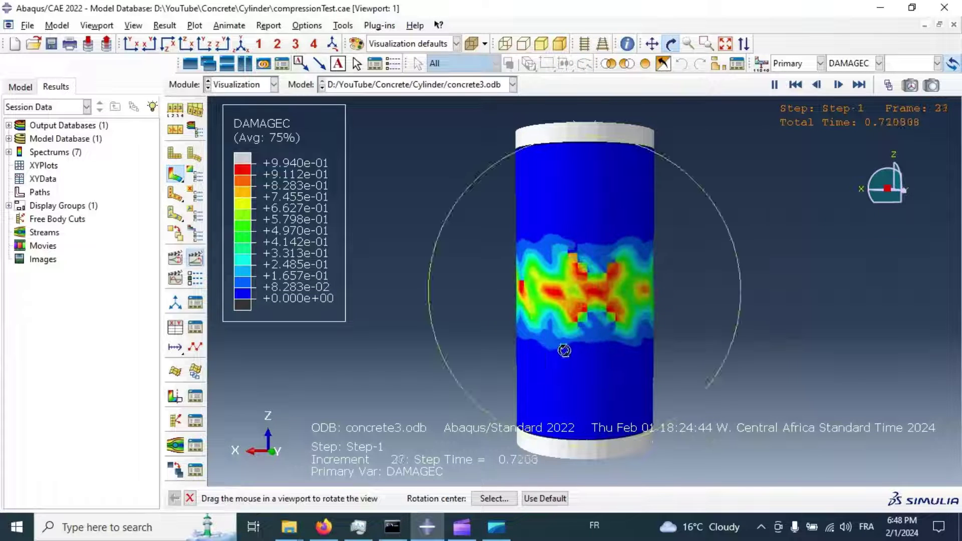
left_click_drag(563, 341, 636, 296)
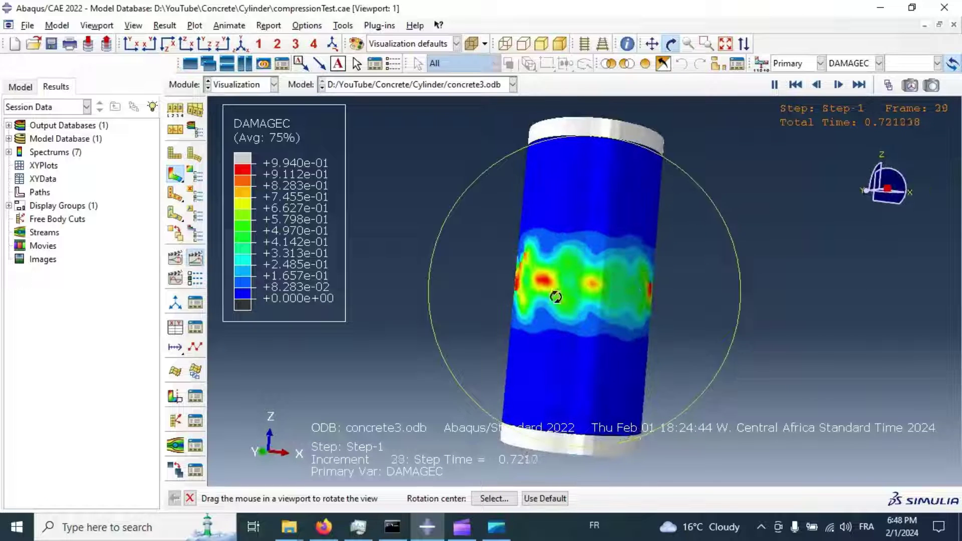
left_click_drag(575, 323, 562, 301)
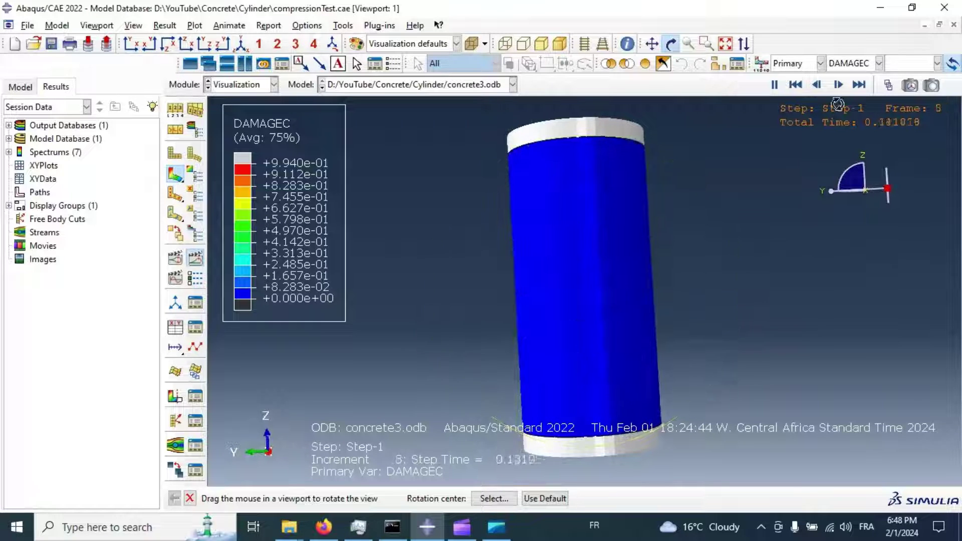
Step: Switch the animated contours to the DAMAGET output and examine the tension damage all around the cylinder
left_click(849, 70)
left_click(847, 188)
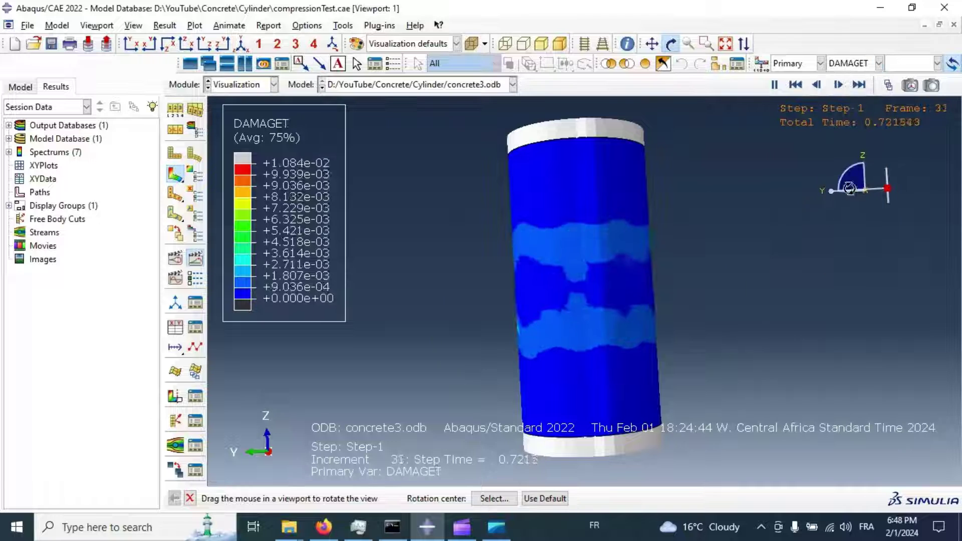
left_click_drag(634, 246, 496, 280)
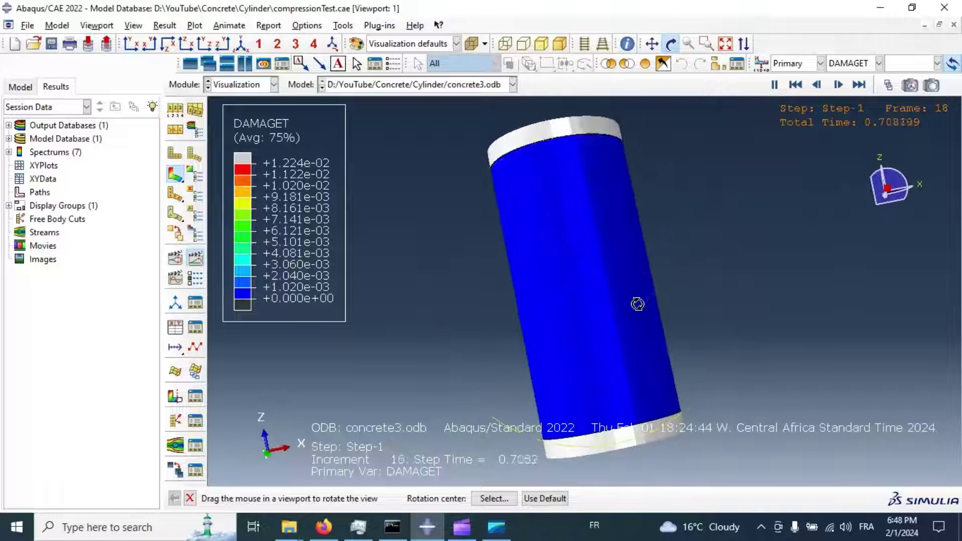
left_click_drag(636, 303, 504, 311)
left_click_drag(633, 262, 527, 281)
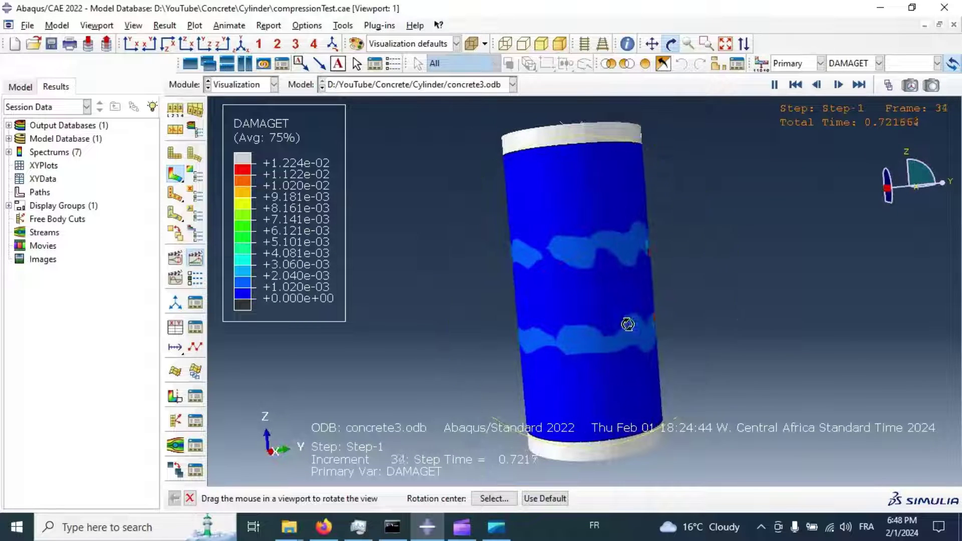
left_click_drag(631, 329, 522, 329)
left_click_drag(618, 323, 570, 323)
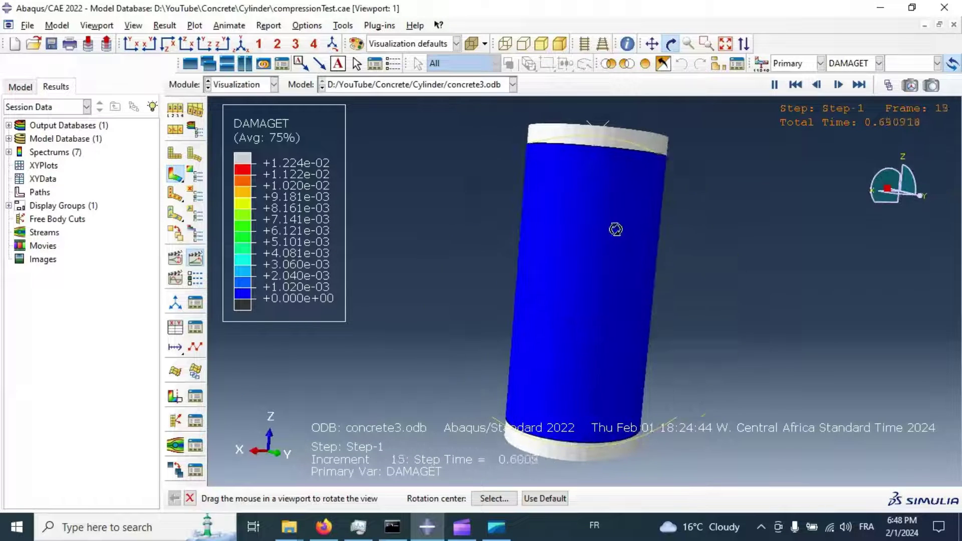
left_click_drag(615, 228, 580, 229)
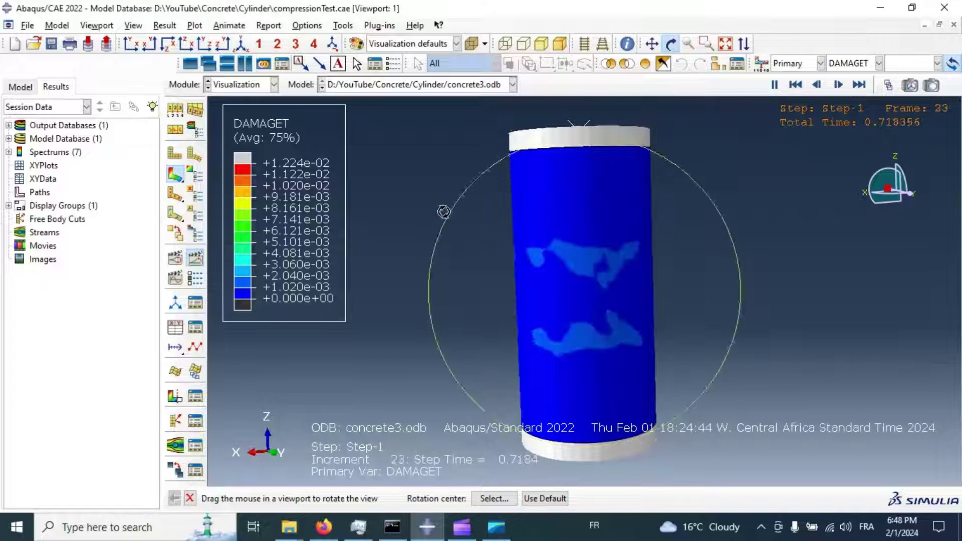
left_click_drag(561, 250, 593, 227)
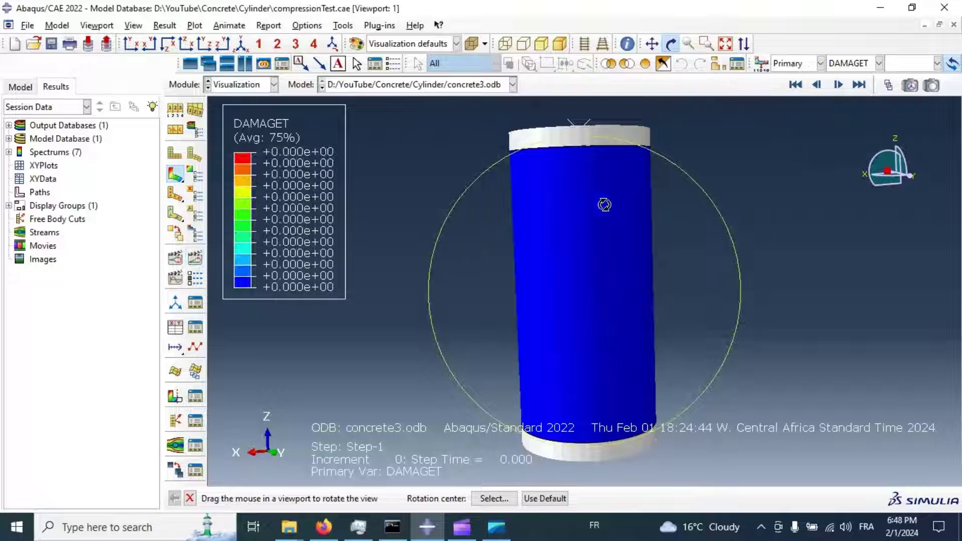
Step: Plot the ODB history outputs RF3 and U3 of PIN-2 Node 610 in NSET CURVEPOINT against time
left_click(175, 328)
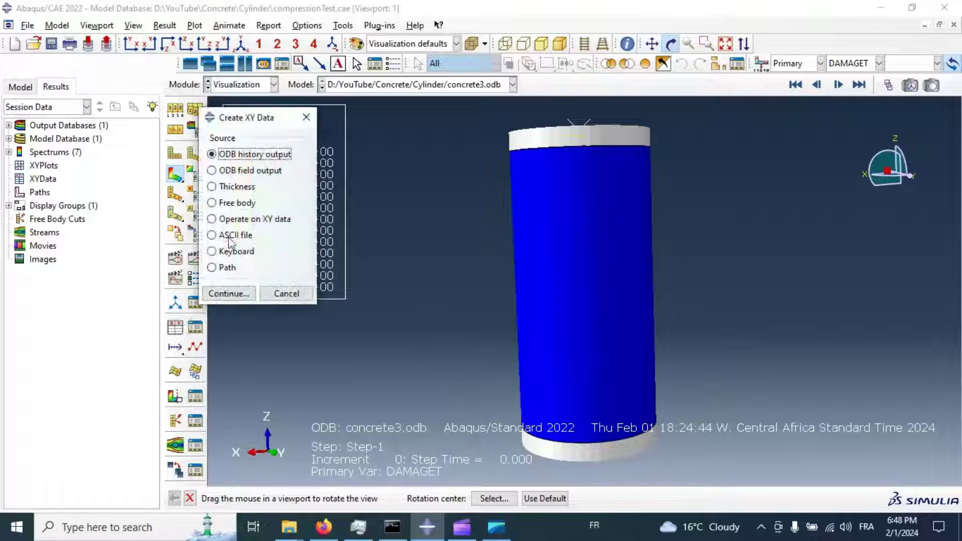
left_click(231, 293)
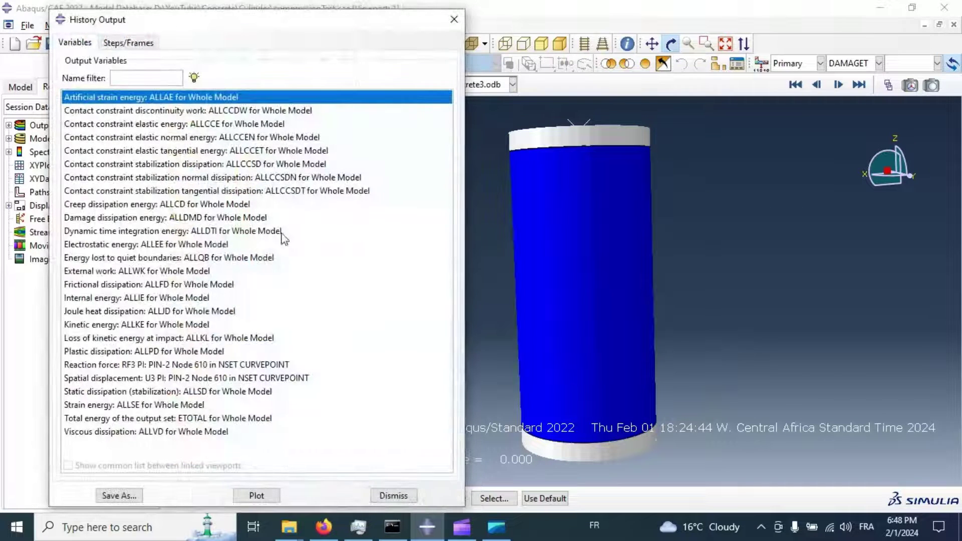
left_click(153, 382)
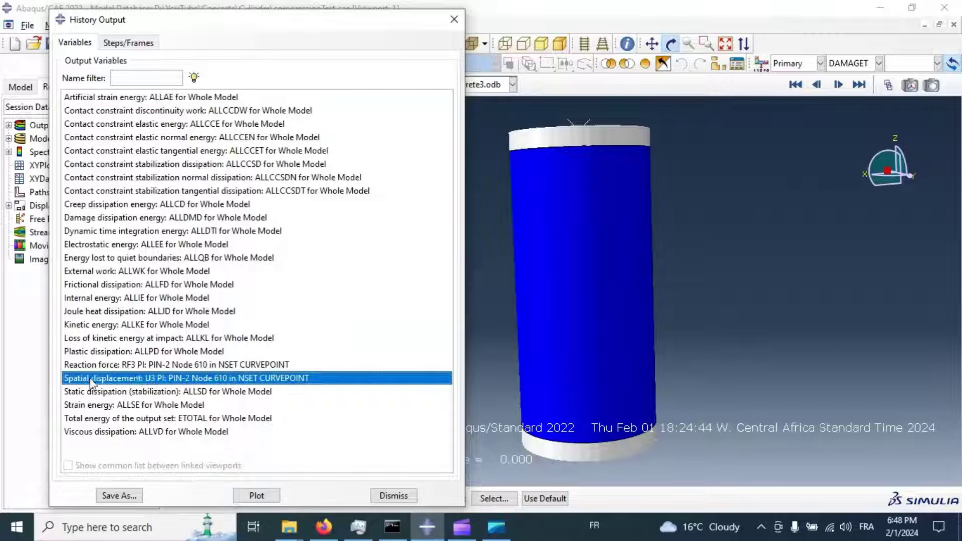
left_click(126, 365, "ctrl")
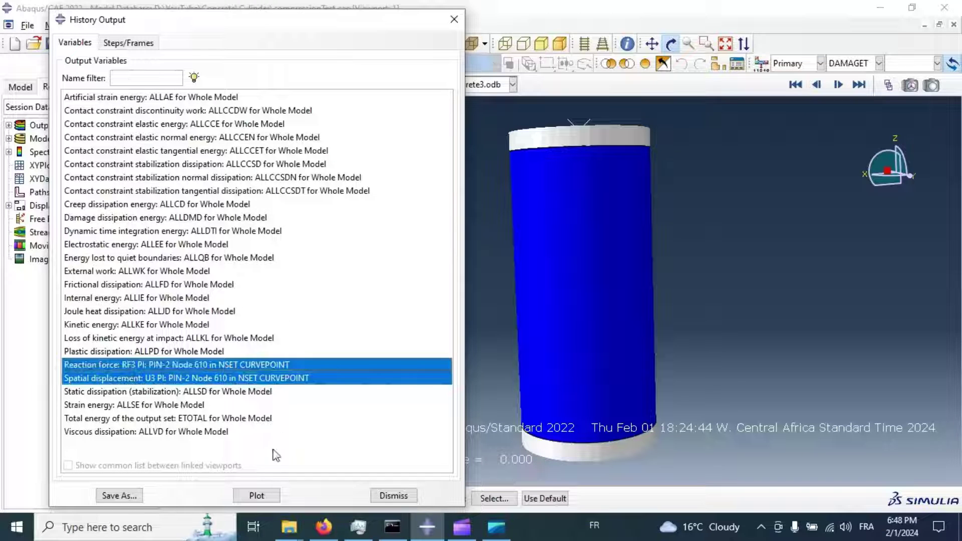
left_click(257, 496)
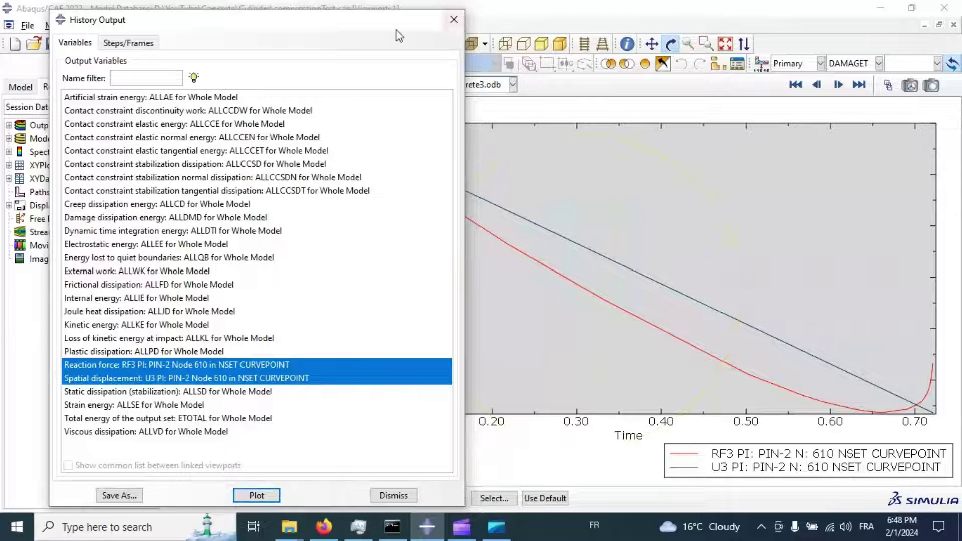
Step: Save the RF3 and U3 history curves as XY data with the "as is" operation and close the history output dialog
left_click_drag(393, 32, 556, 22)
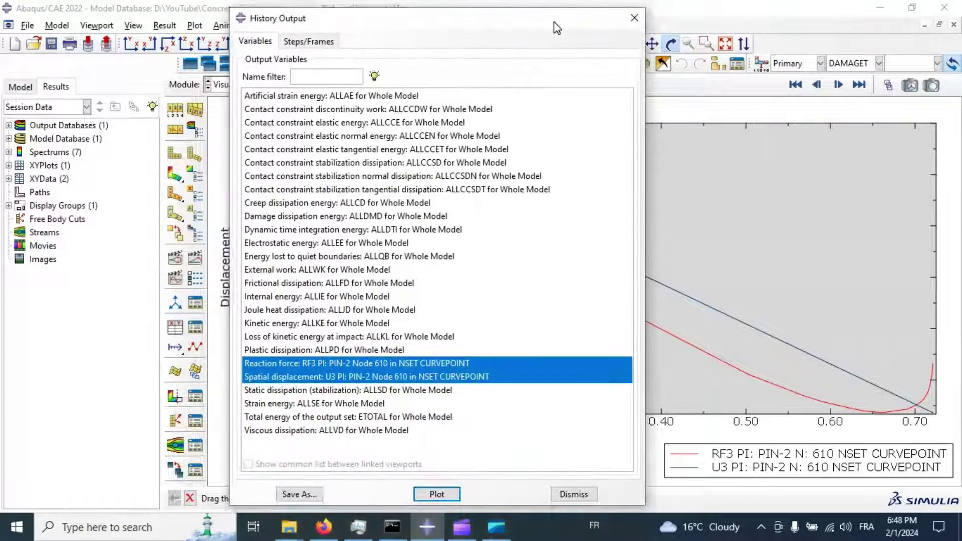
left_click(300, 496)
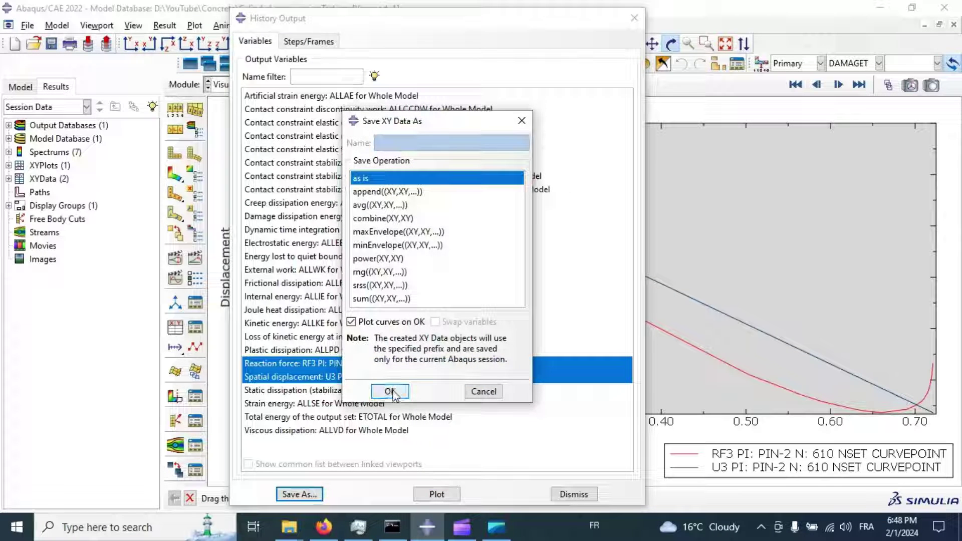
left_click(390, 392)
left_click(575, 495)
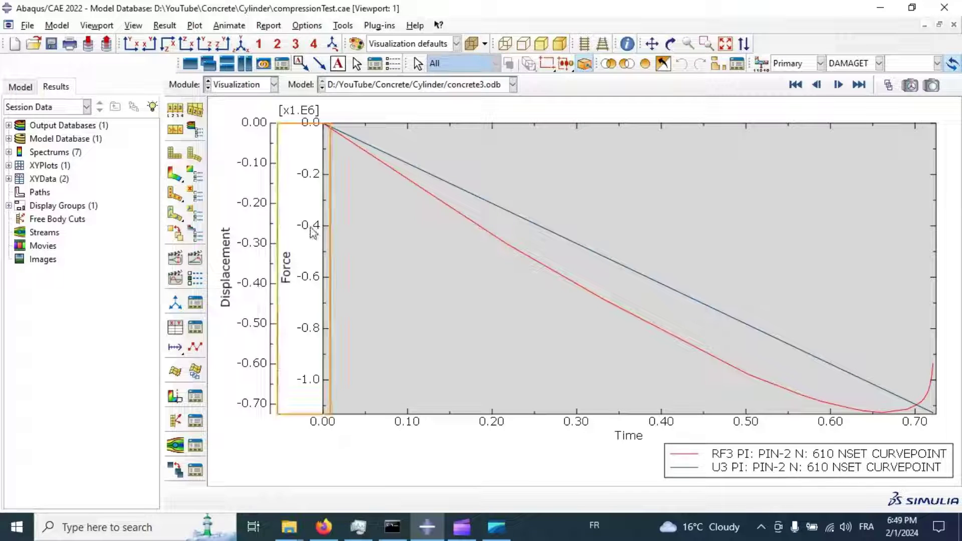
Step: Create an XY data operation that combines the U3 displacement, as the first argument, with the RF3 reaction force
left_click(175, 328)
left_click(225, 220)
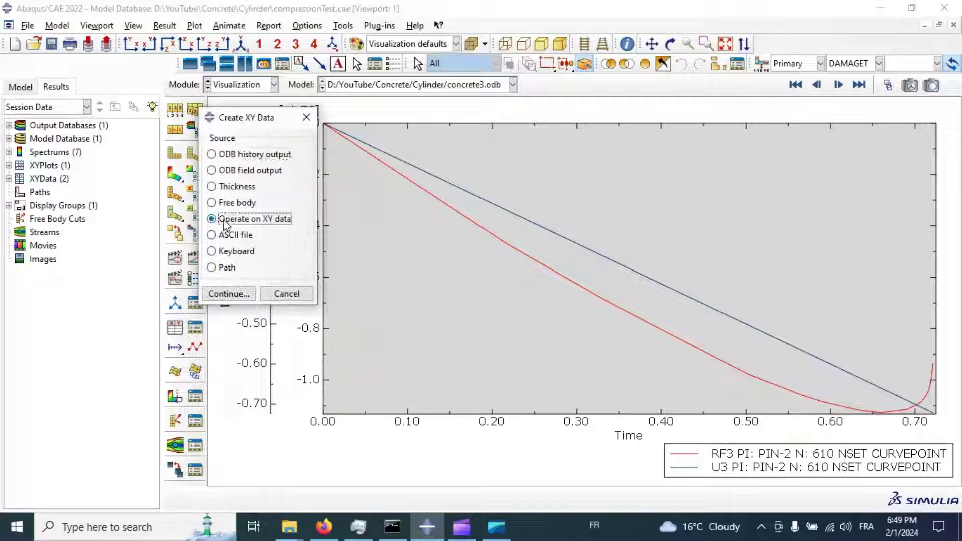
left_click(246, 293)
scroll(742, 343, "down", 2)
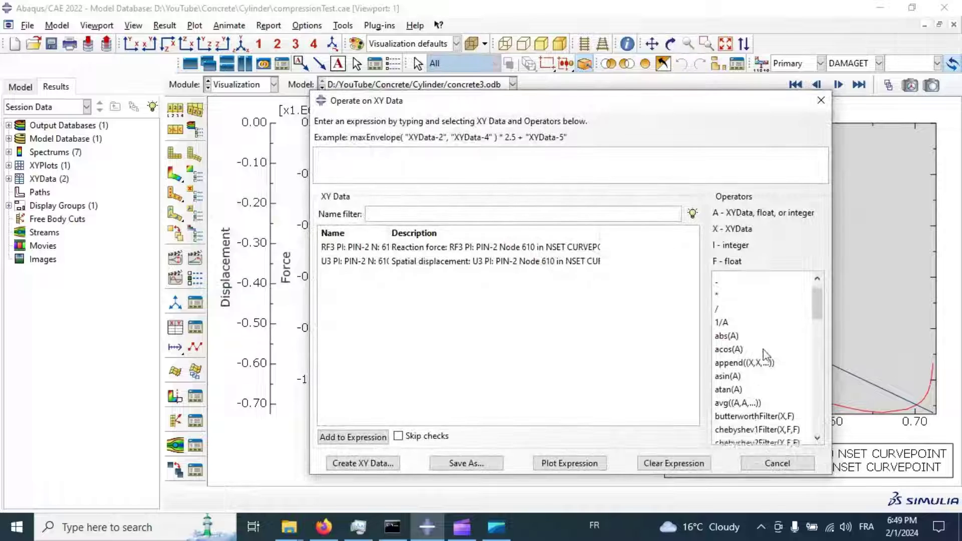
left_click(755, 402)
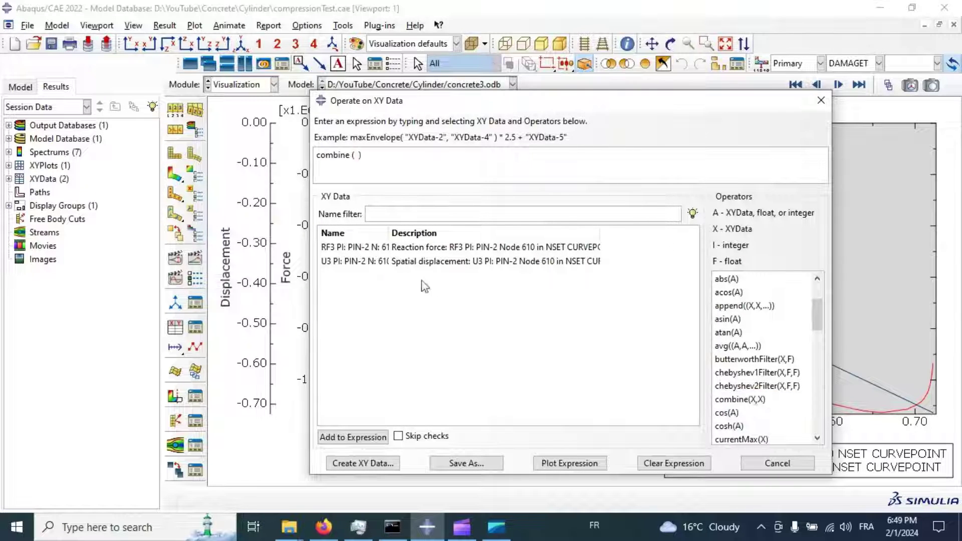
double_click(354, 261)
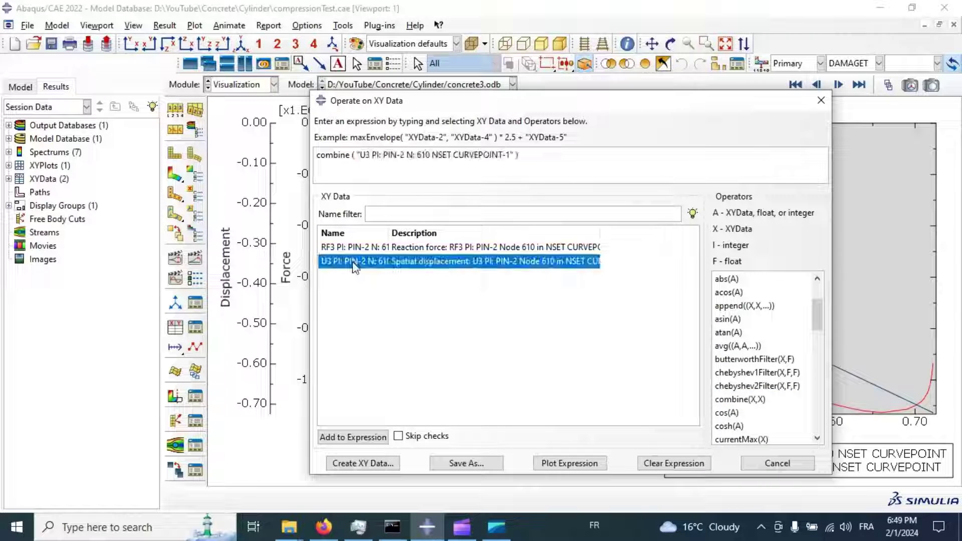
double_click(341, 247)
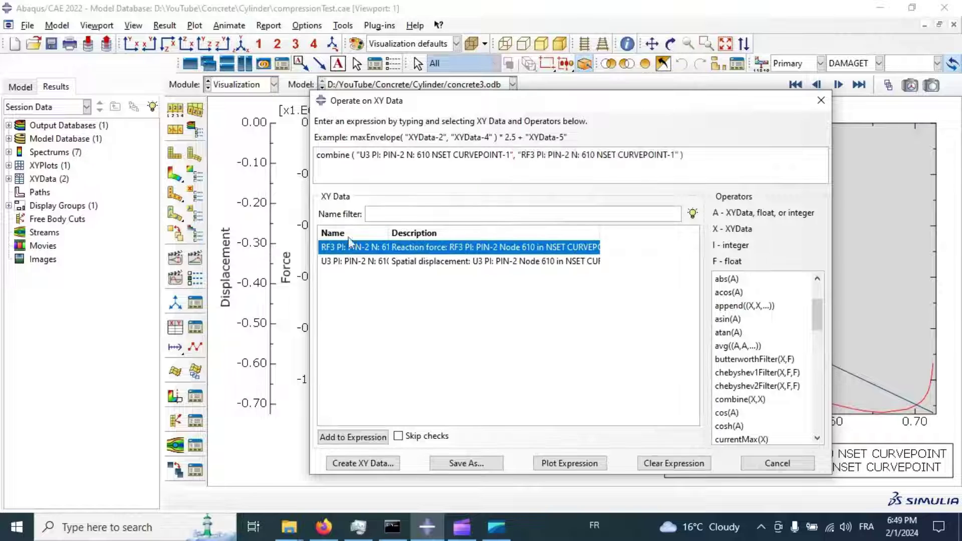
Step: Negate both the U3 and RF3 terms in the combine expression and plot the resulting force–displacement curve
left_click(361, 154)
type("-")
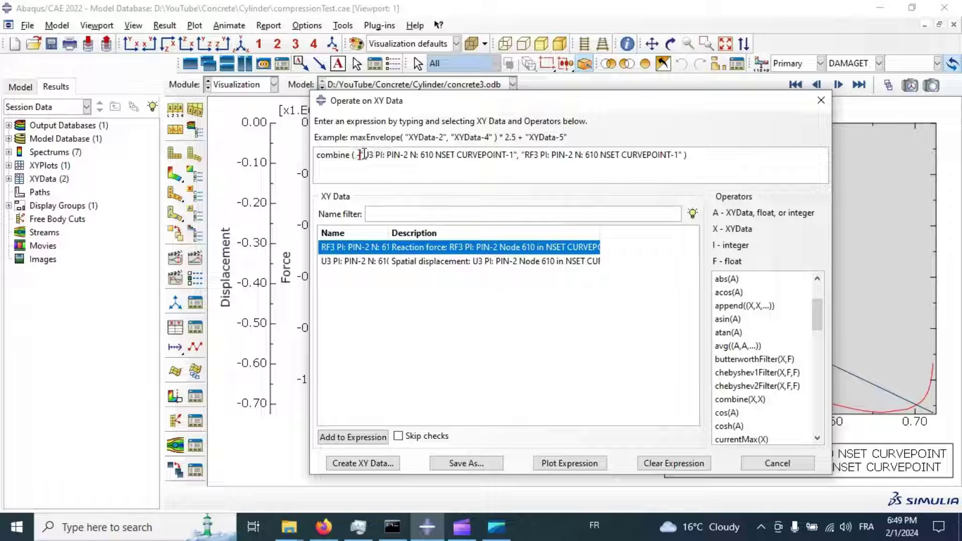
left_click(522, 154)
type("-")
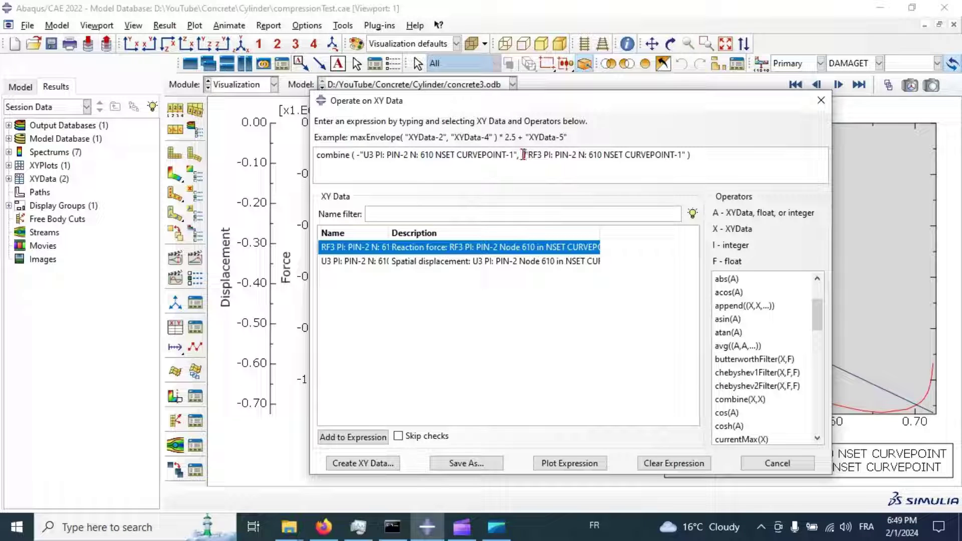
left_click(558, 464)
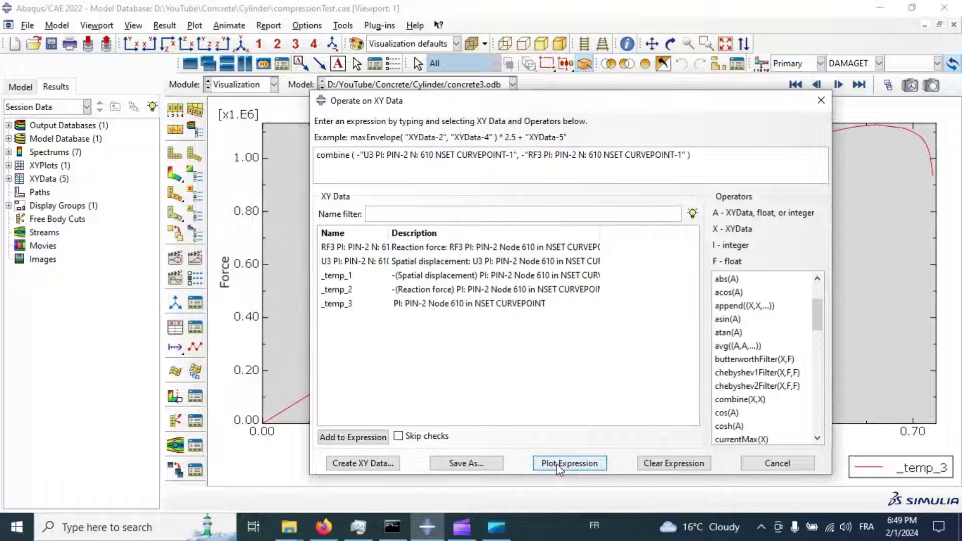
Step: Close the XY data operation dialog, then create a second viewport and tile the two viewports vertically, side by side
left_click(821, 101)
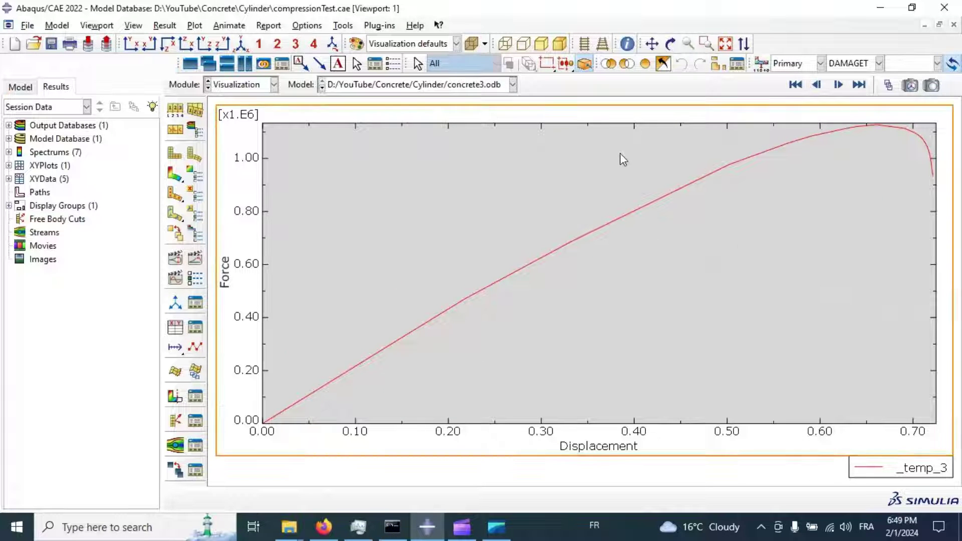
left_click(210, 65)
left_click(245, 65)
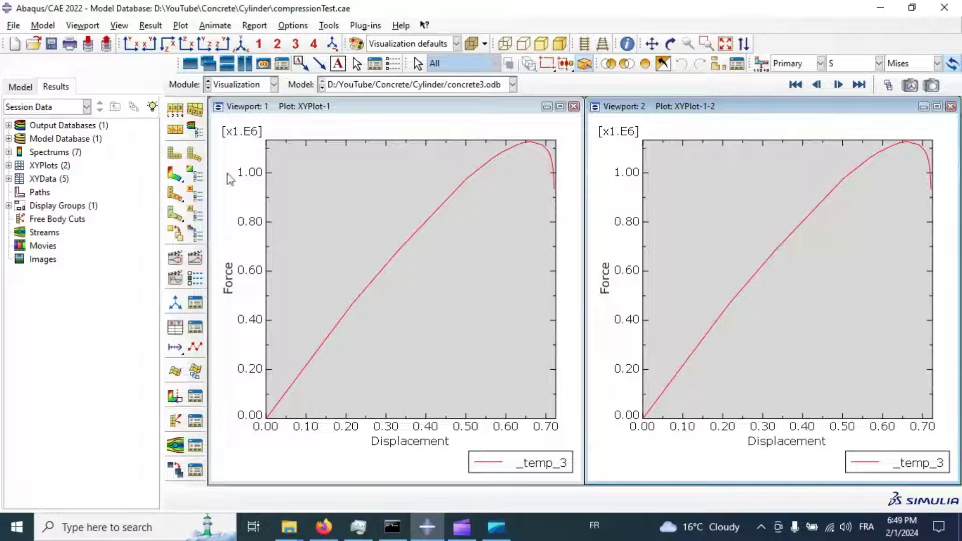
Step: Display the Mises stress contours on the deformed cylinder in Viewport 2 and animate them over the time history beside the force–displacement curve
left_click(175, 176)
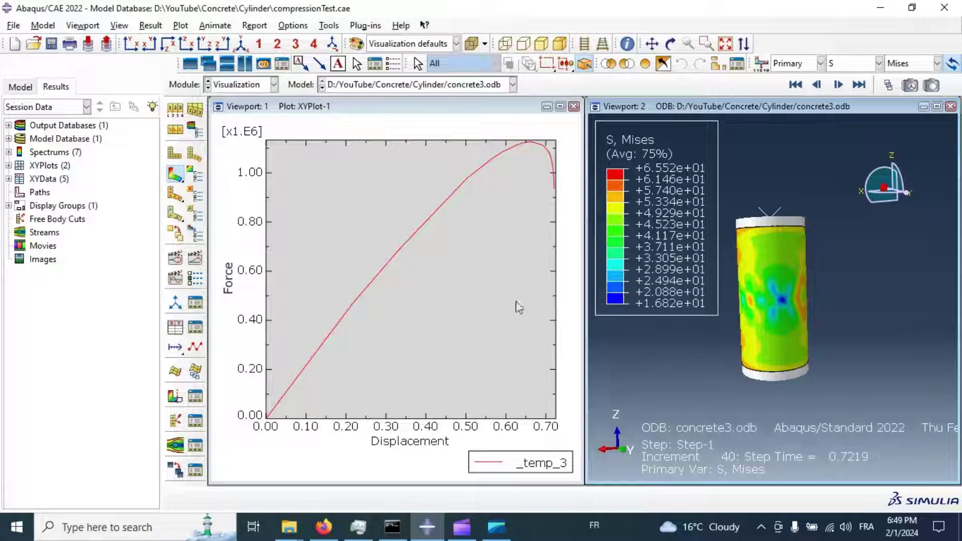
left_click(195, 259)
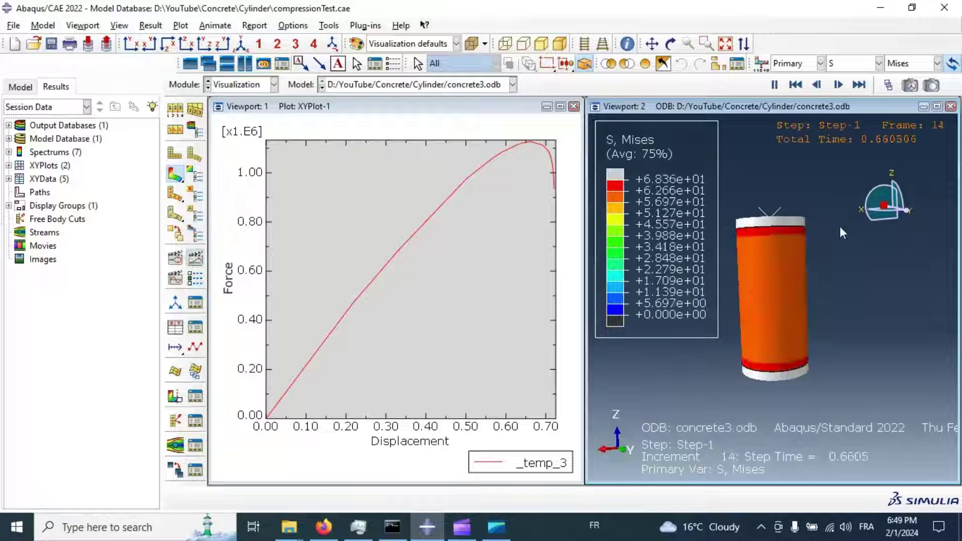
left_click(671, 44)
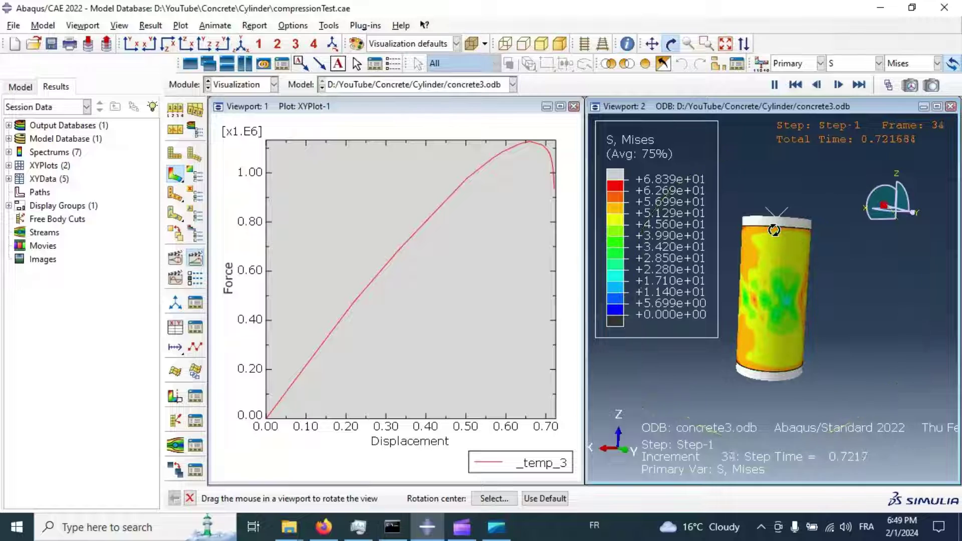
left_click_drag(774, 230, 774, 230)
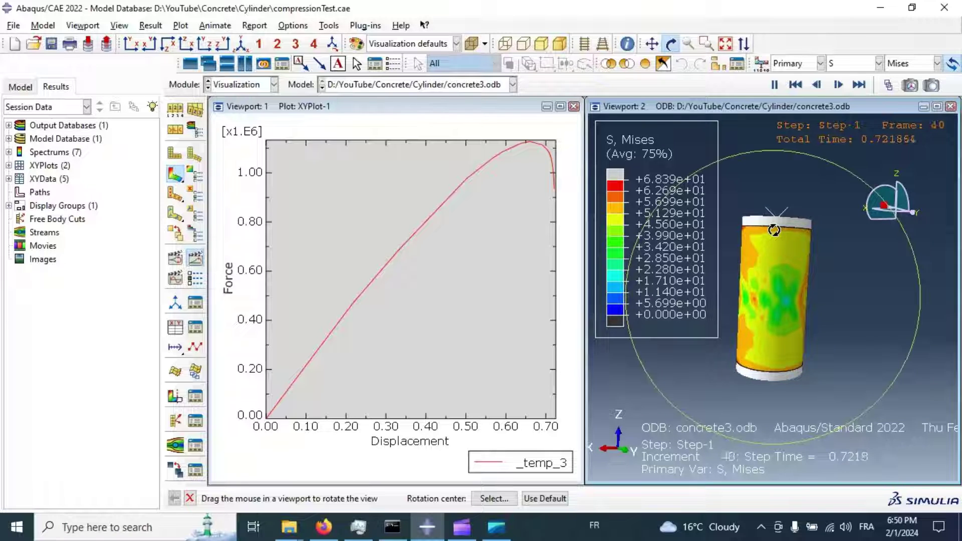